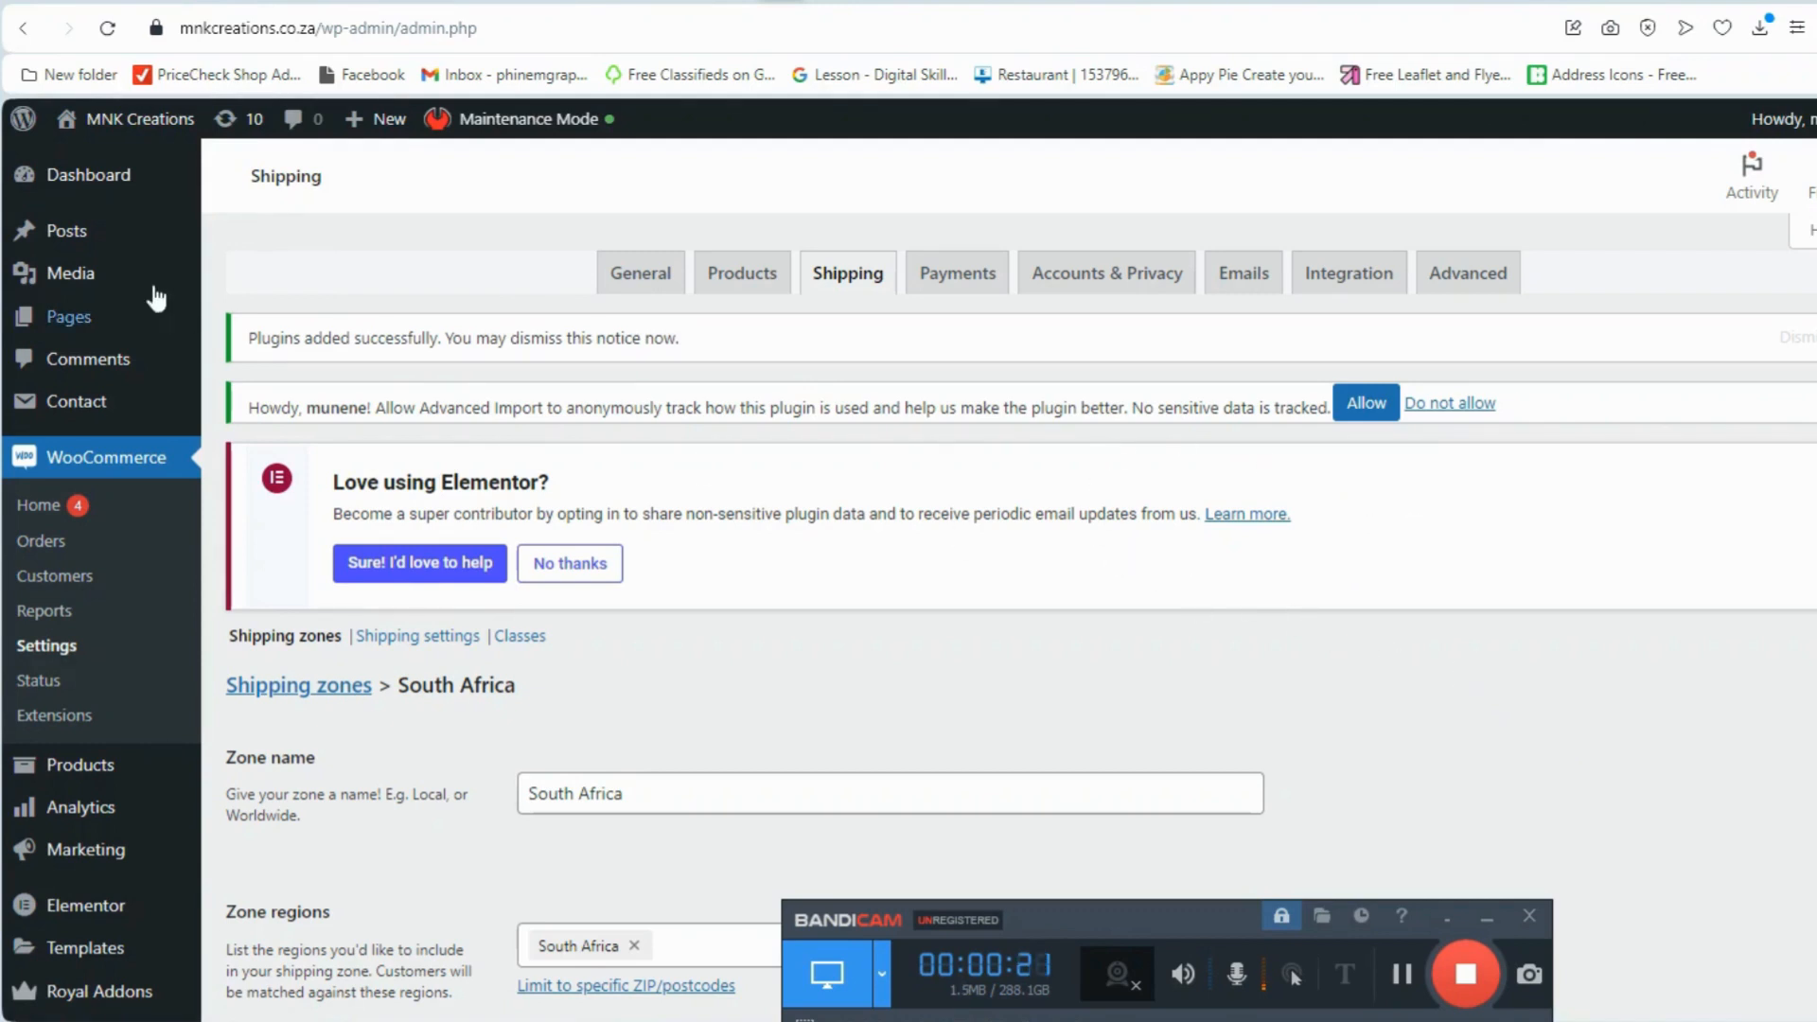
- Go to the admin dashboard and open the store's product categories page
left_click(101, 194)
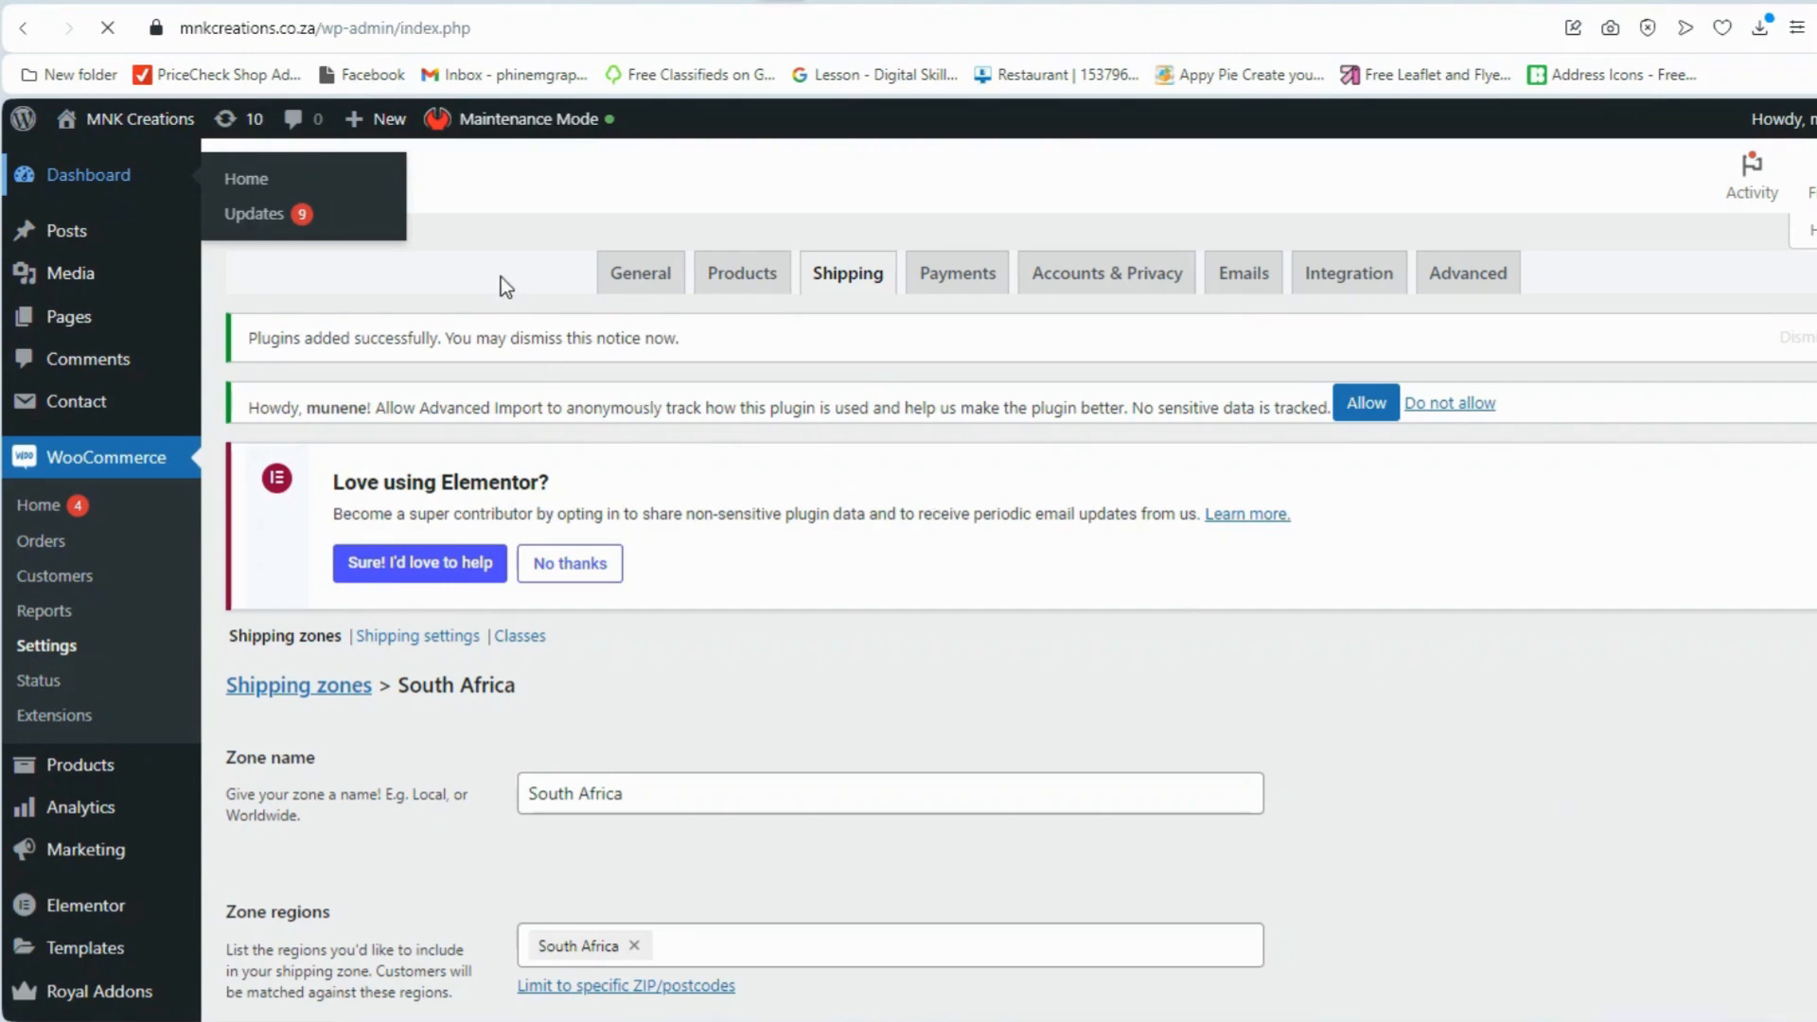
scroll(1326, 823, "down", 2)
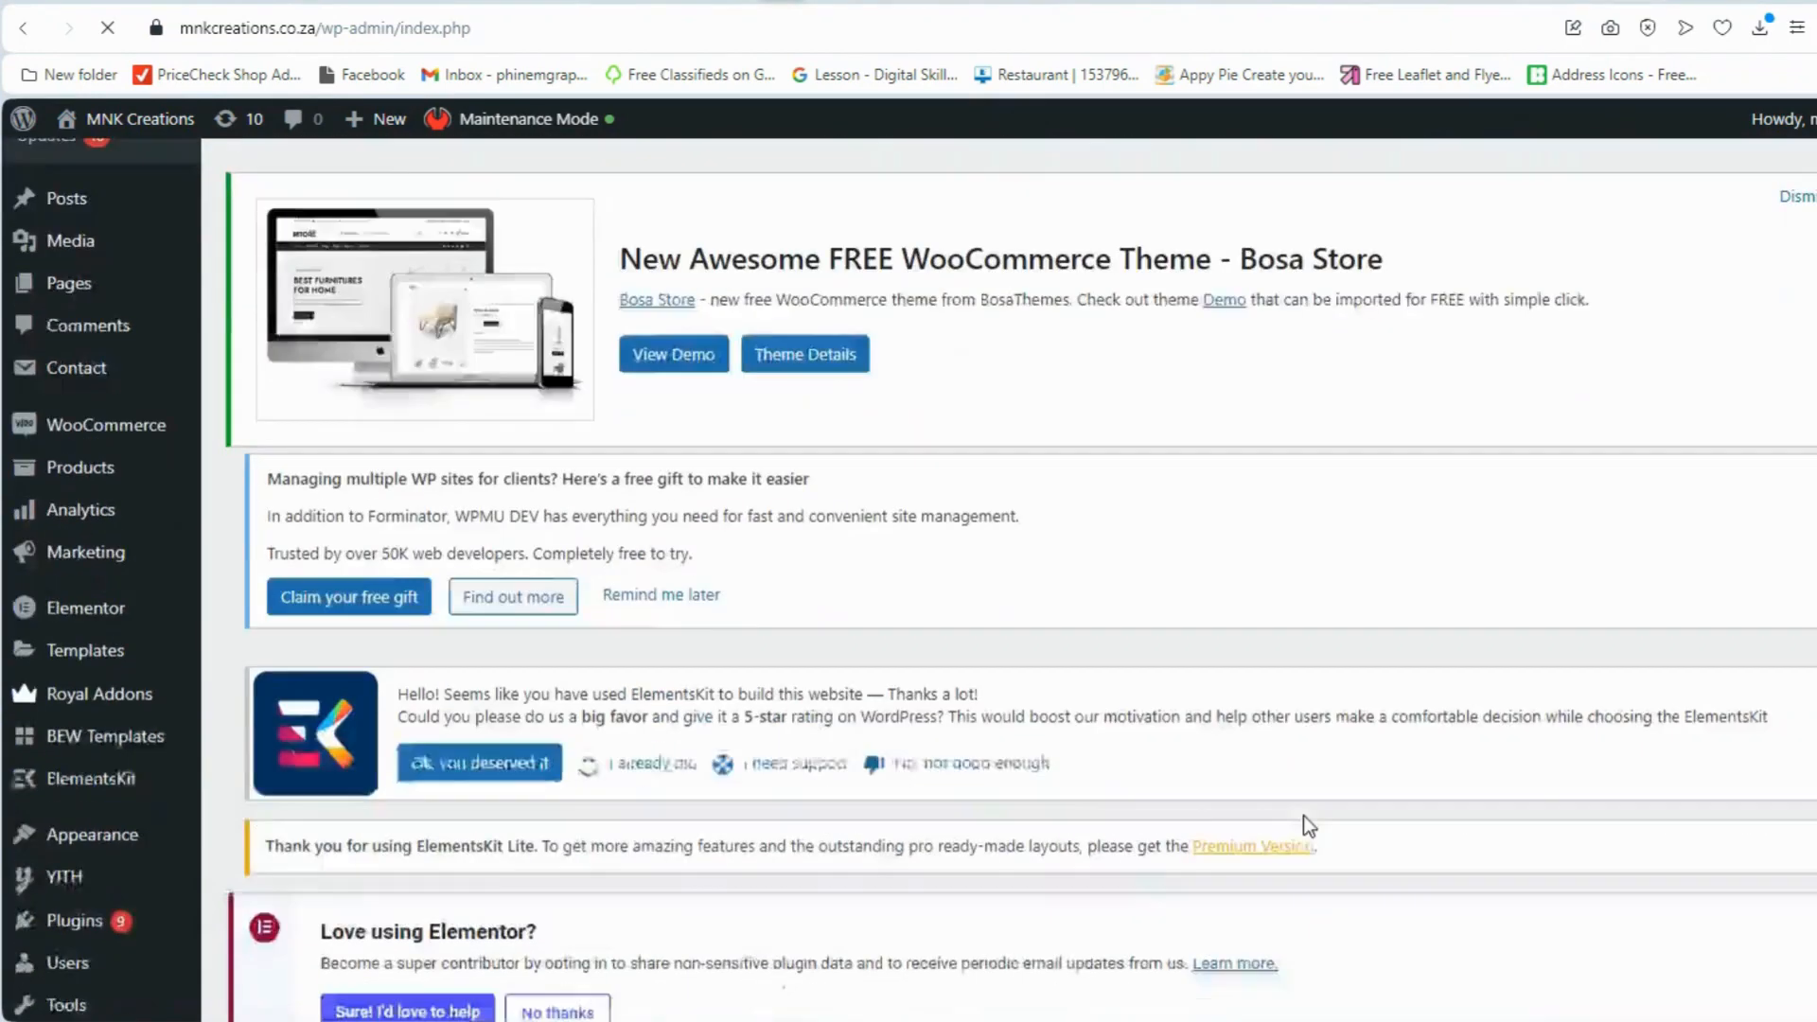
scroll(1299, 810, "down", 5)
scroll(1295, 805, "up", 6)
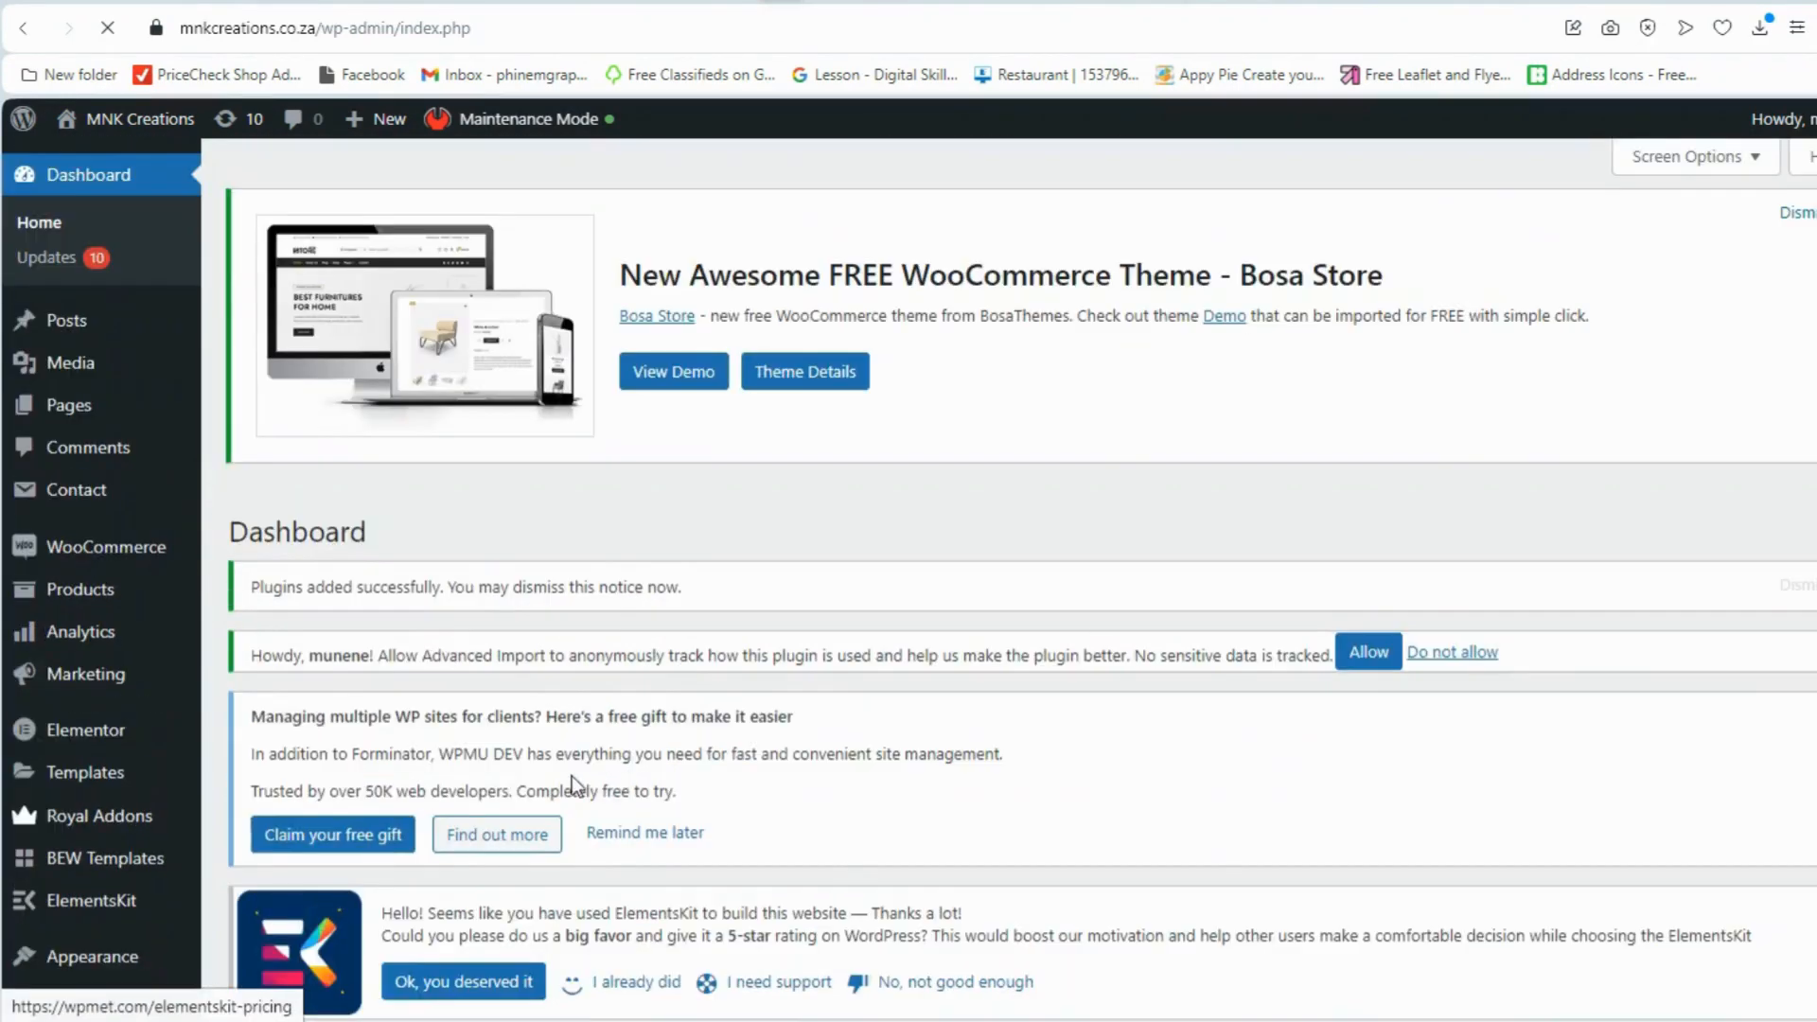
mouse_move(119, 602)
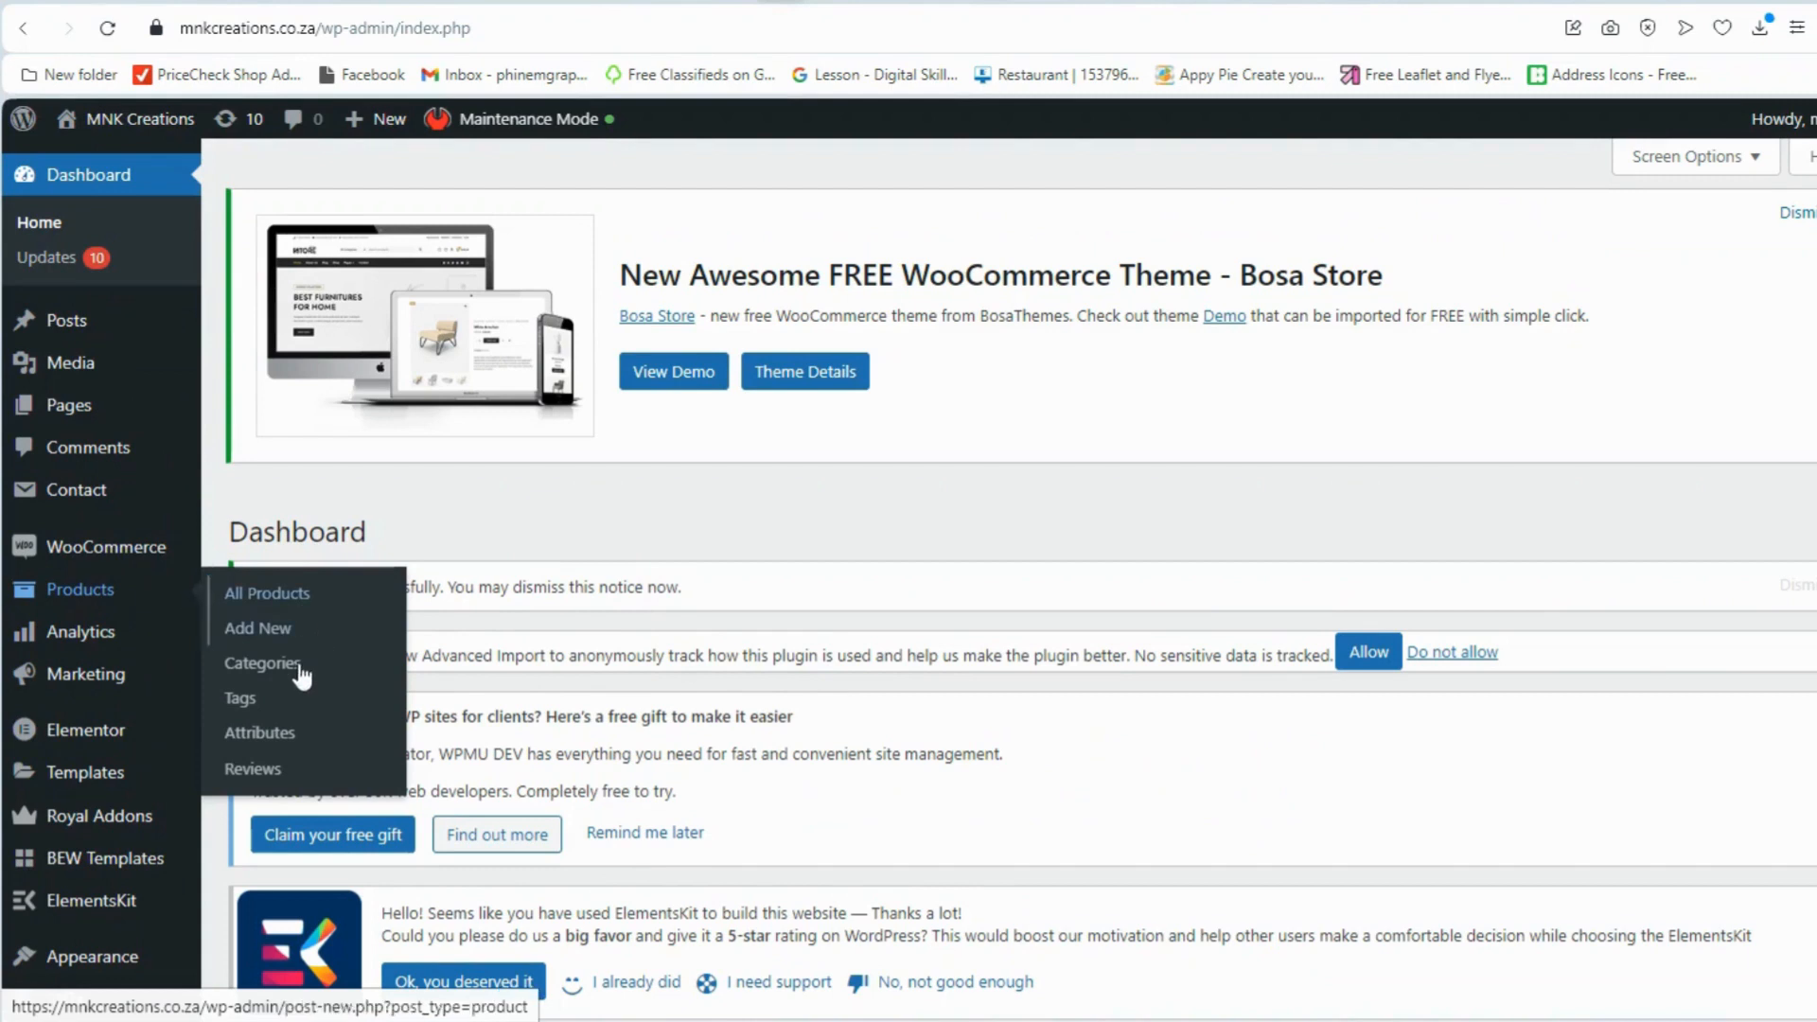
left_click(268, 668)
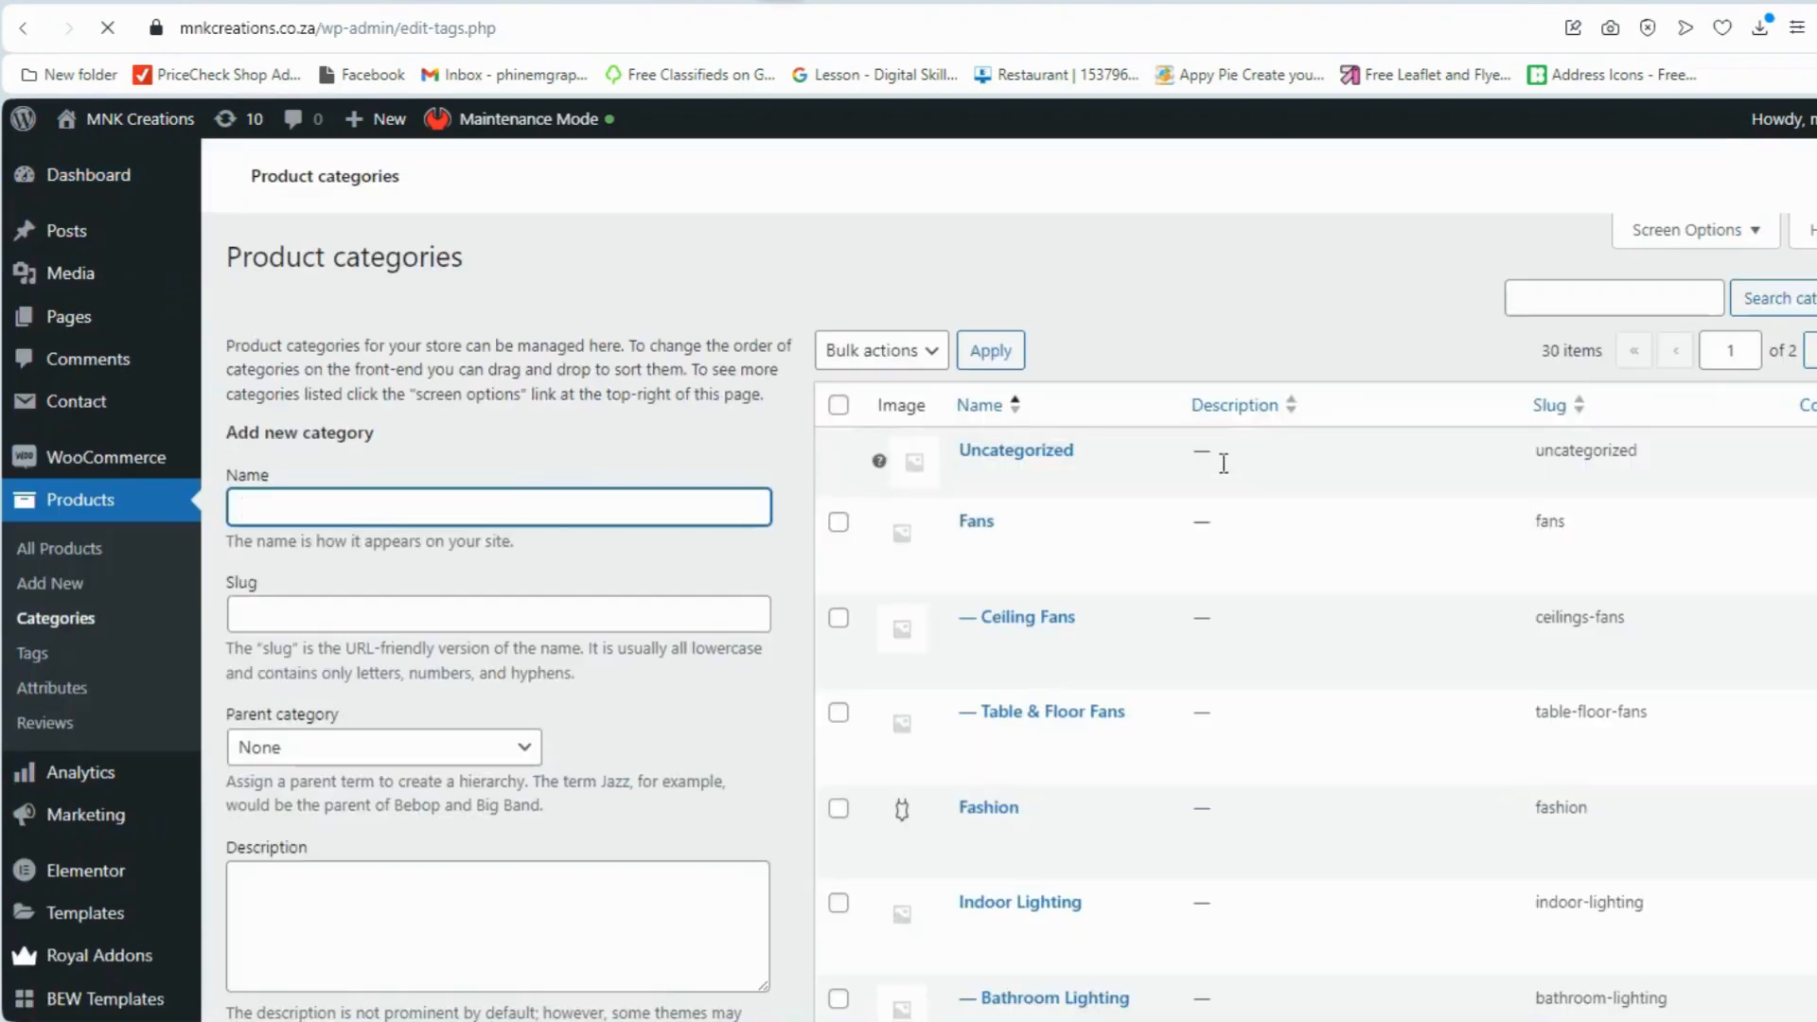
scroll(733, 373, "down", 4)
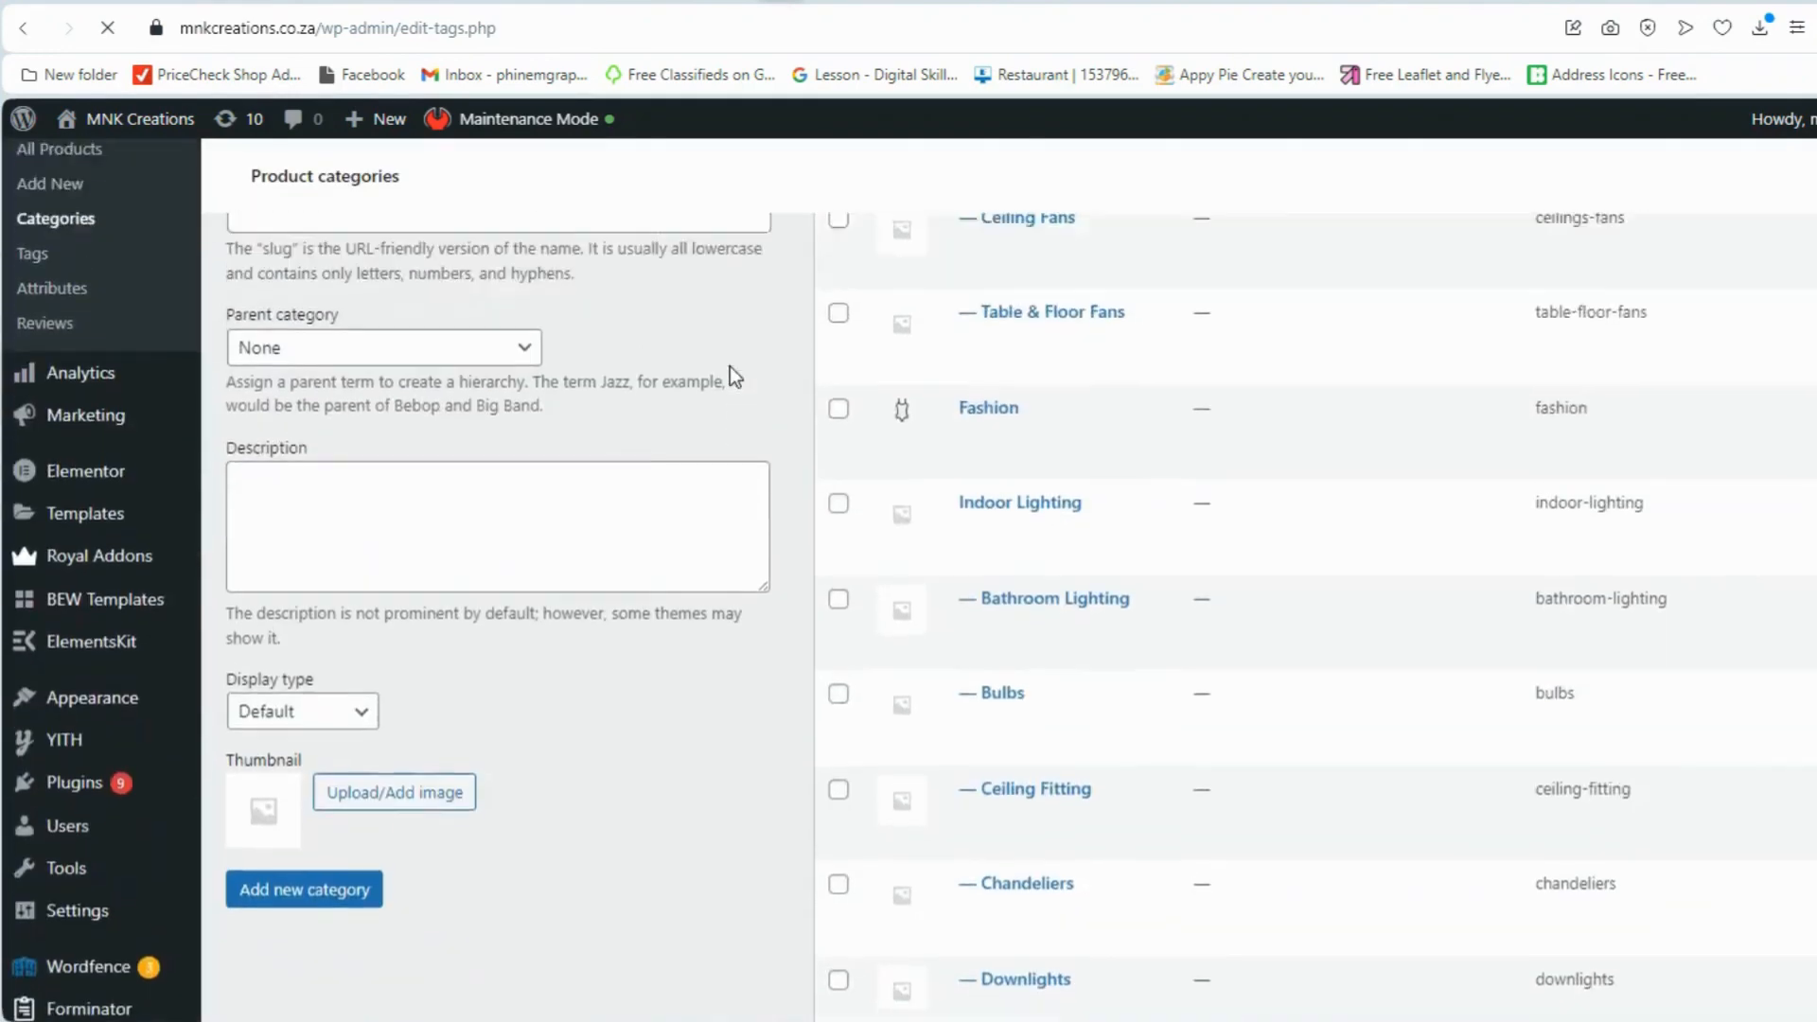
scroll(606, 623, "down", 4)
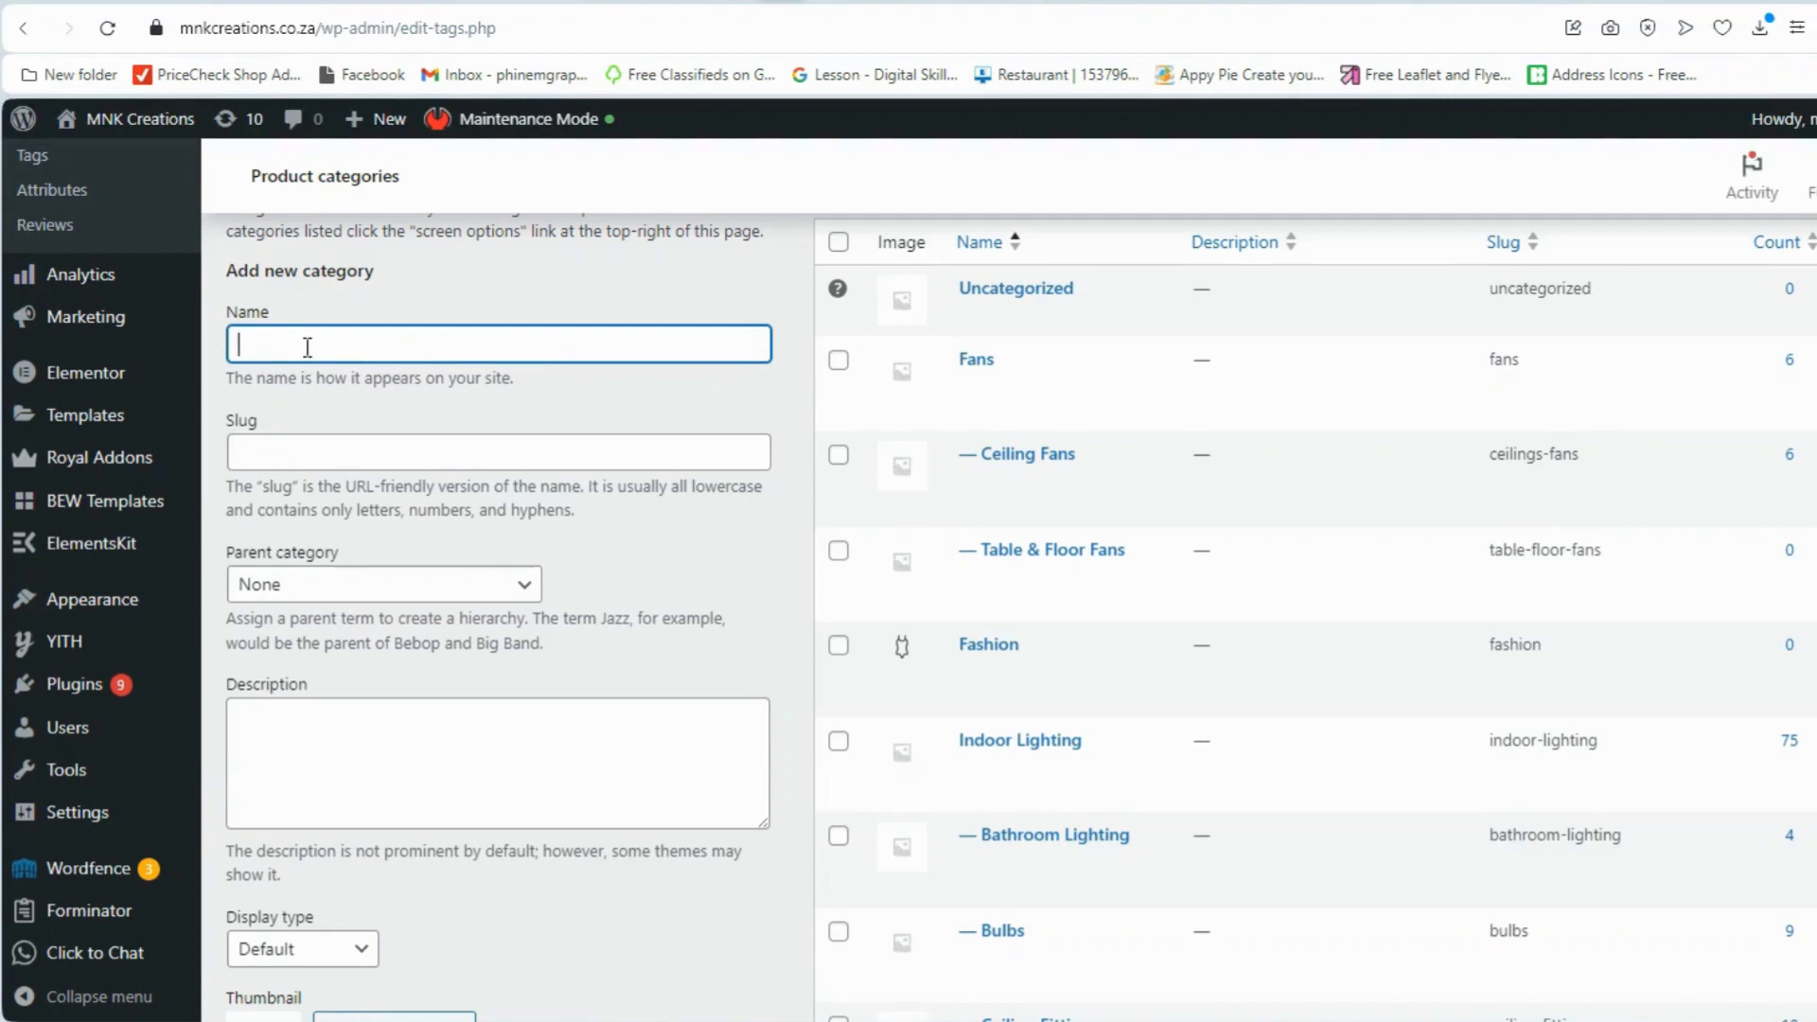
- Enter "Interior Decor" as both the name and the slug of a new product category
type("c")
key("BackSpace")
key("BackSpace")
key("BackSpace")
type("Interior Decor")
left_click_drag(353, 352, 233, 350)
key("ctrl+c")
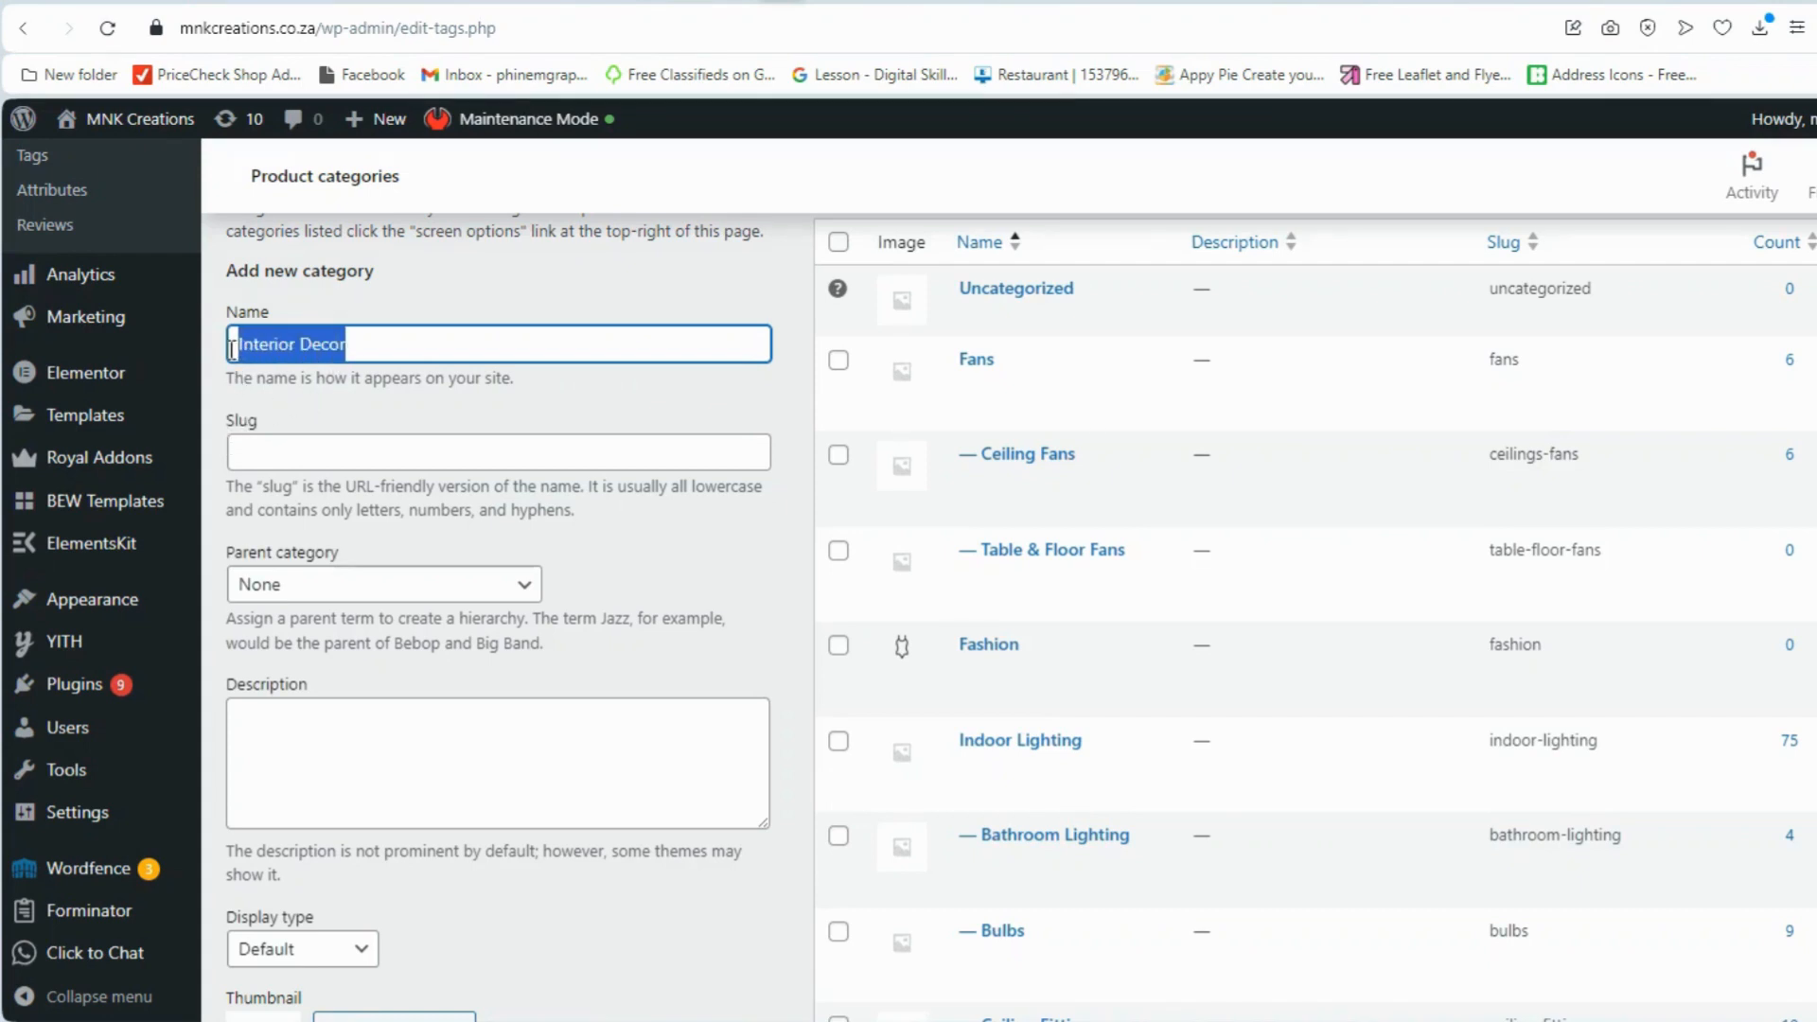
left_click(297, 458)
key("ctrl+v")
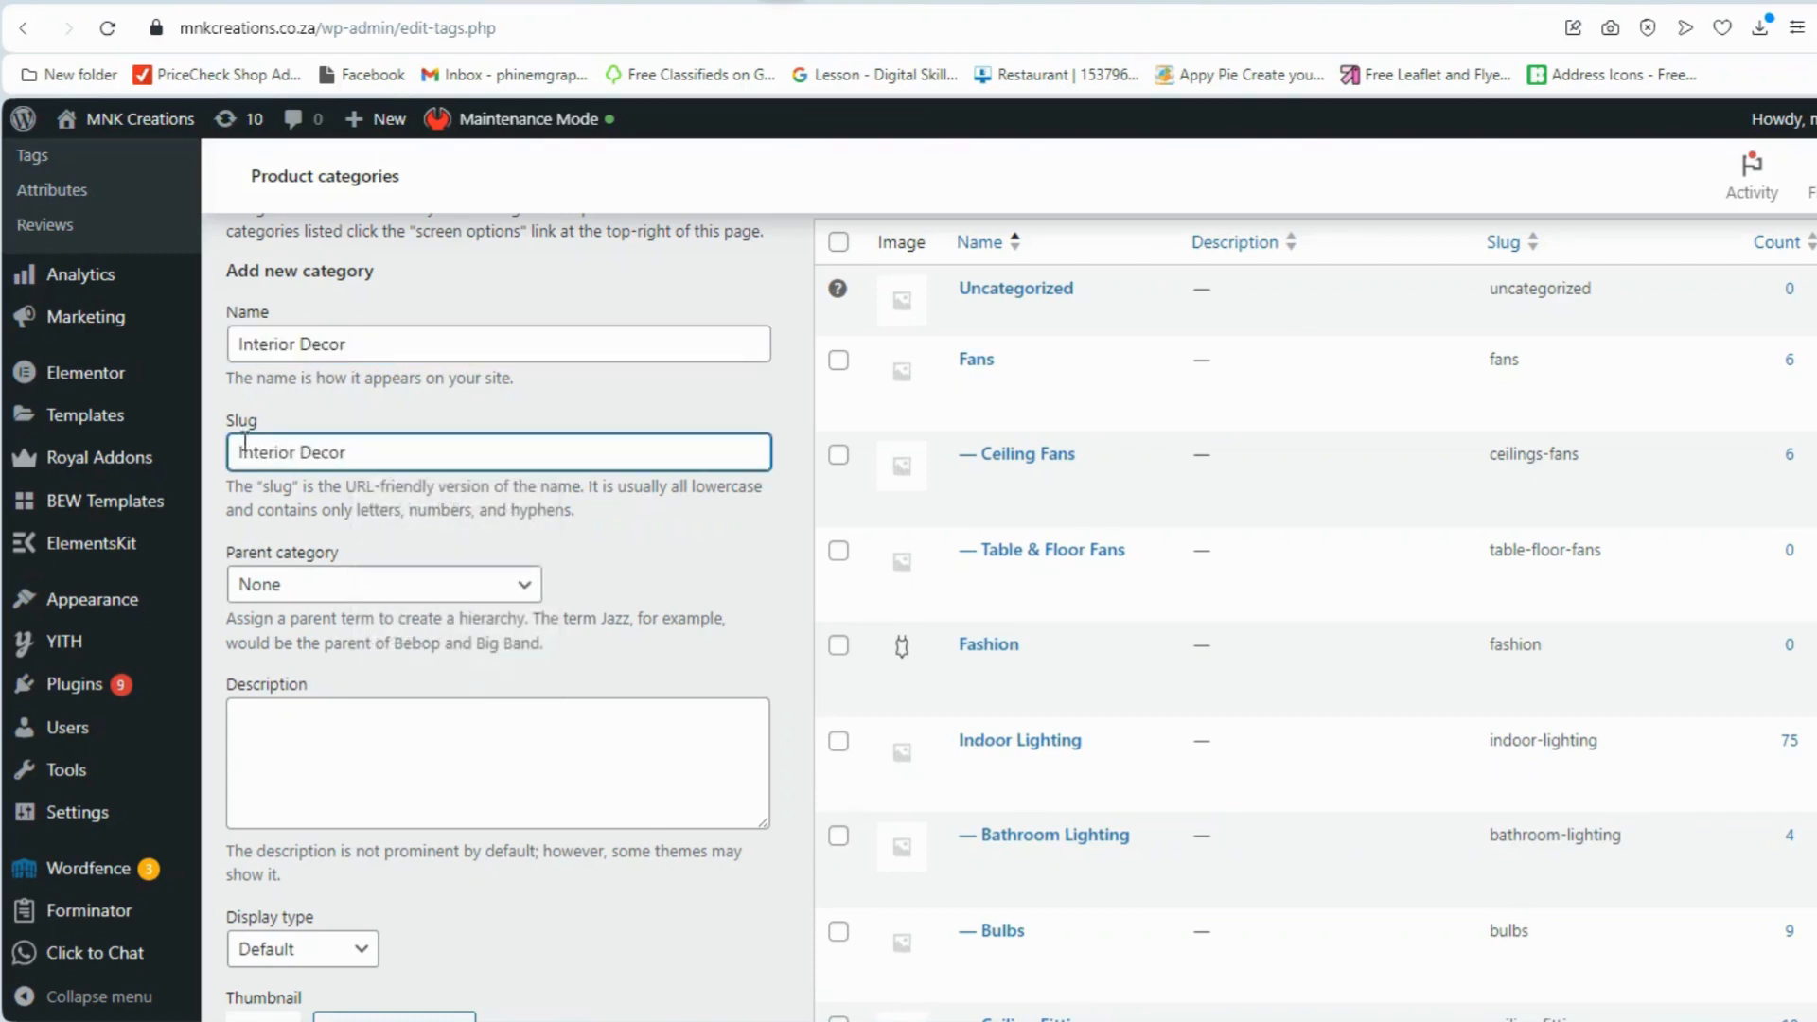
- Add the Interior Decor category with no parent category and the default display type
scroll(660, 579, "down", 1)
scroll(656, 570, "down", 2)
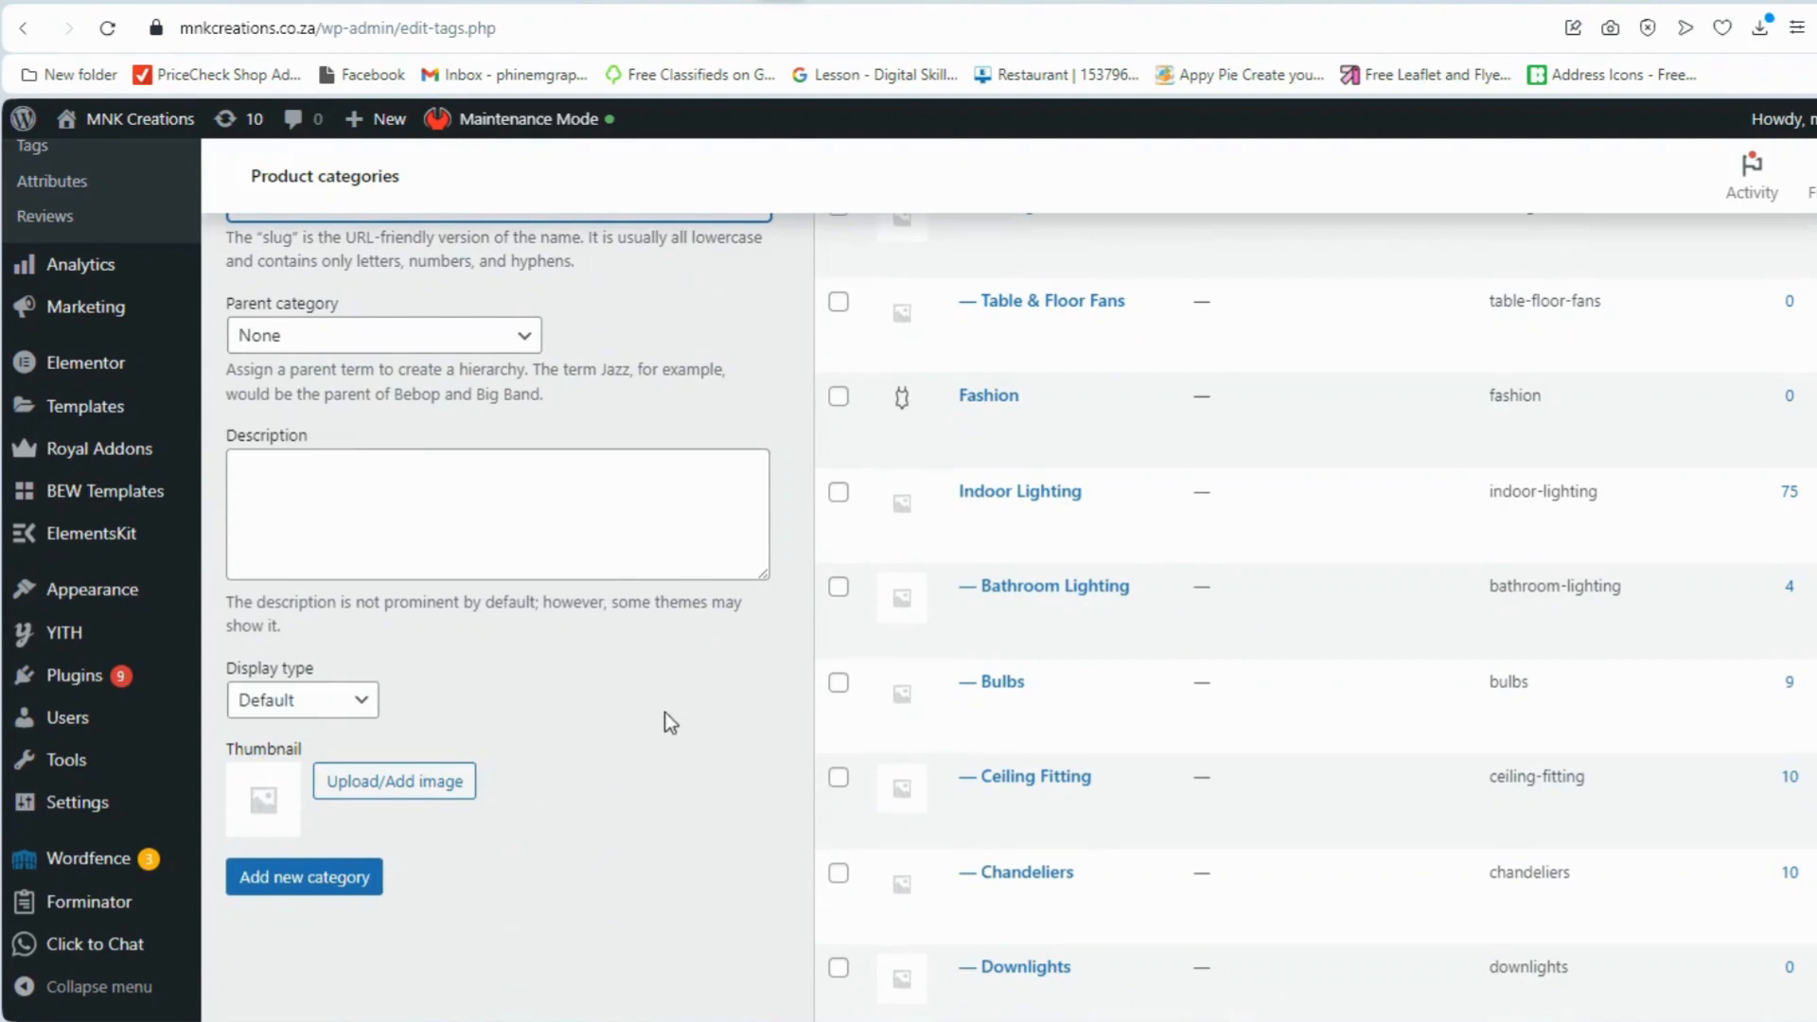
scroll(666, 715, "up", 4)
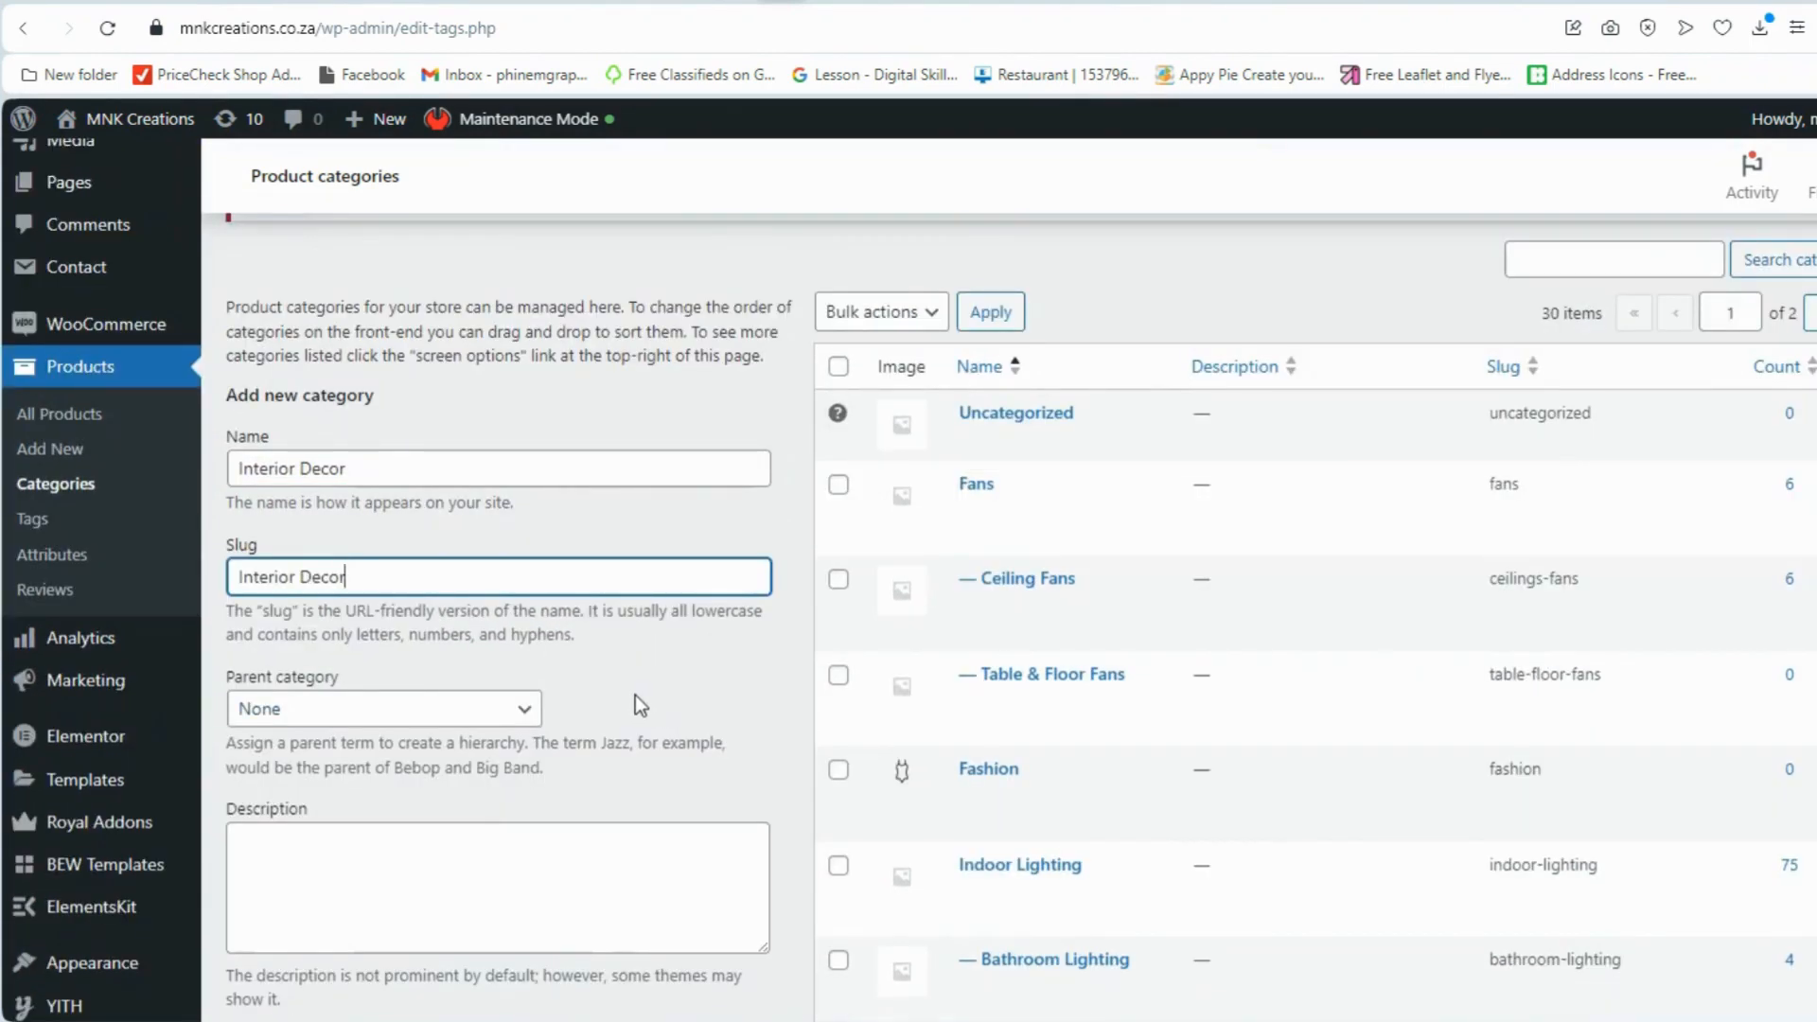
scroll(625, 691, "down", 1)
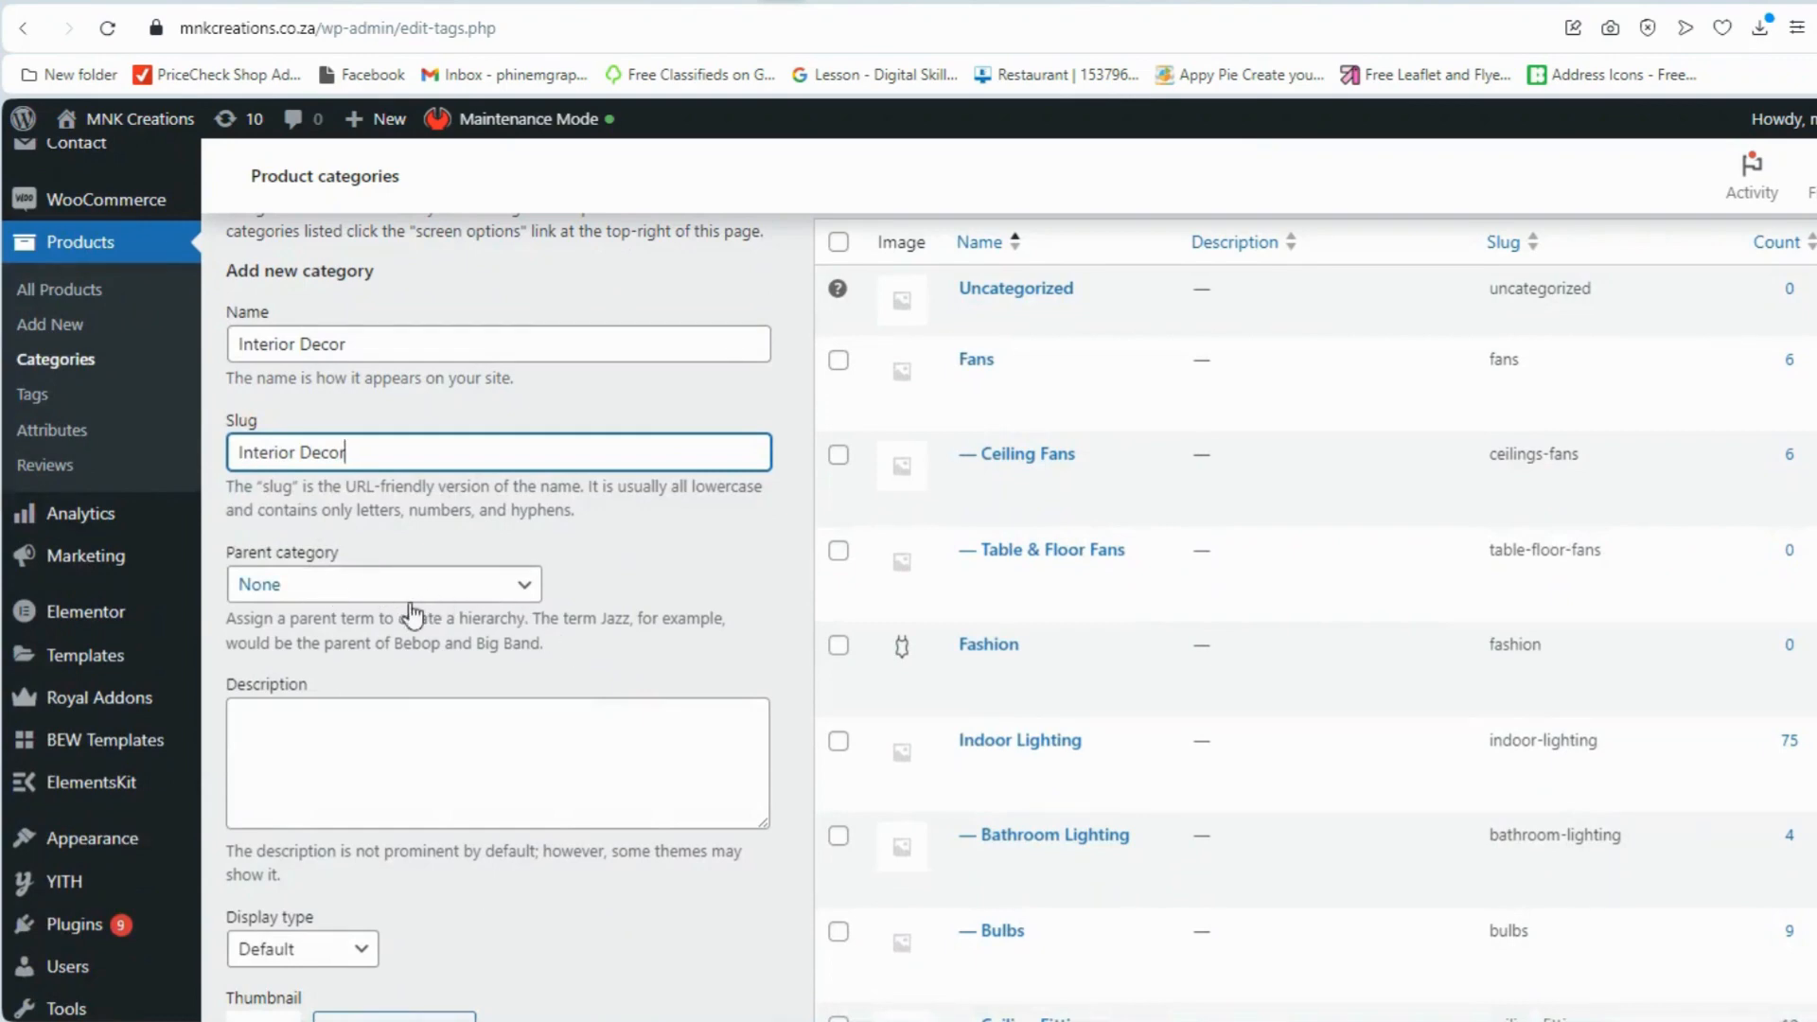
scroll(719, 663, "down", 6)
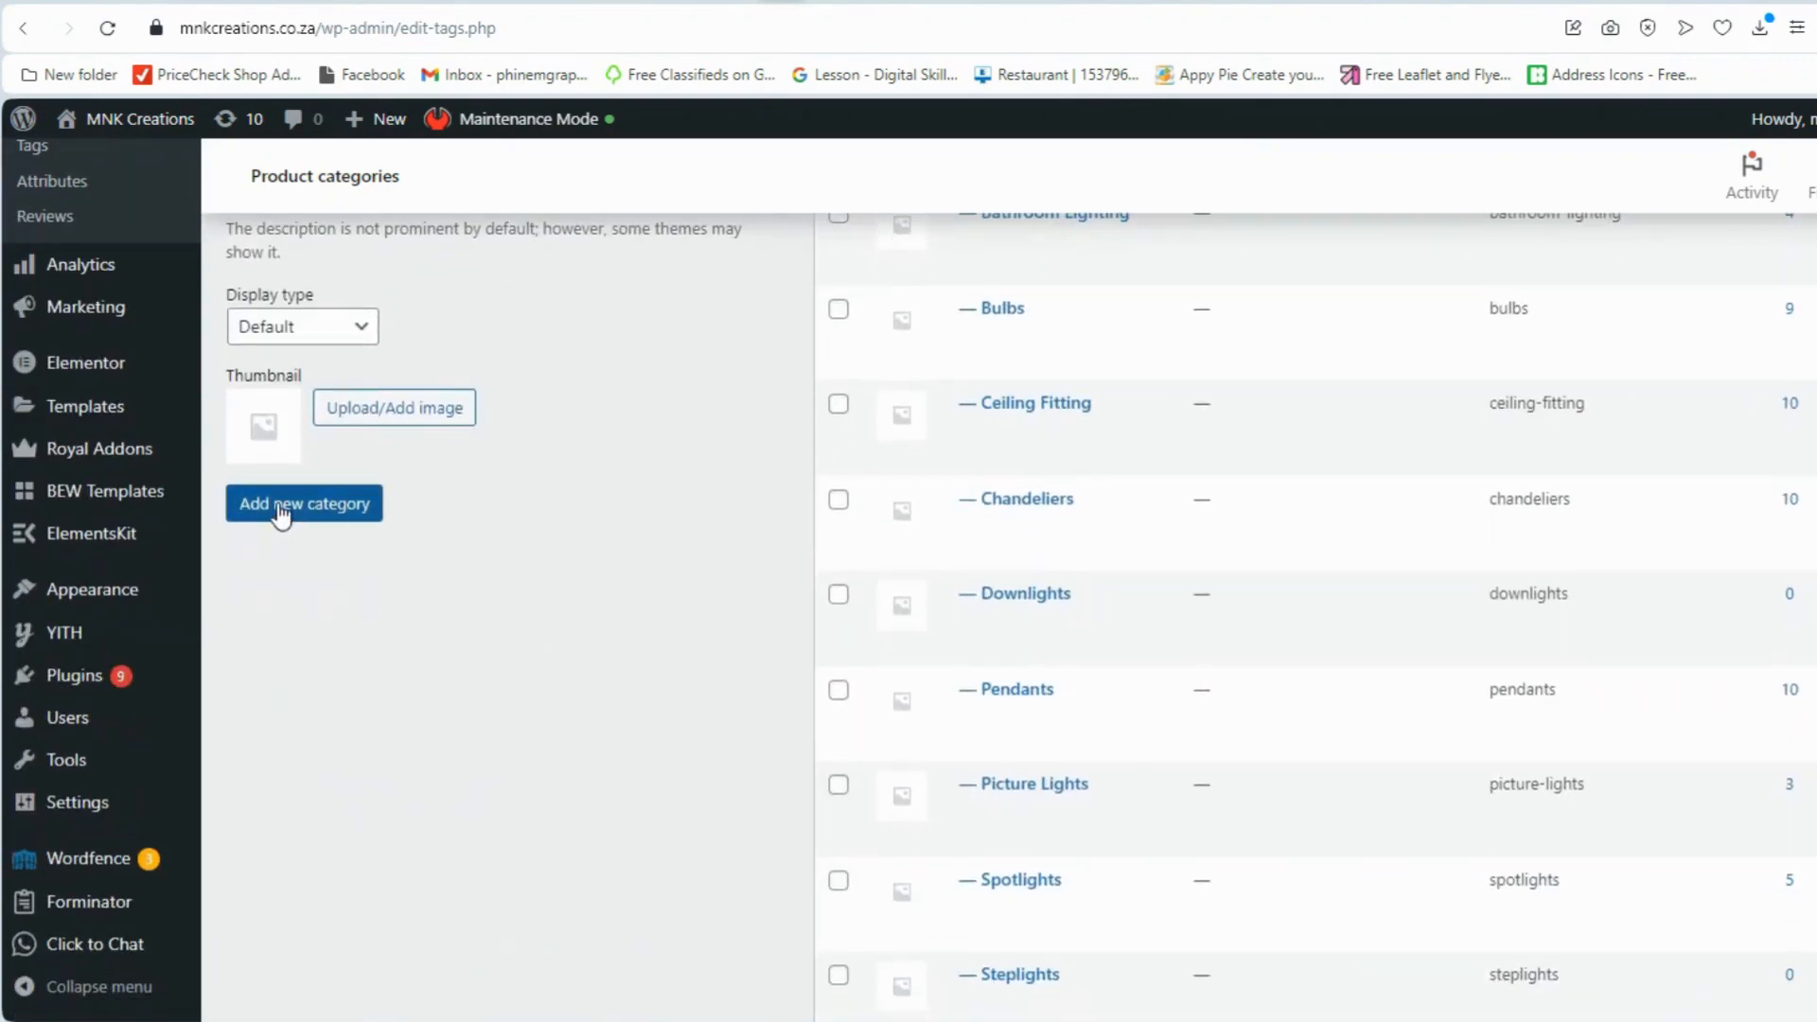
left_click(278, 517)
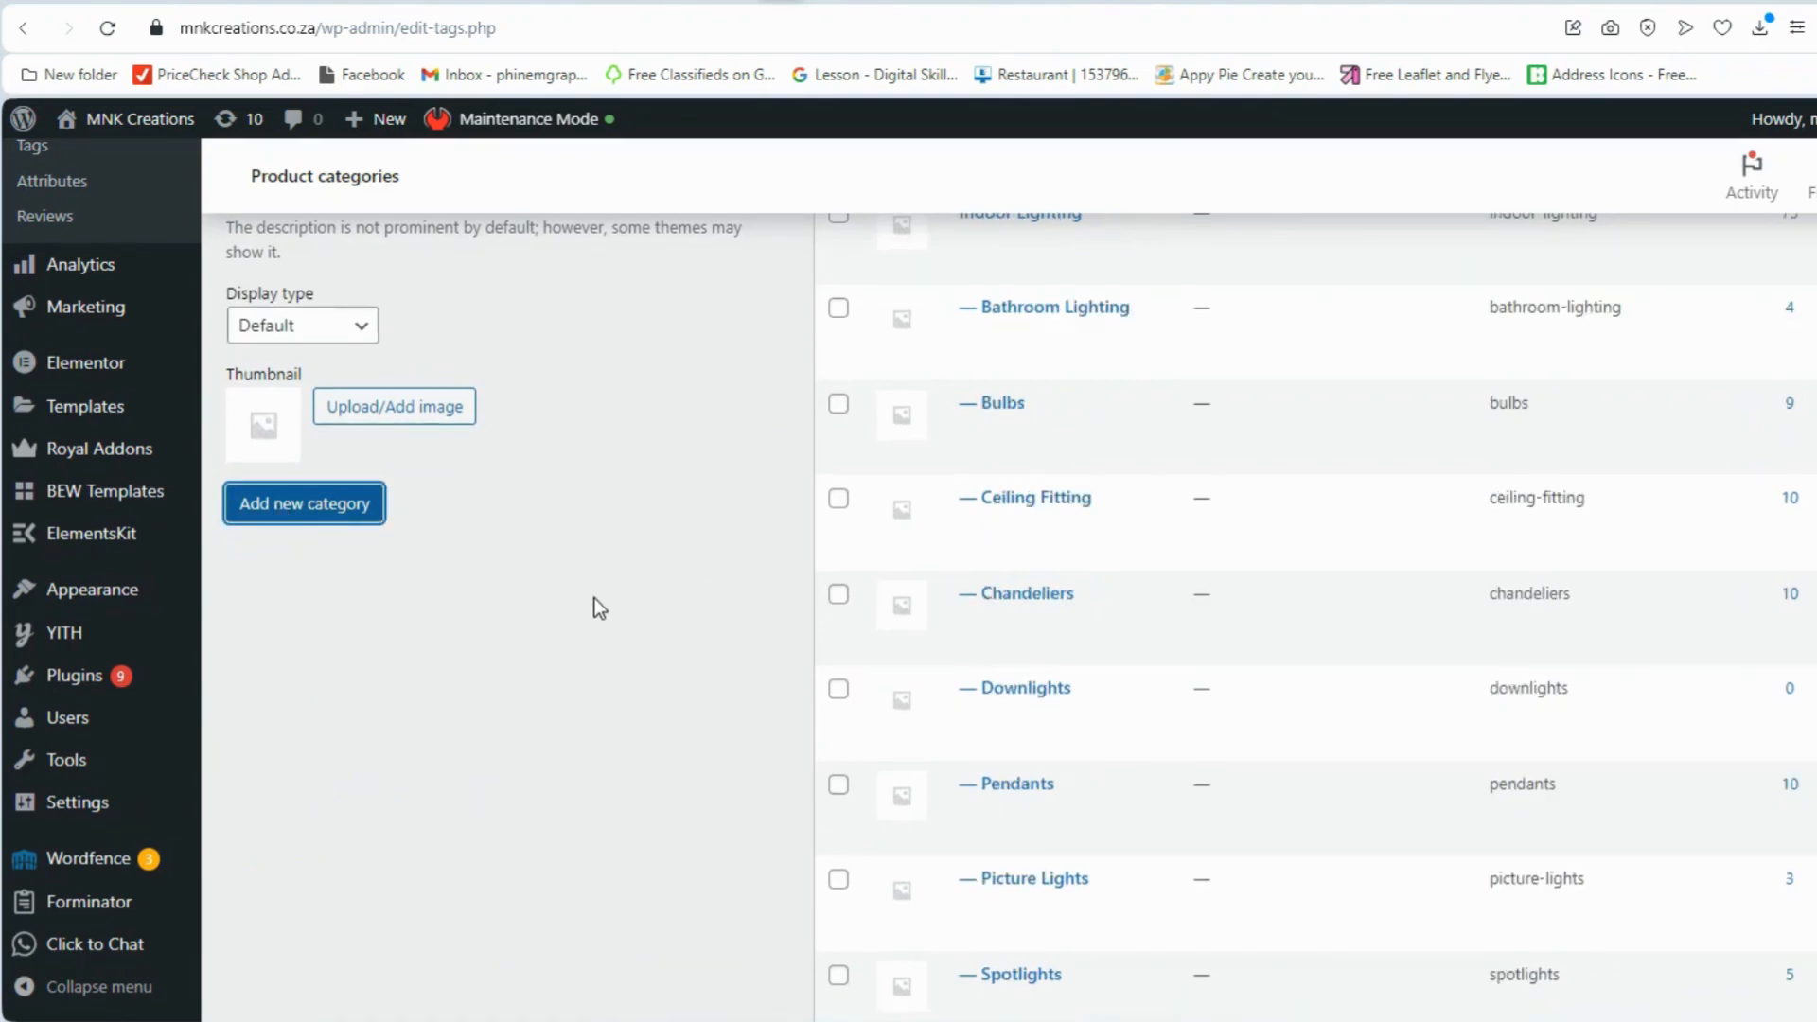
scroll(594, 596, "up", 6)
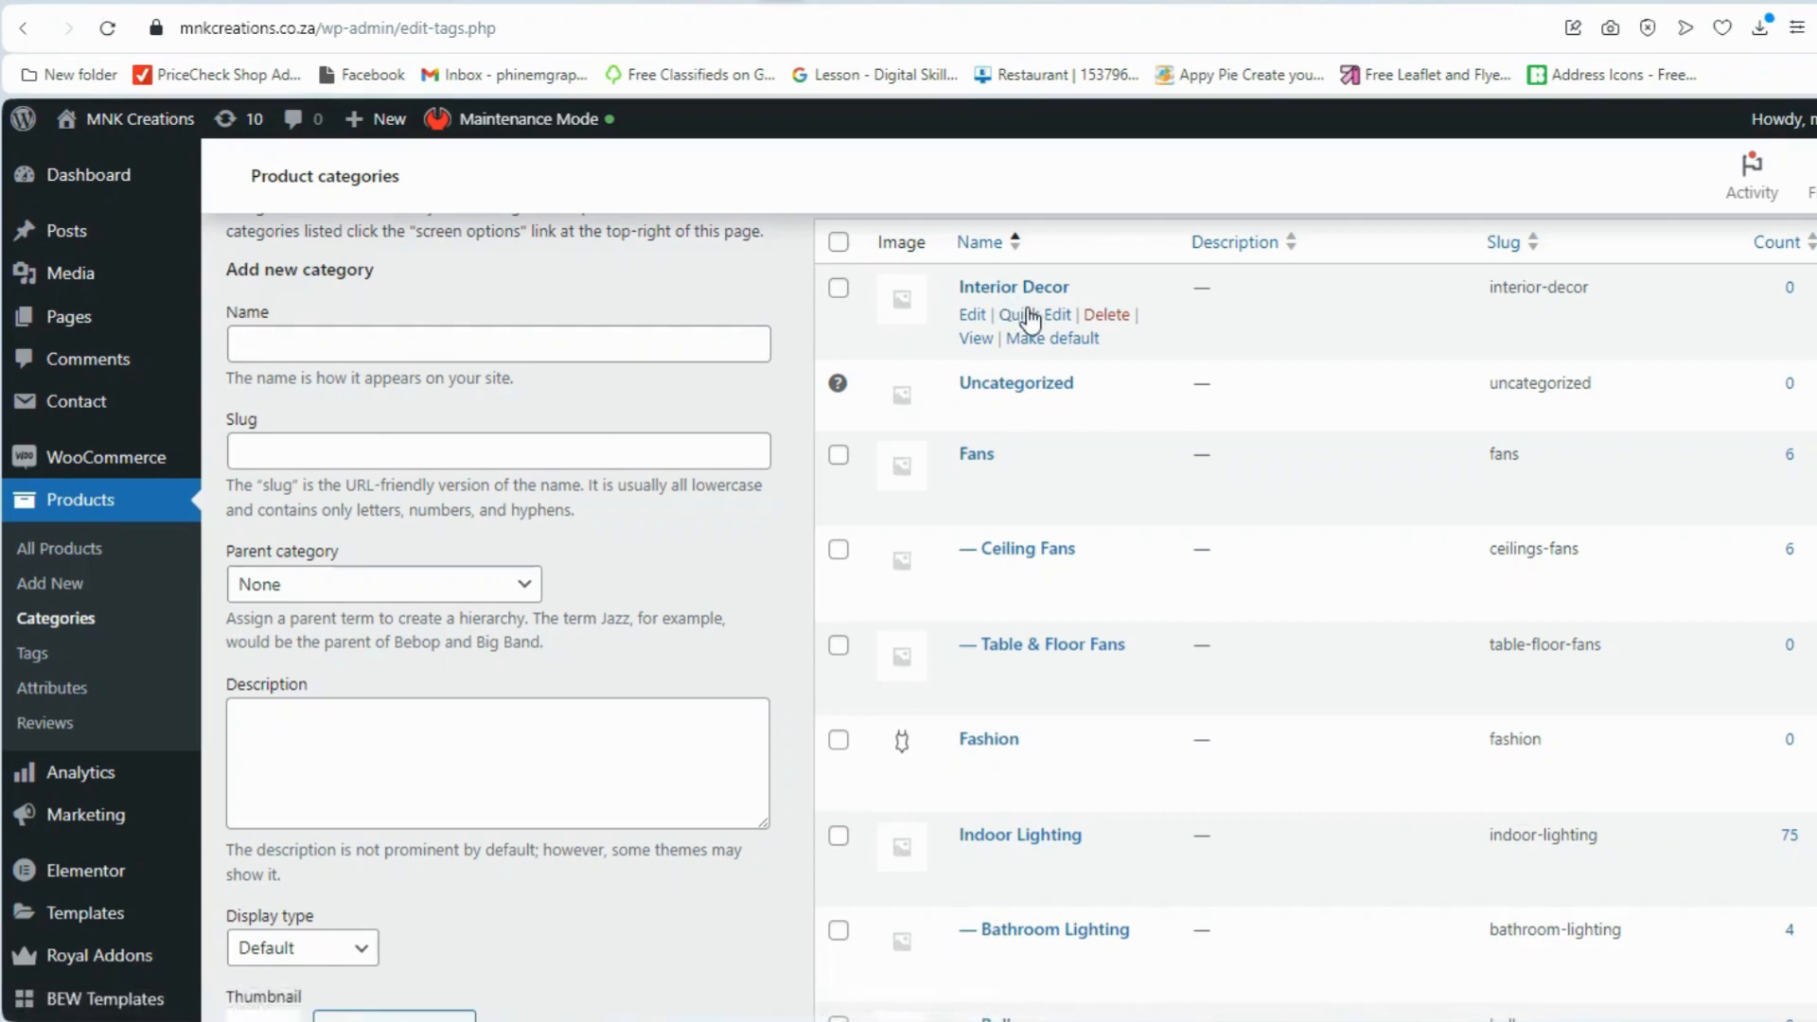
- Enter "3D Modelling" as both the name and the slug of another new product category
left_click(386, 352)
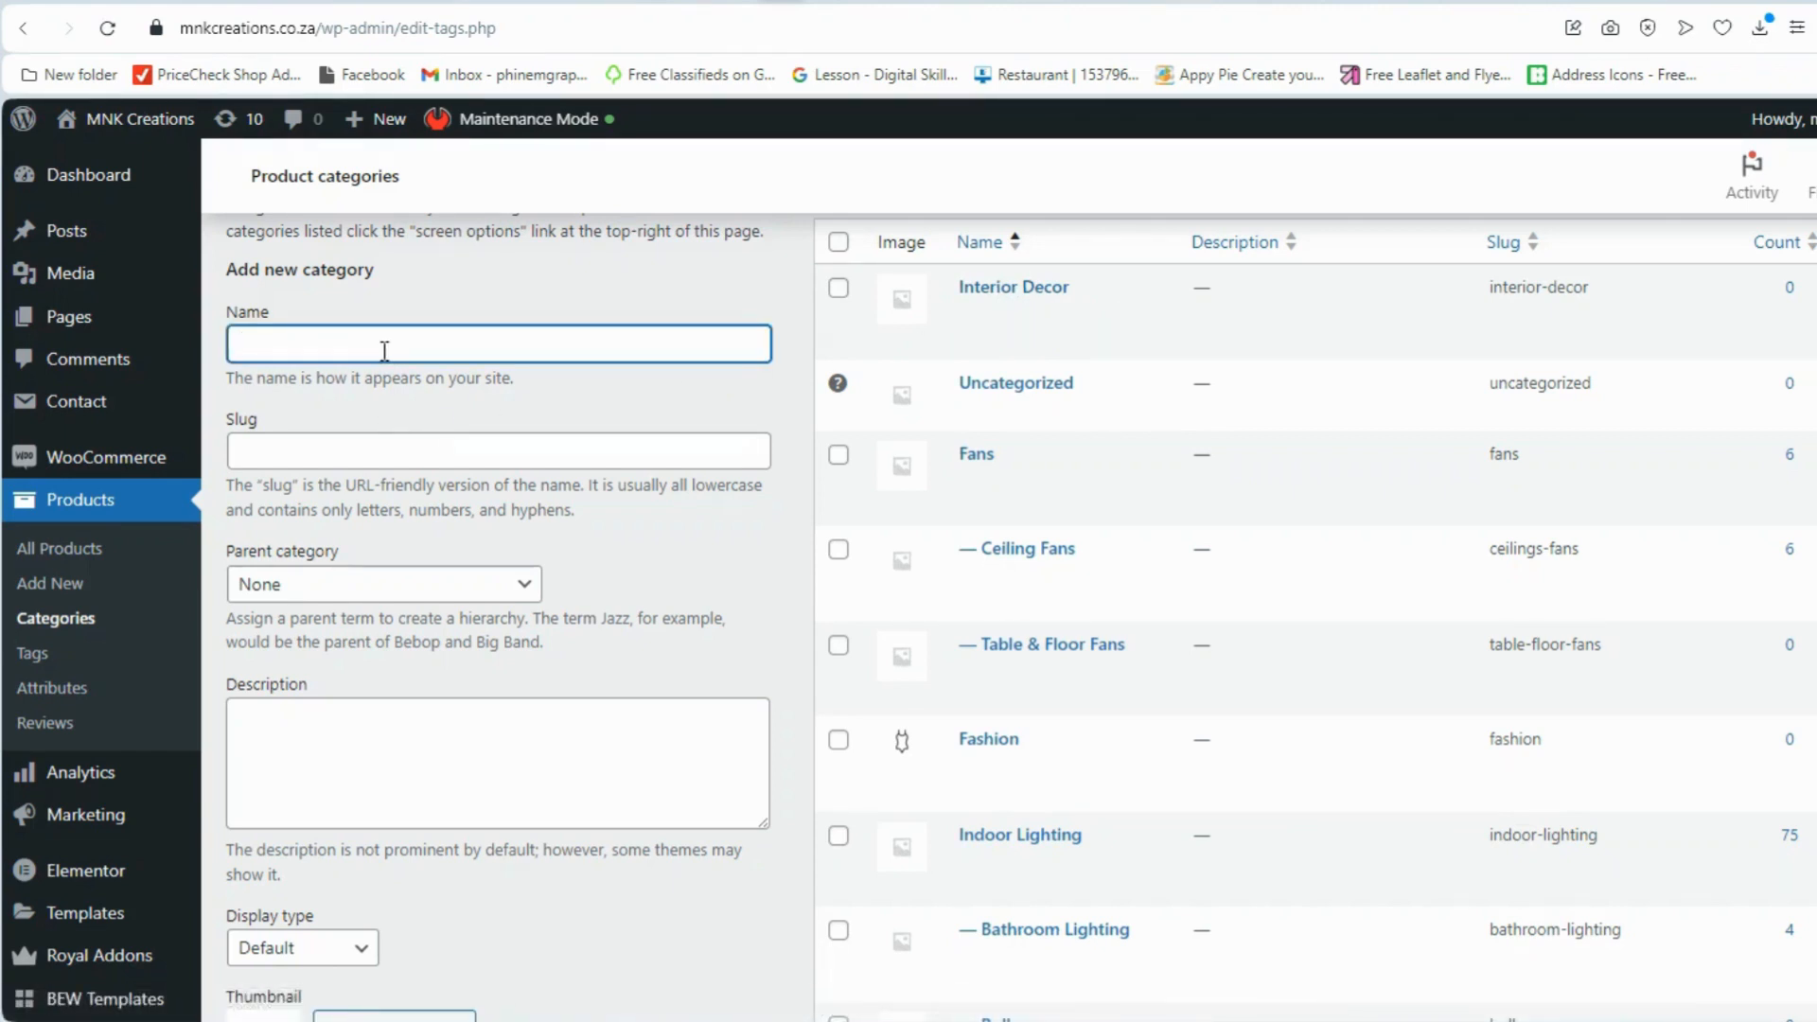
type("3D Modelling")
left_click_drag(345, 345, 234, 349)
key("ctrl+c")
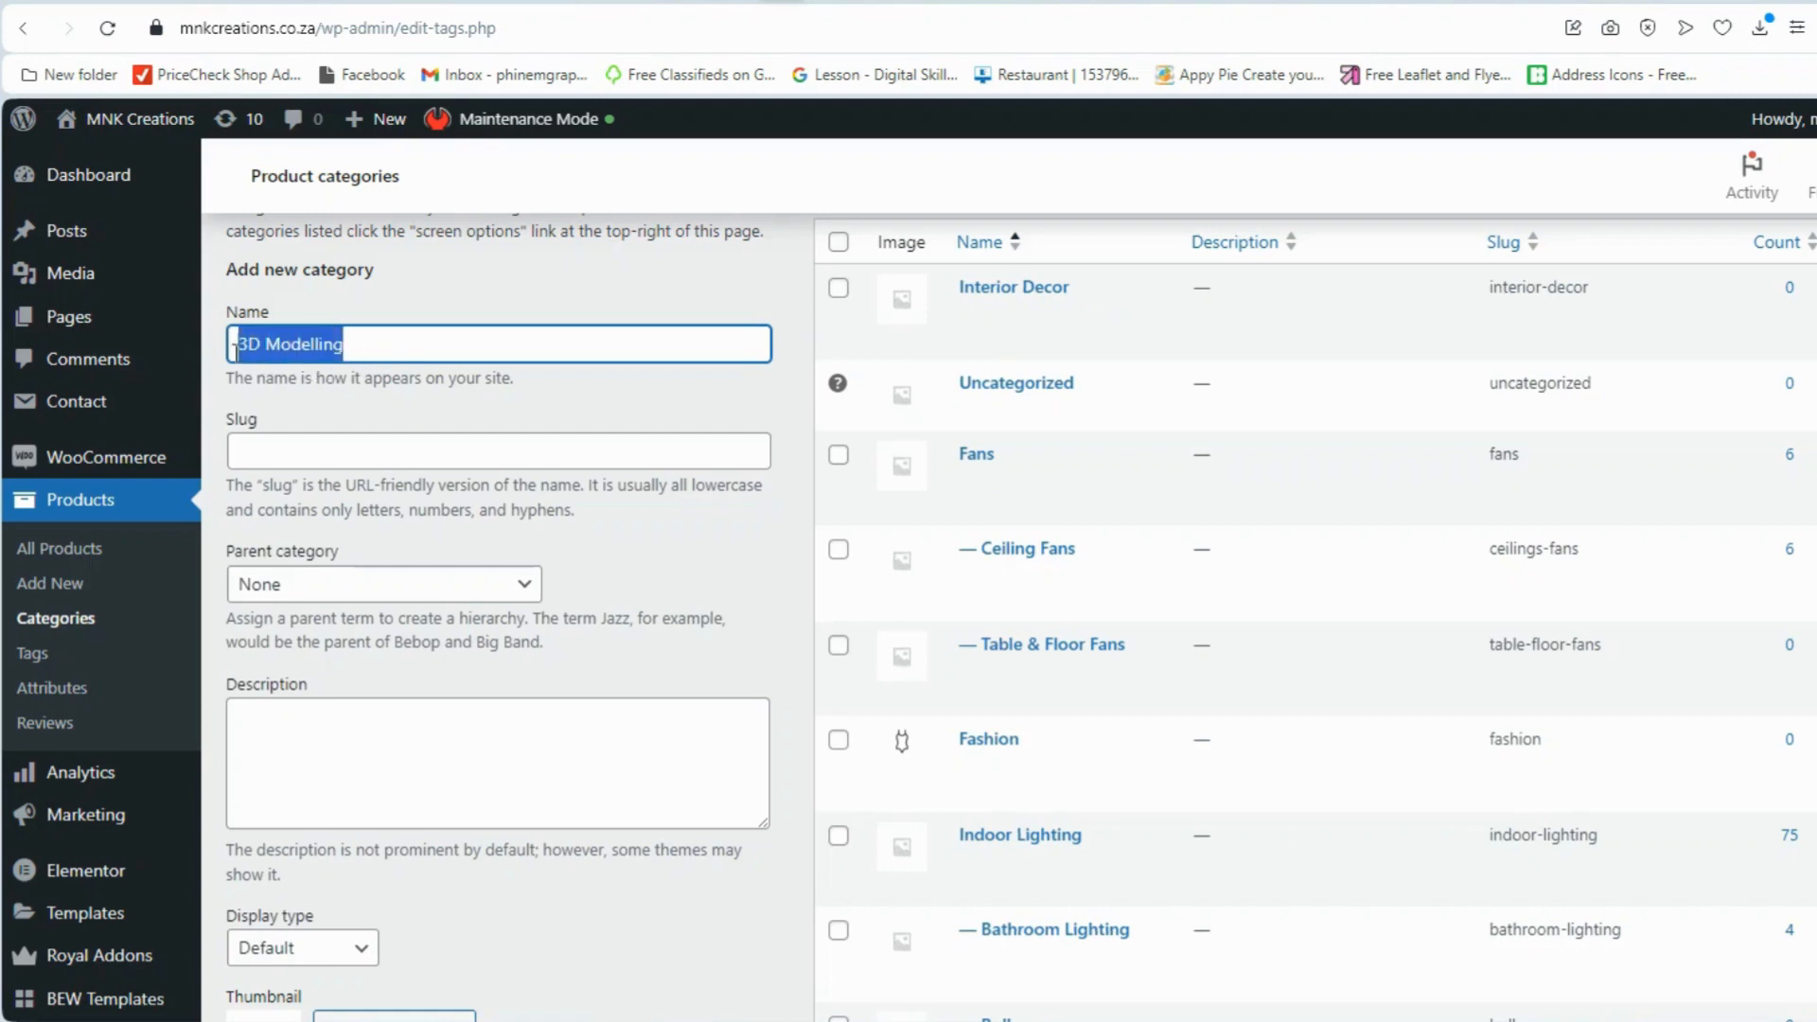
left_click(277, 449)
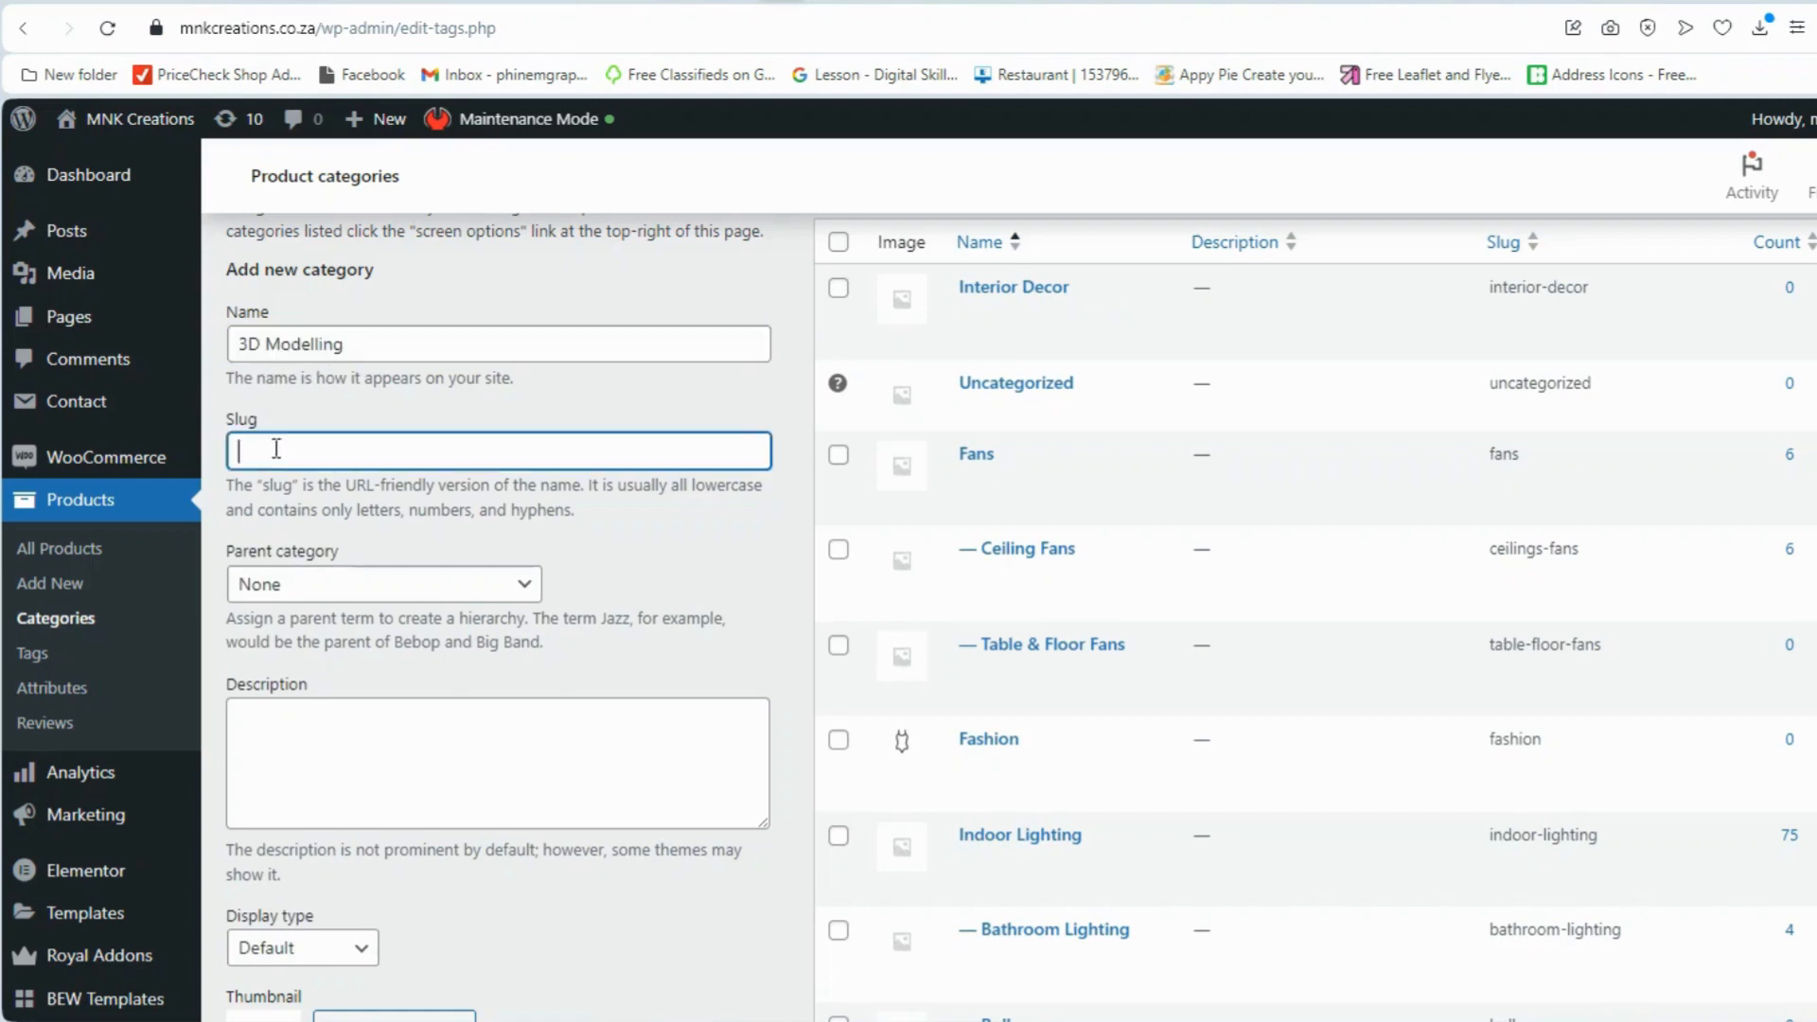
key("ctrl+v")
scroll(667, 580, "down", 3)
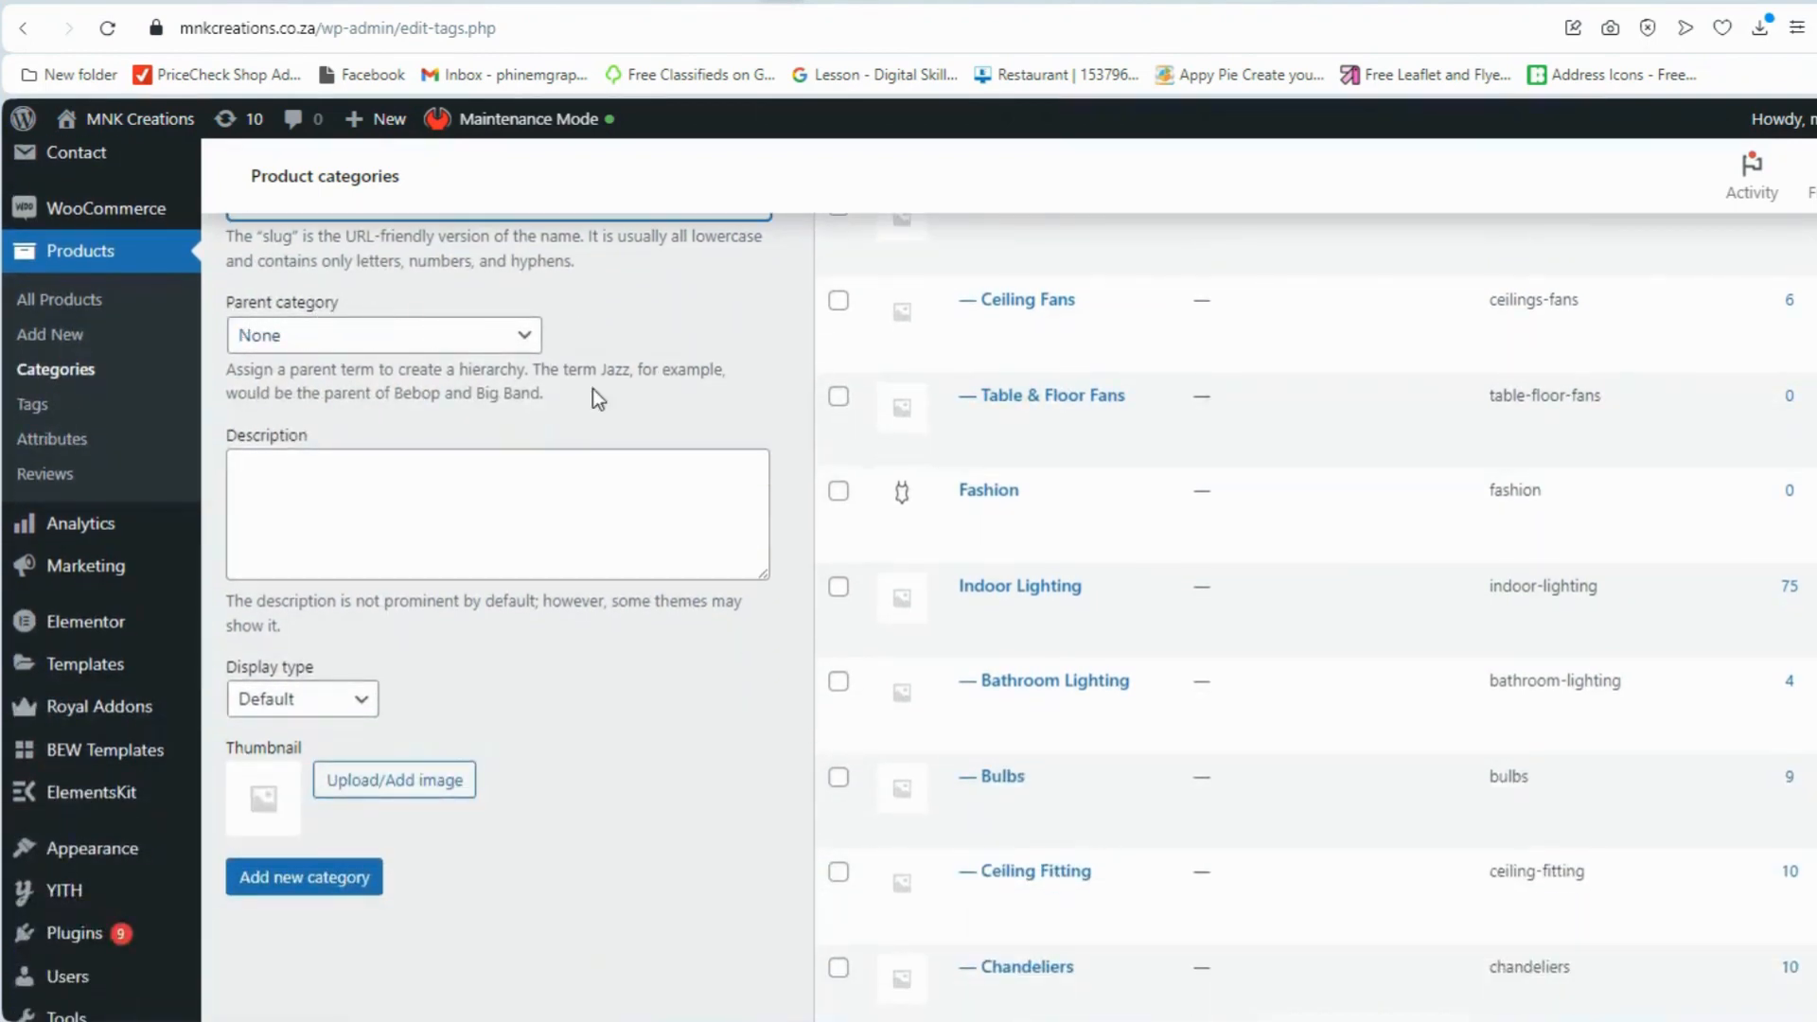
scroll(663, 431, "up", 3)
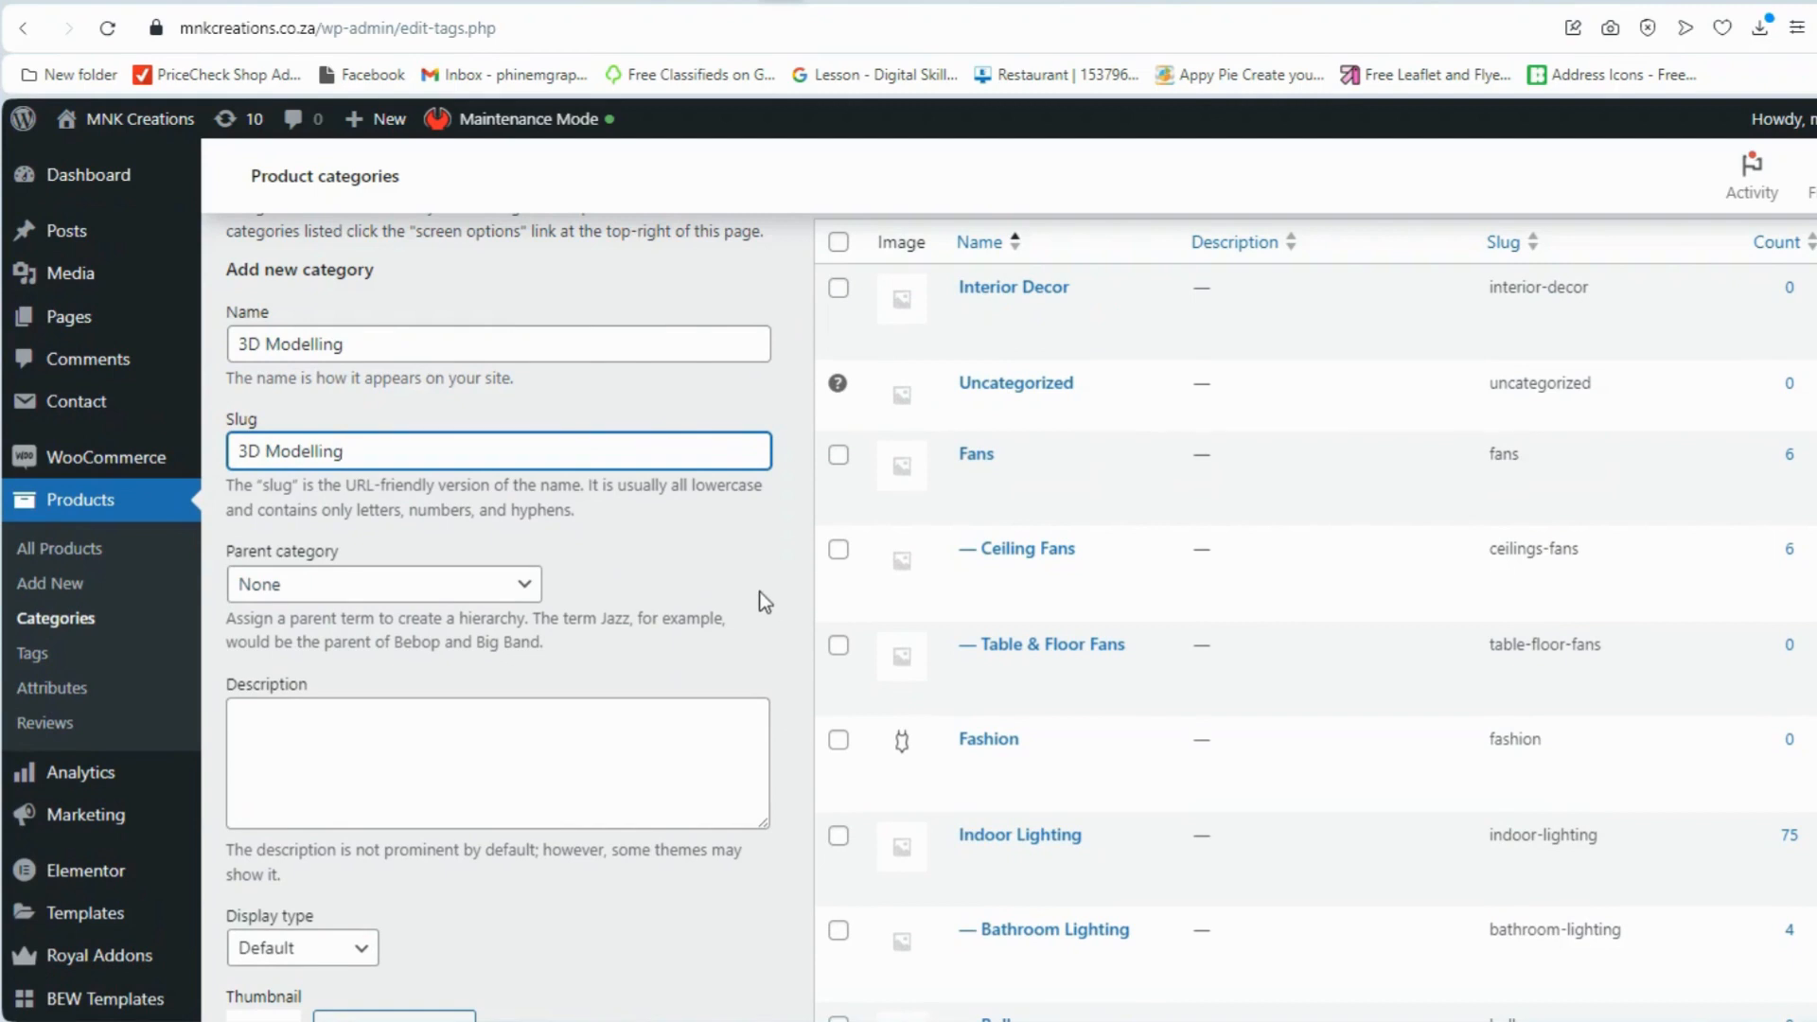
- Set Interior Decor as the parent of 3D Modelling and add the subcategory
scroll(759, 593, "down", 2)
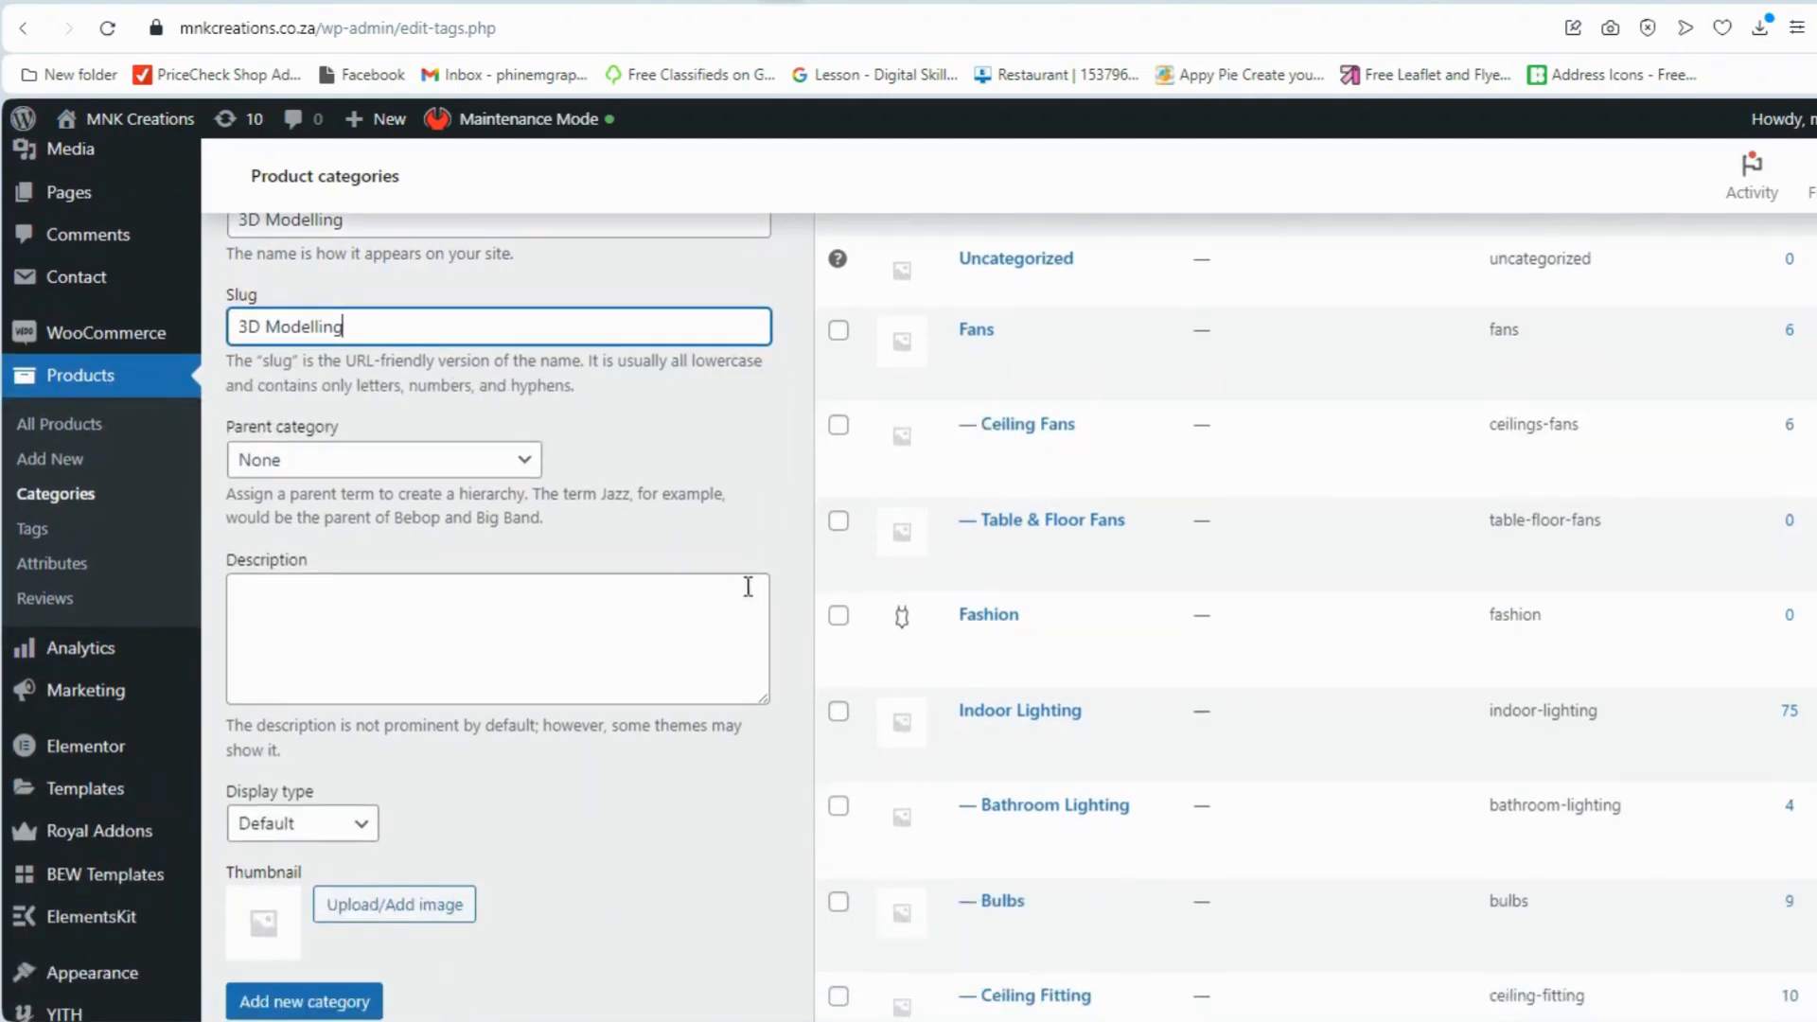
left_click(525, 462)
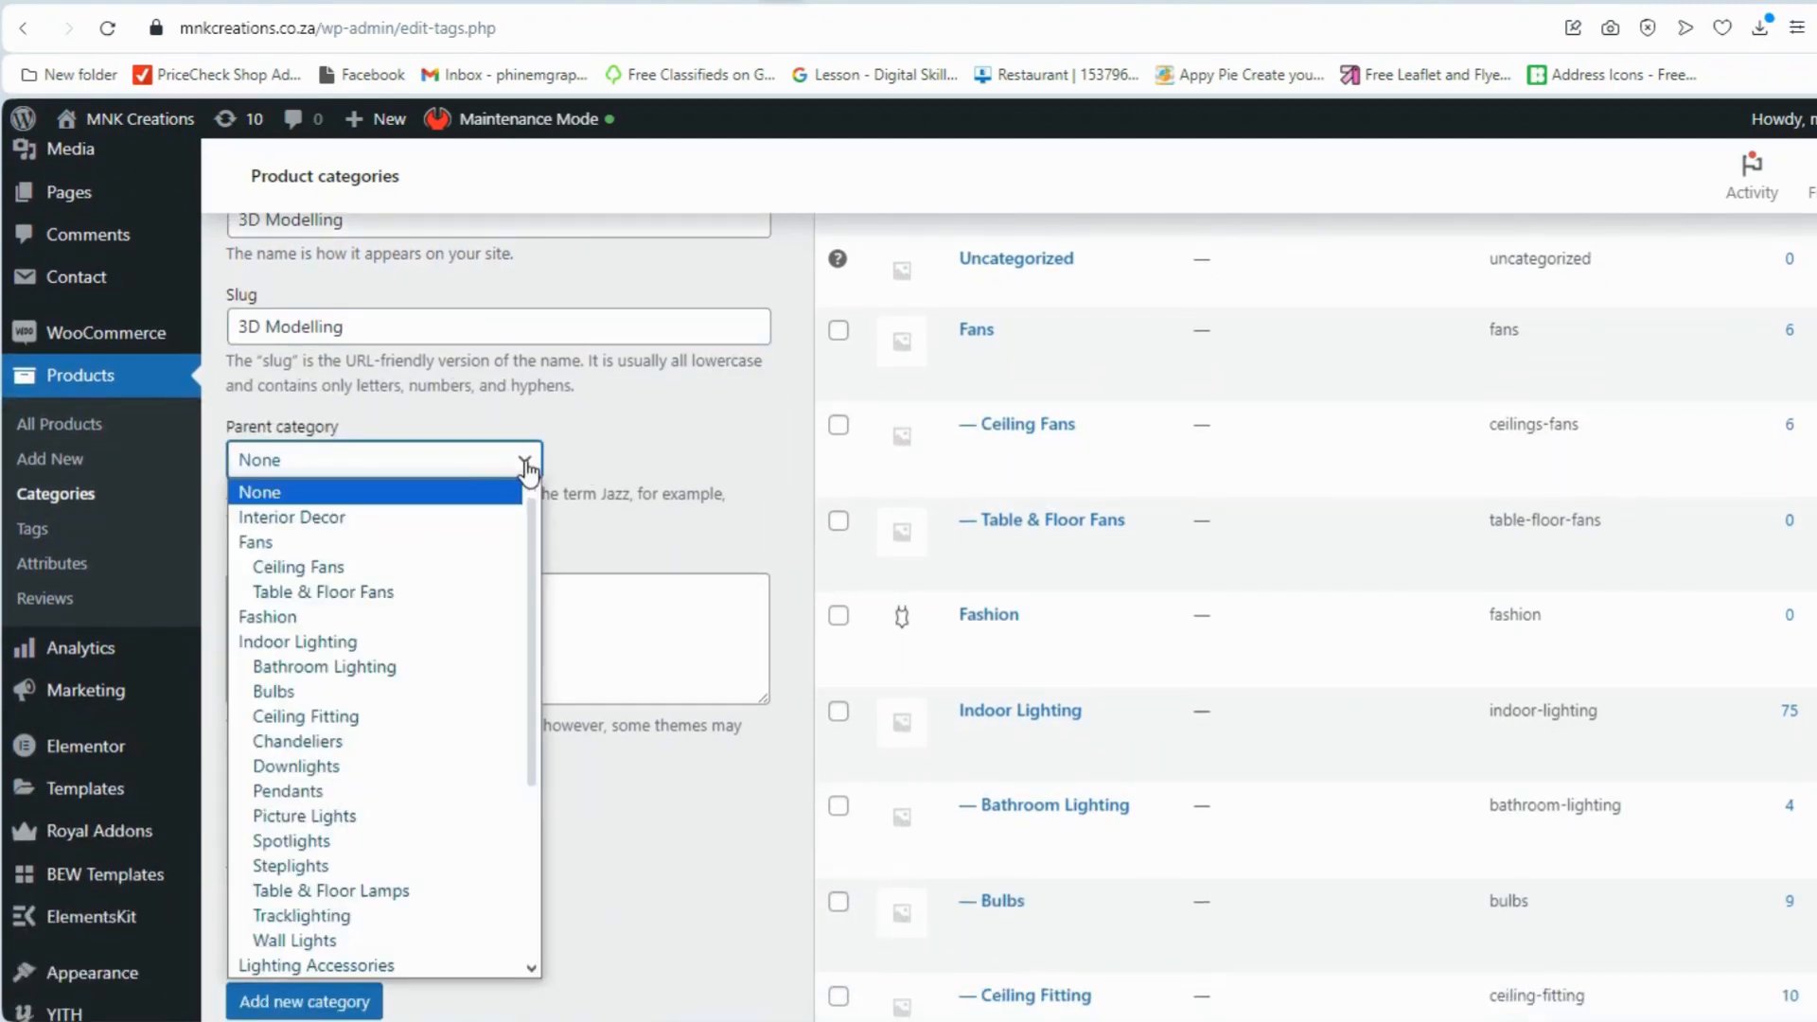
left_click(308, 518)
scroll(690, 506, "down", 5)
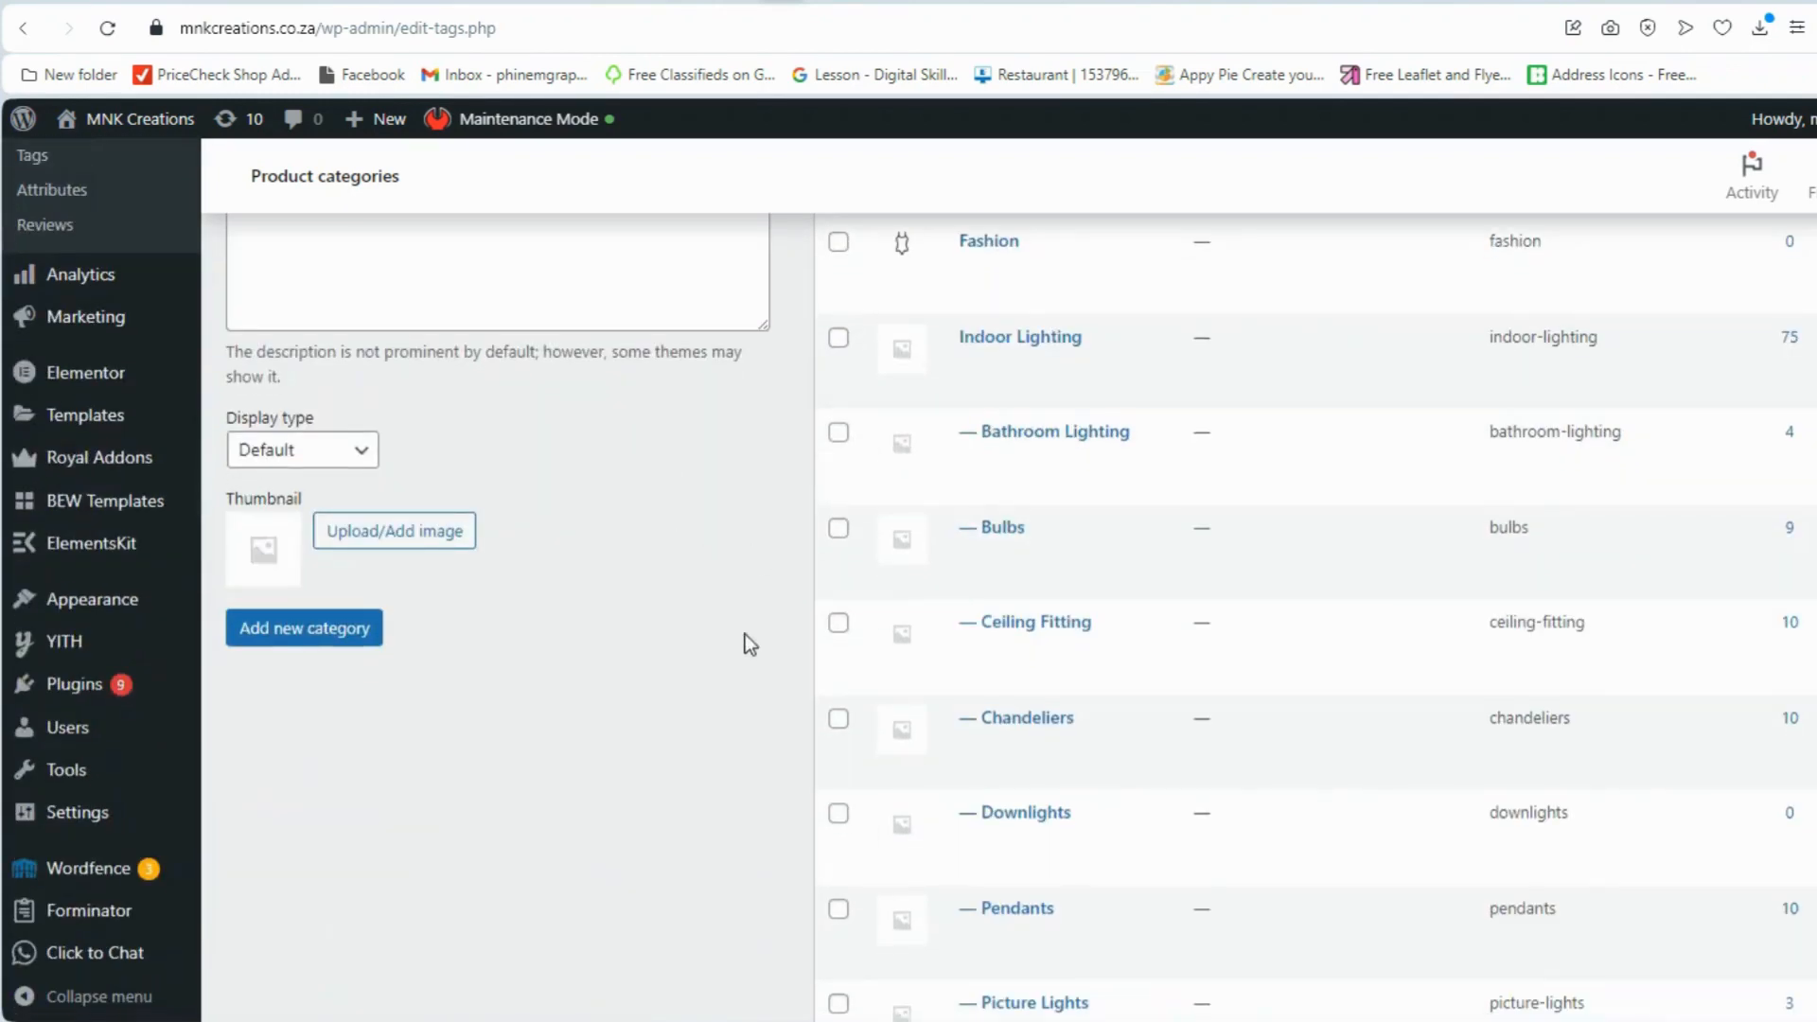
left_click(280, 644)
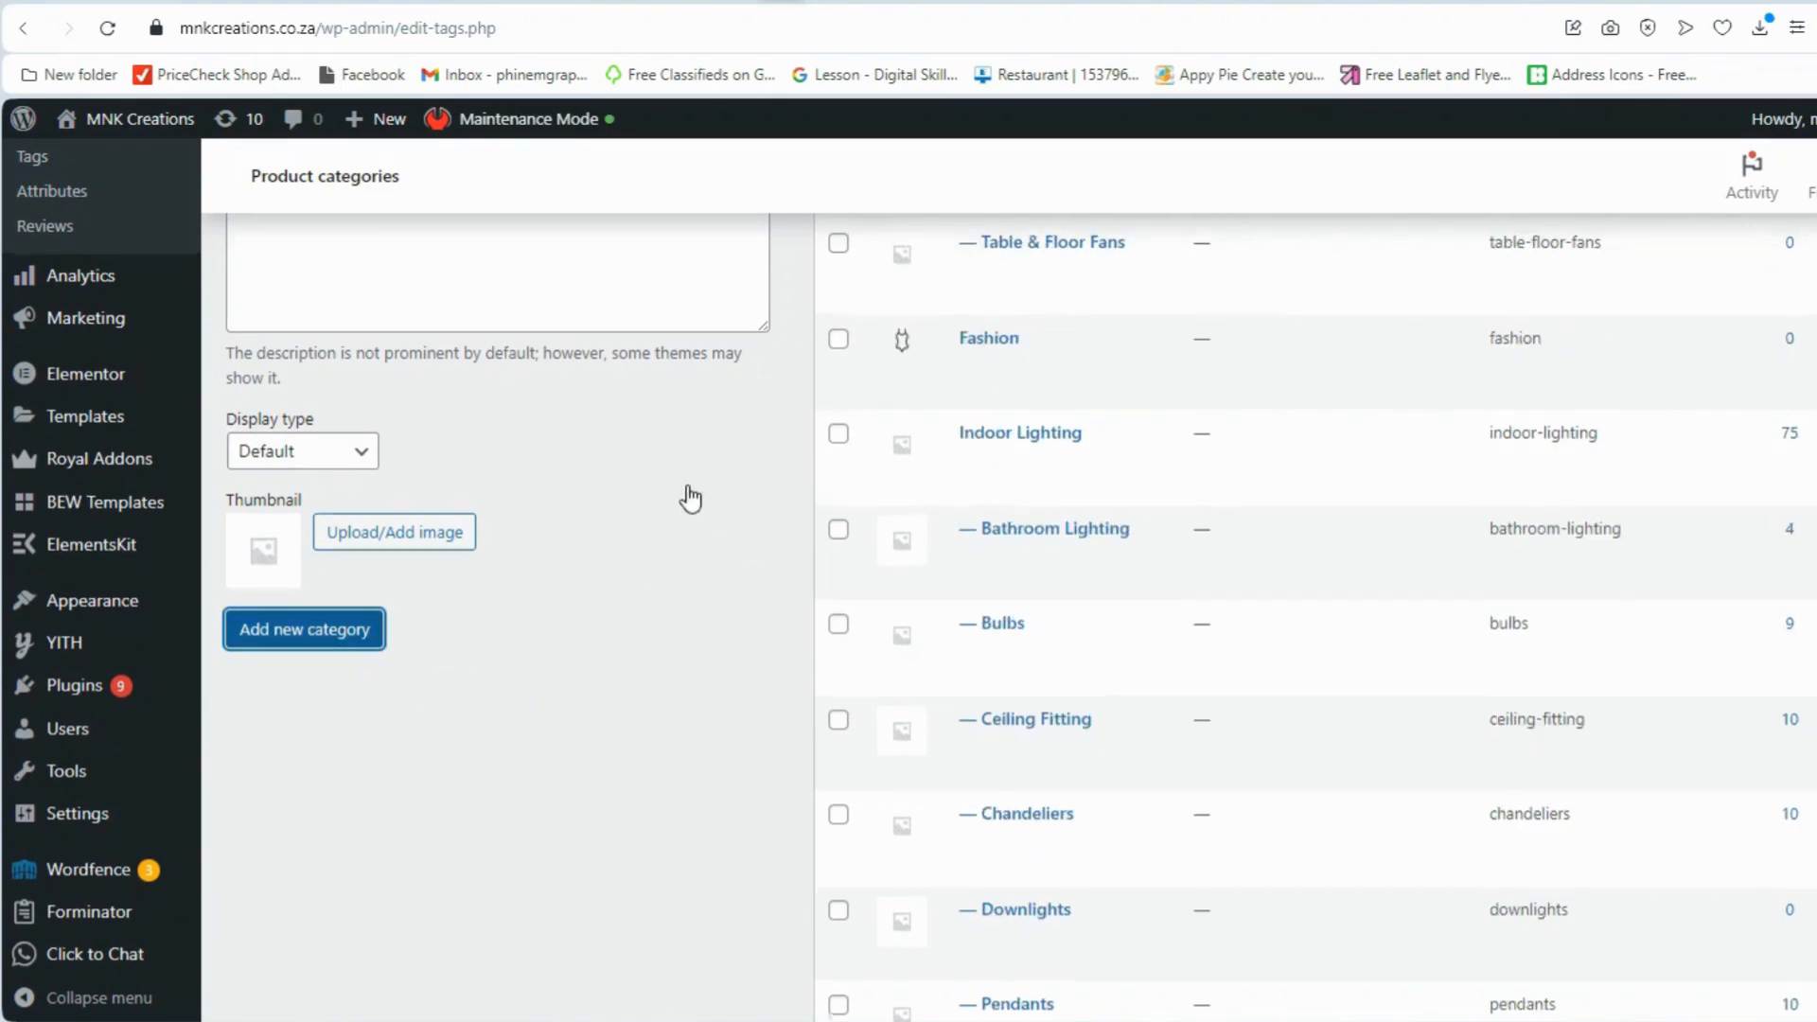
scroll(690, 497, "up", 5)
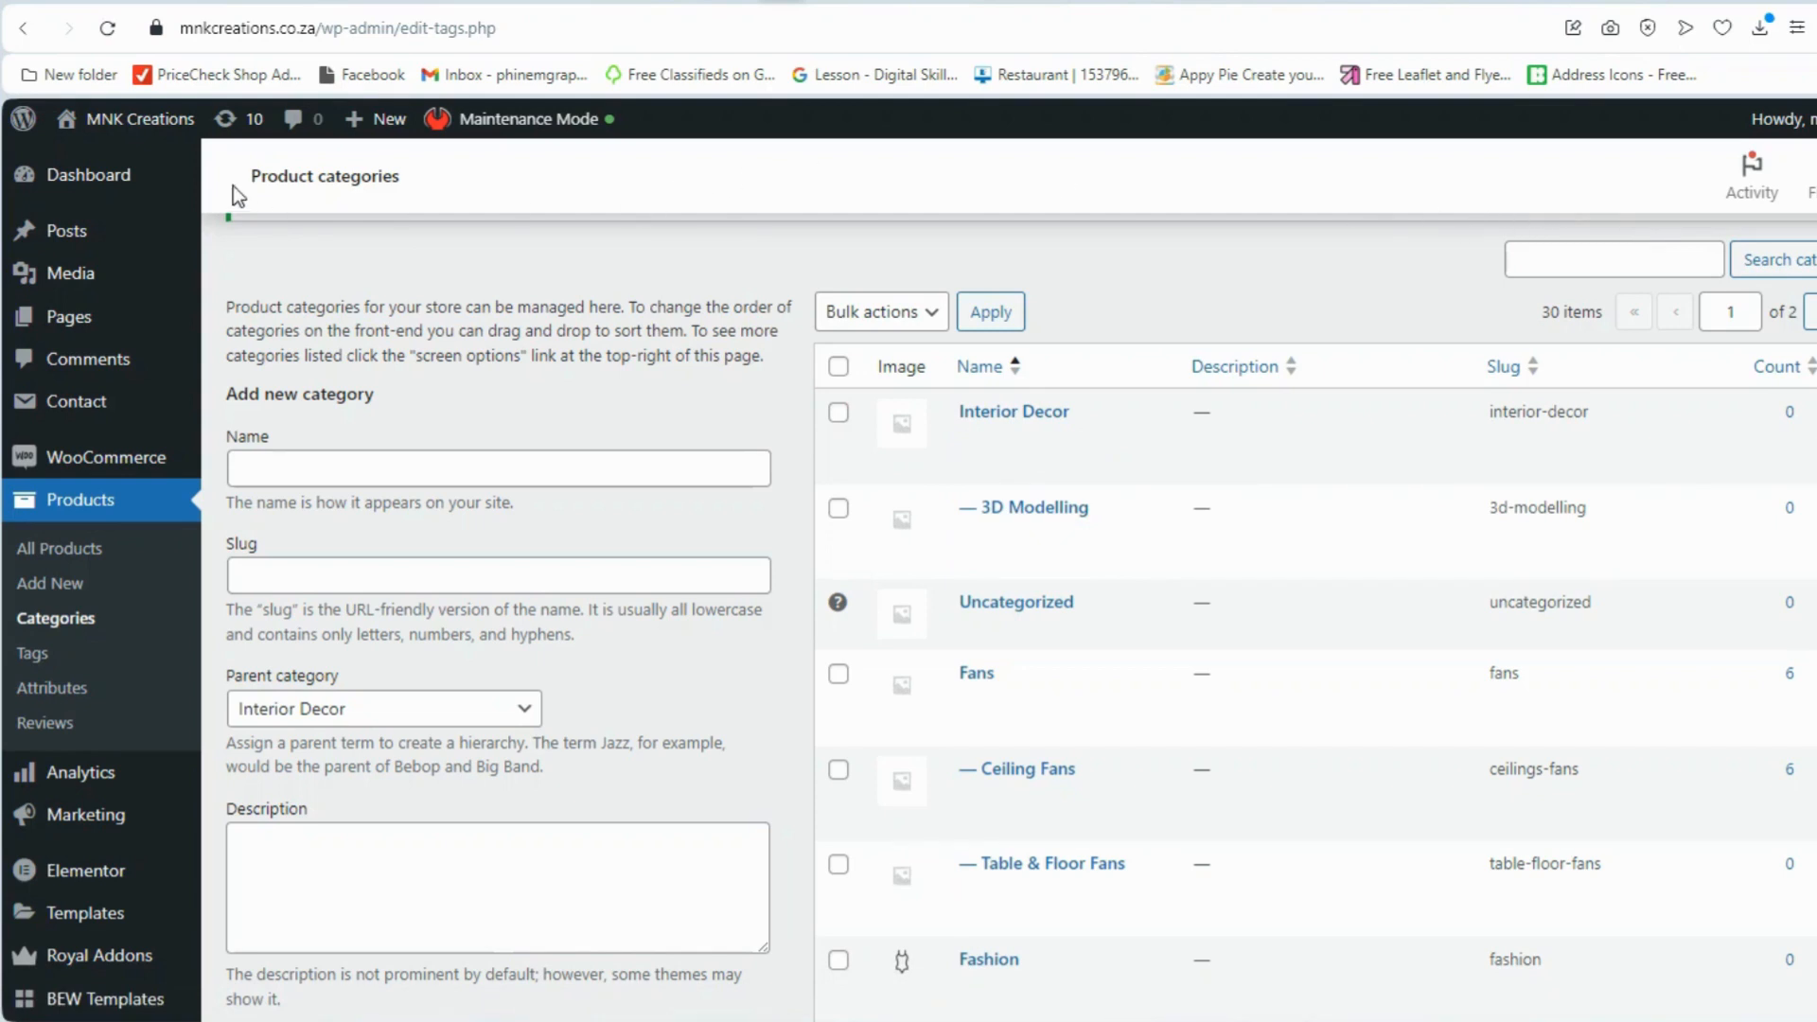
mouse_move(159, 122)
right_click(113, 169)
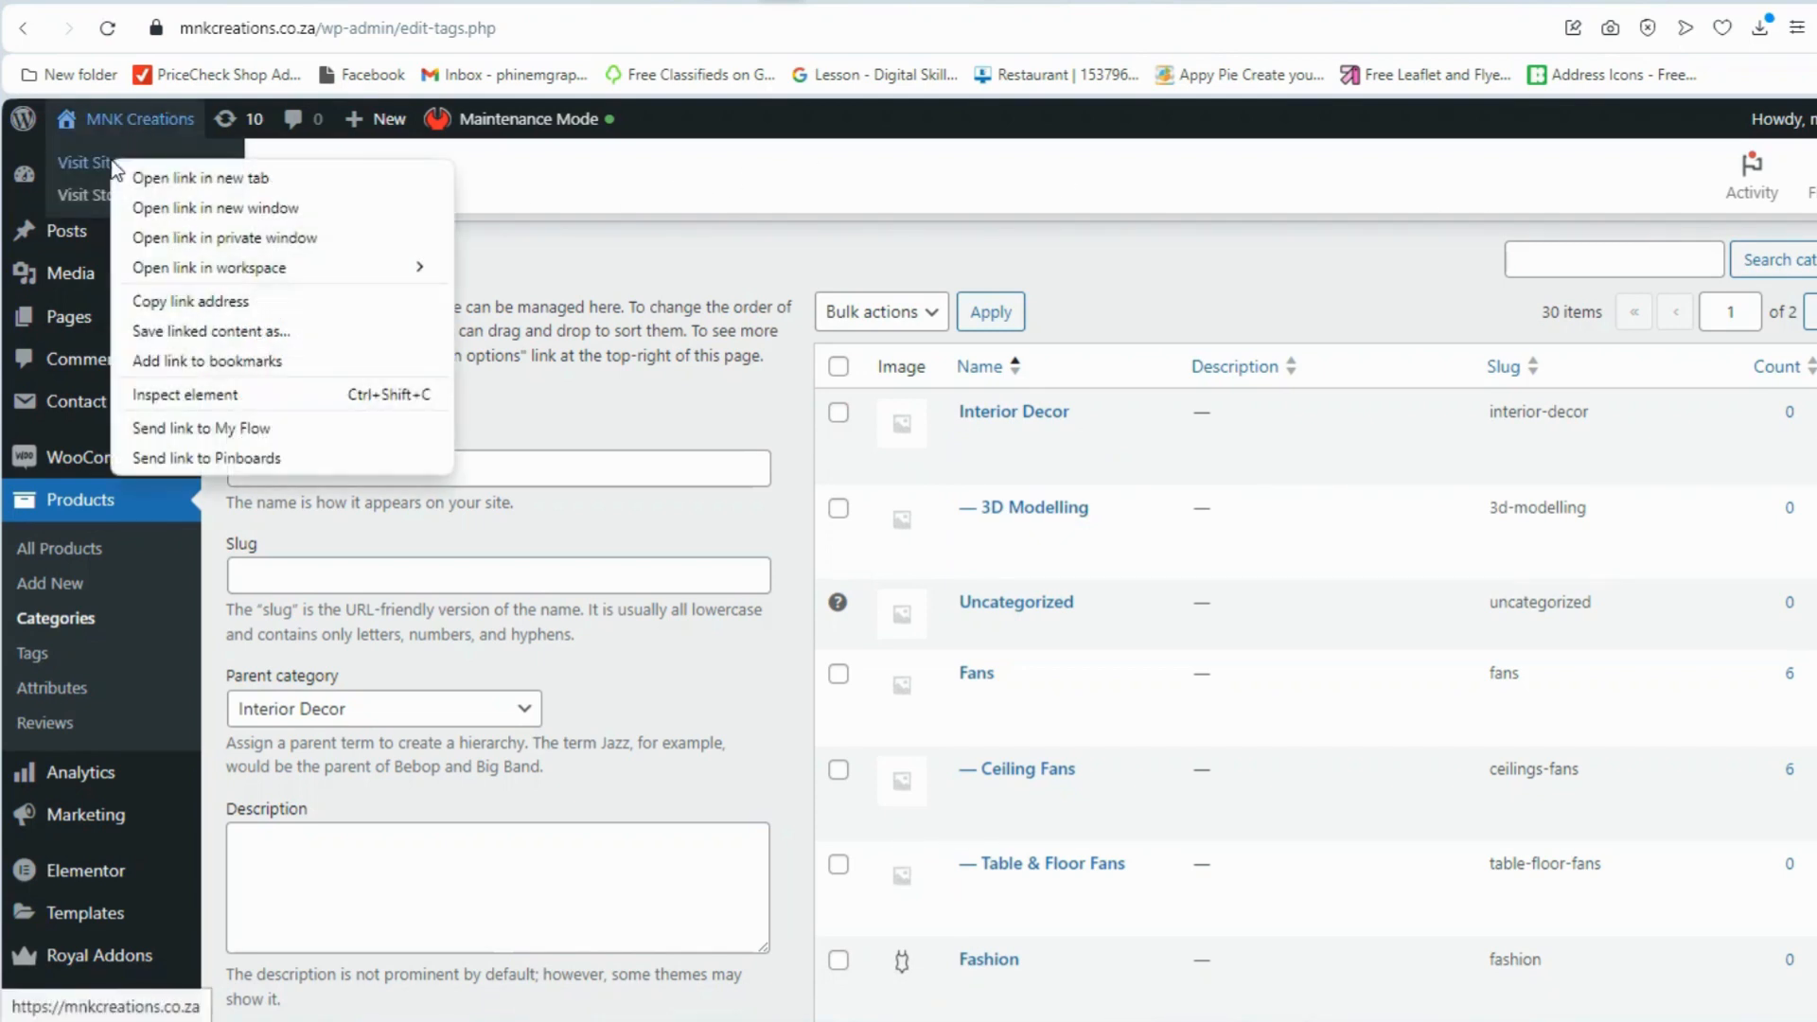
left_click(666, 263)
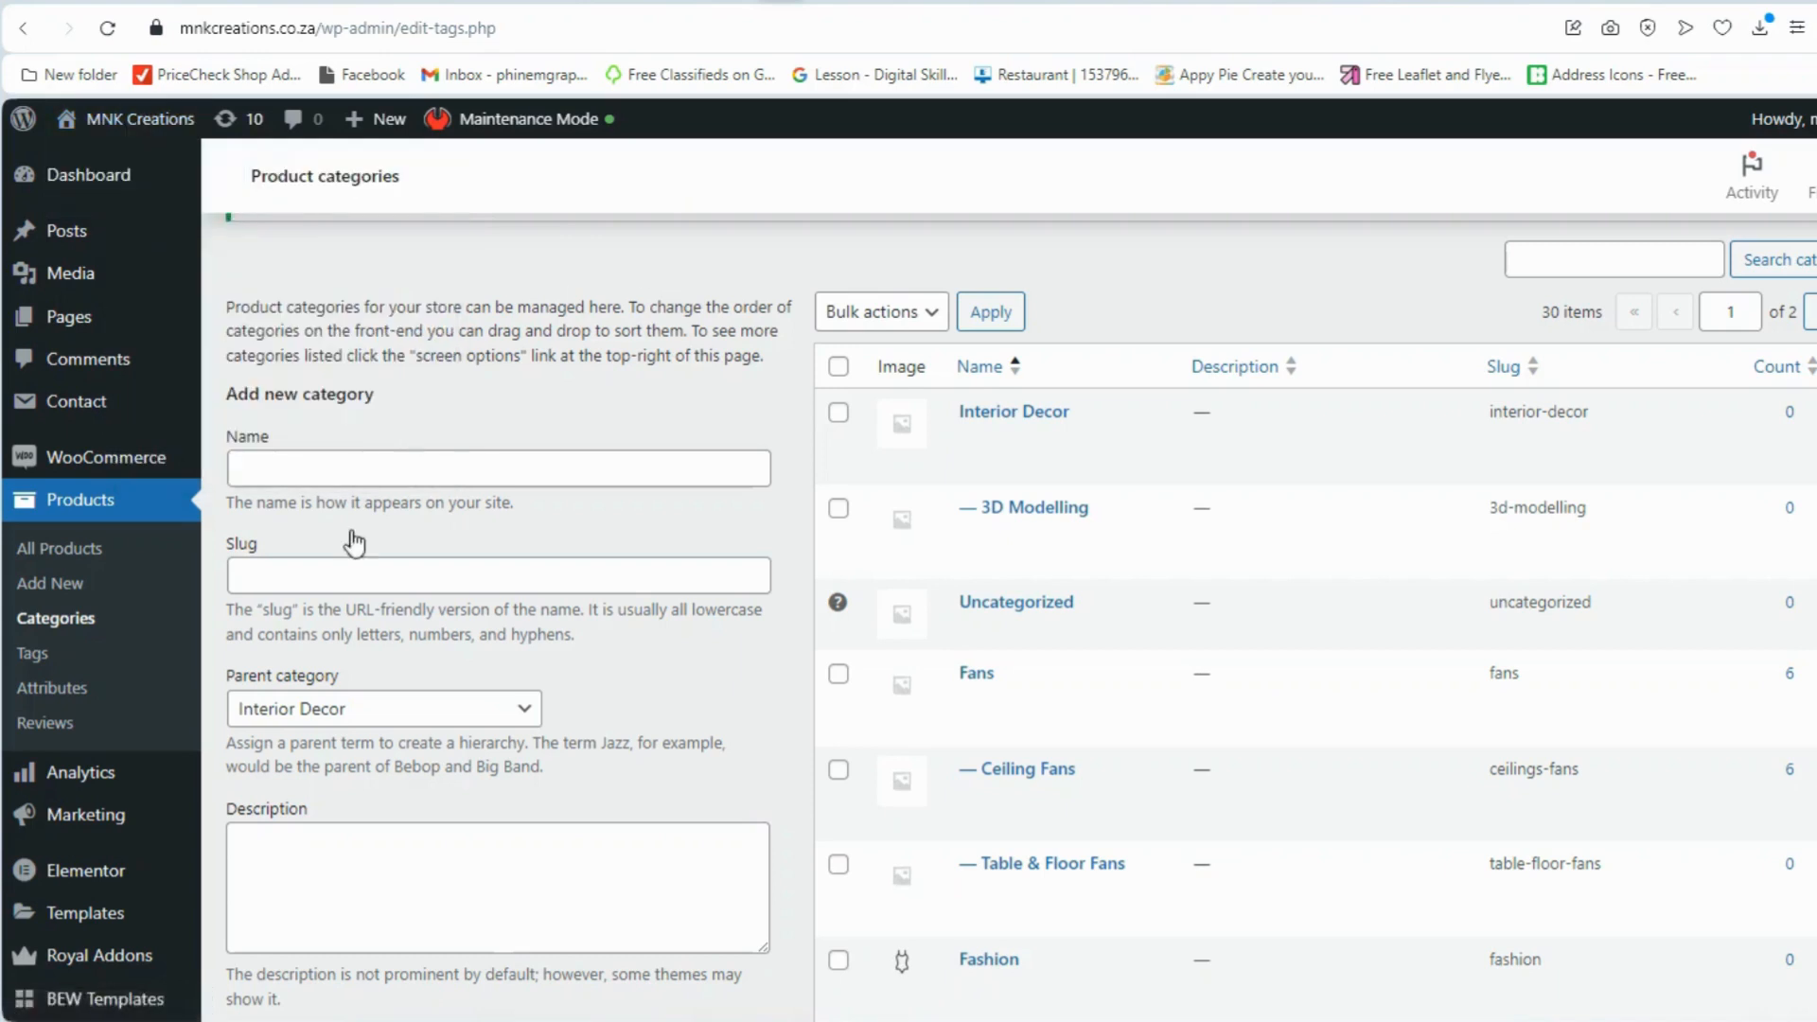
- Open the site's Menus management page in a new browser tab and switch to it
scroll(170, 837, "down", 2)
scroll(170, 837, "down", 2)
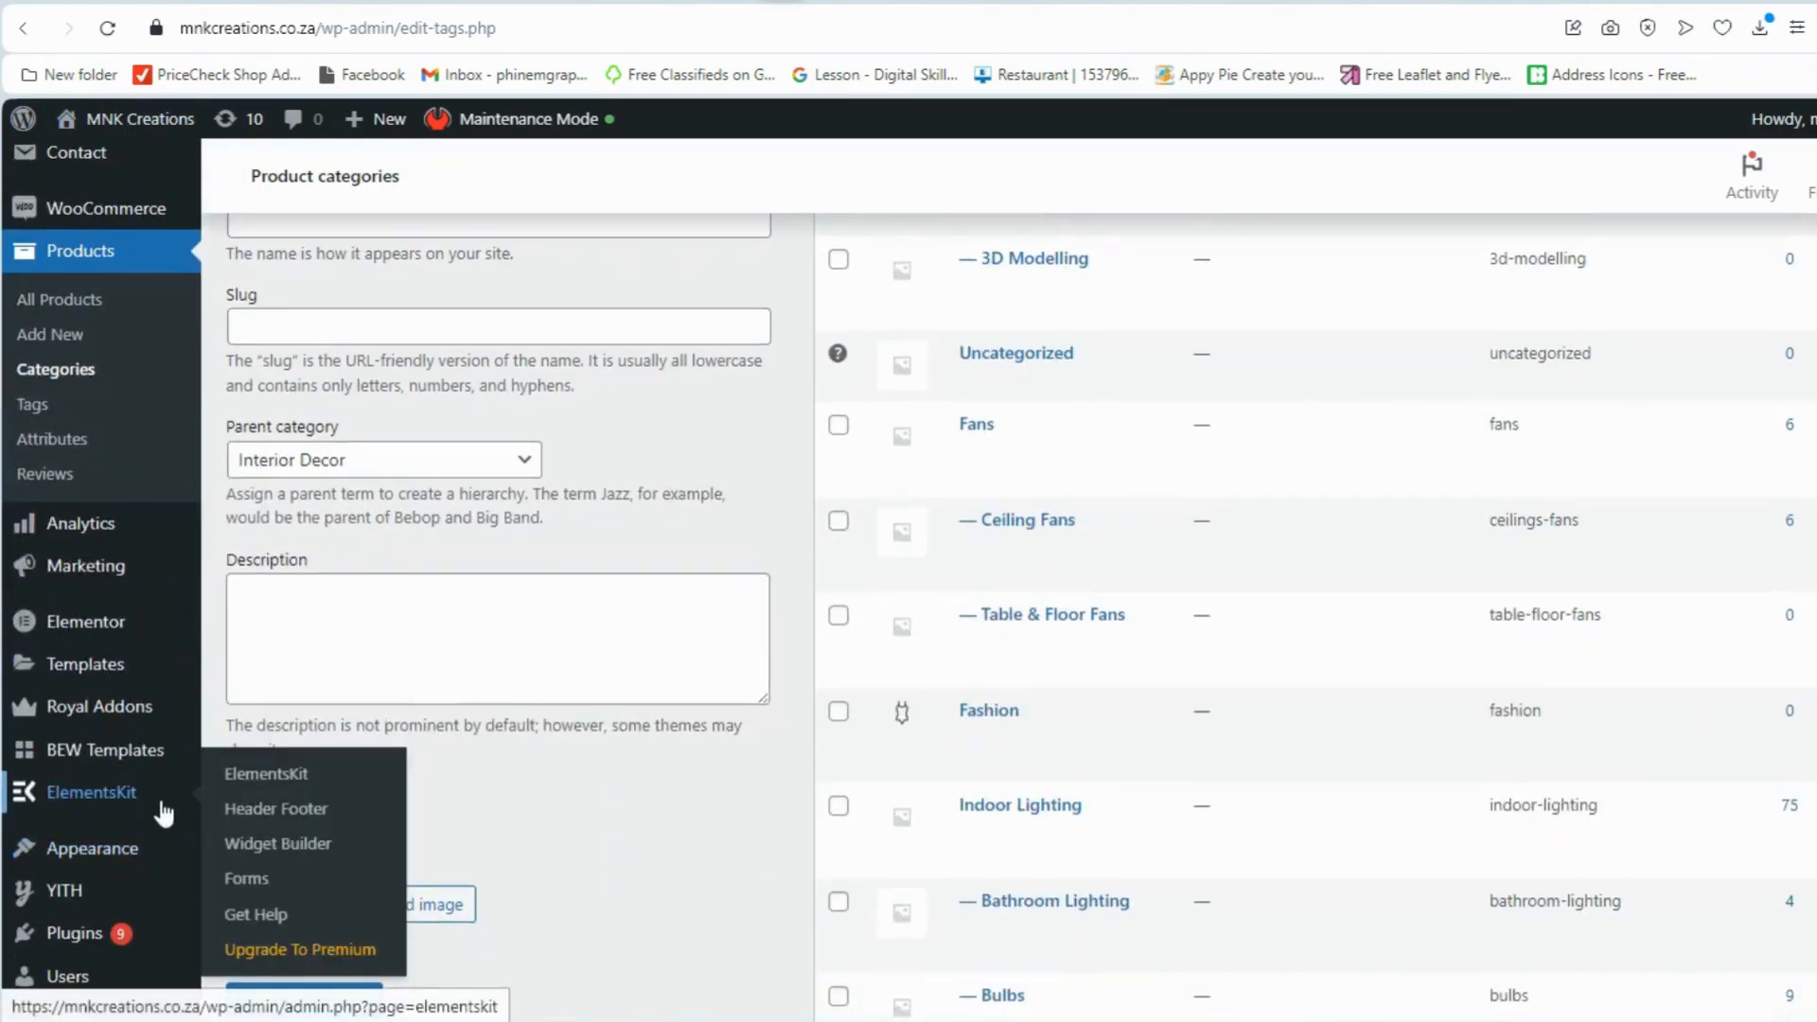
mouse_move(106, 866)
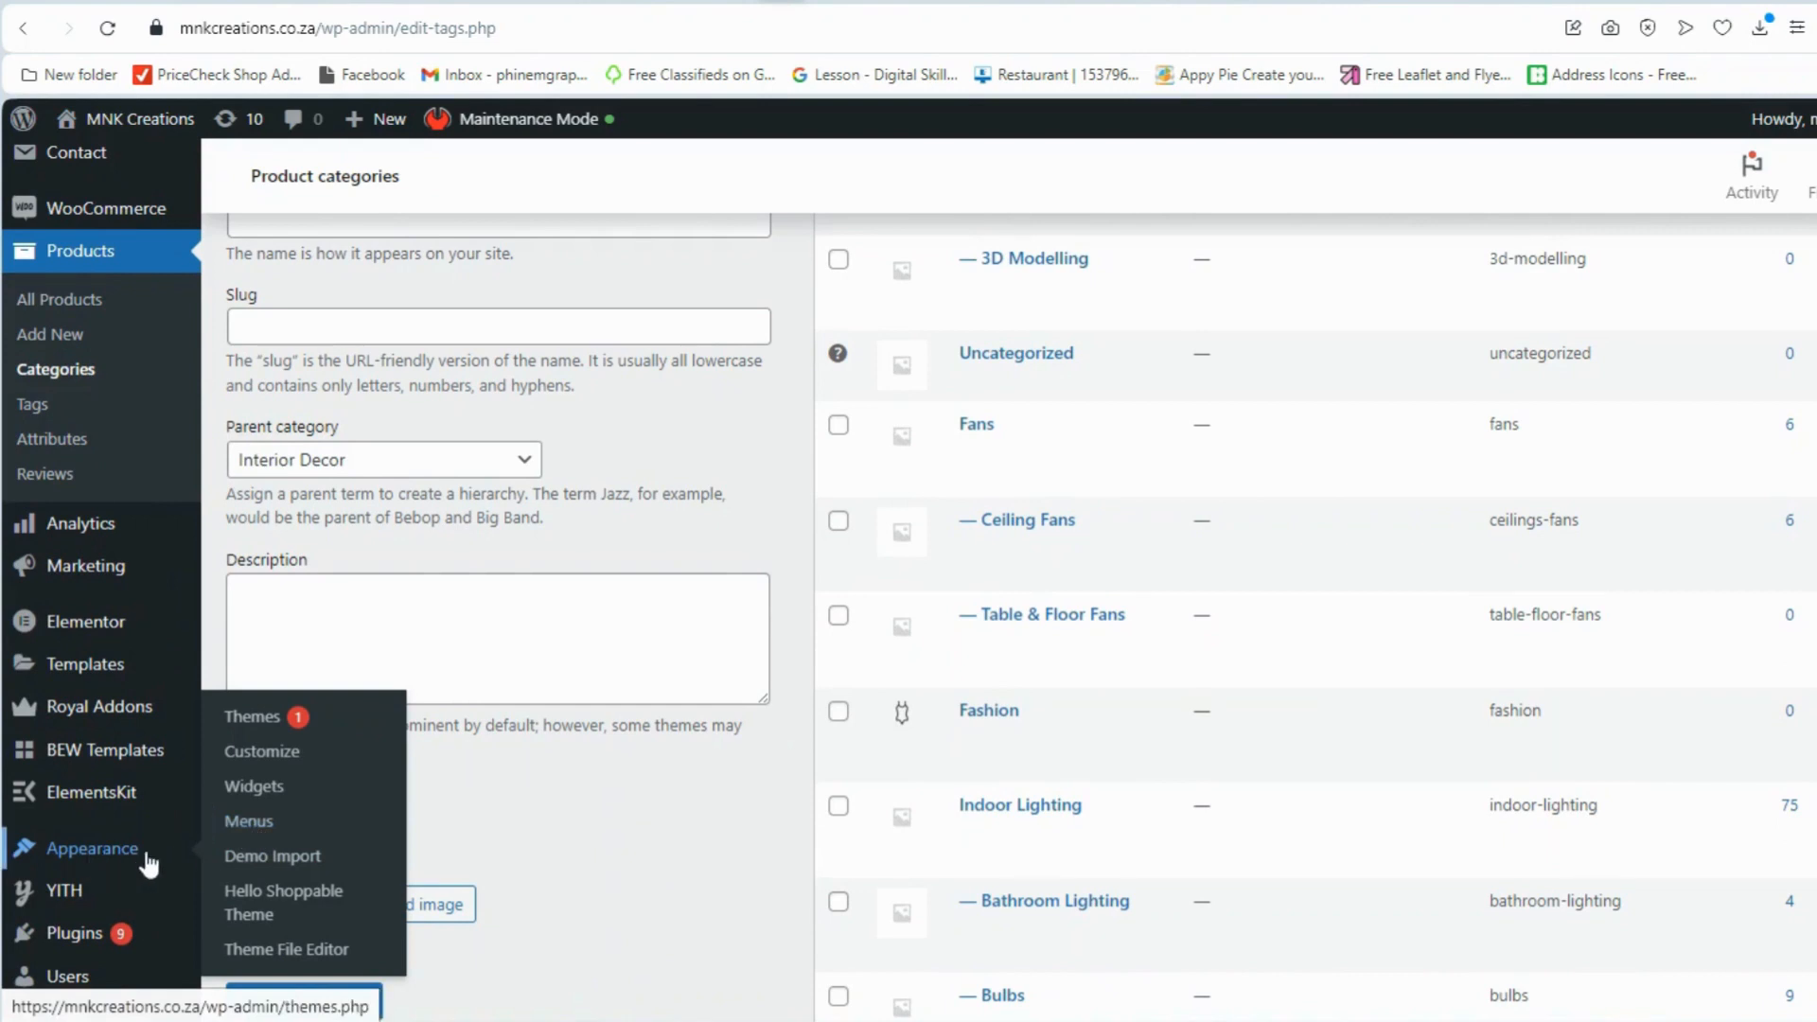
right_click(257, 823)
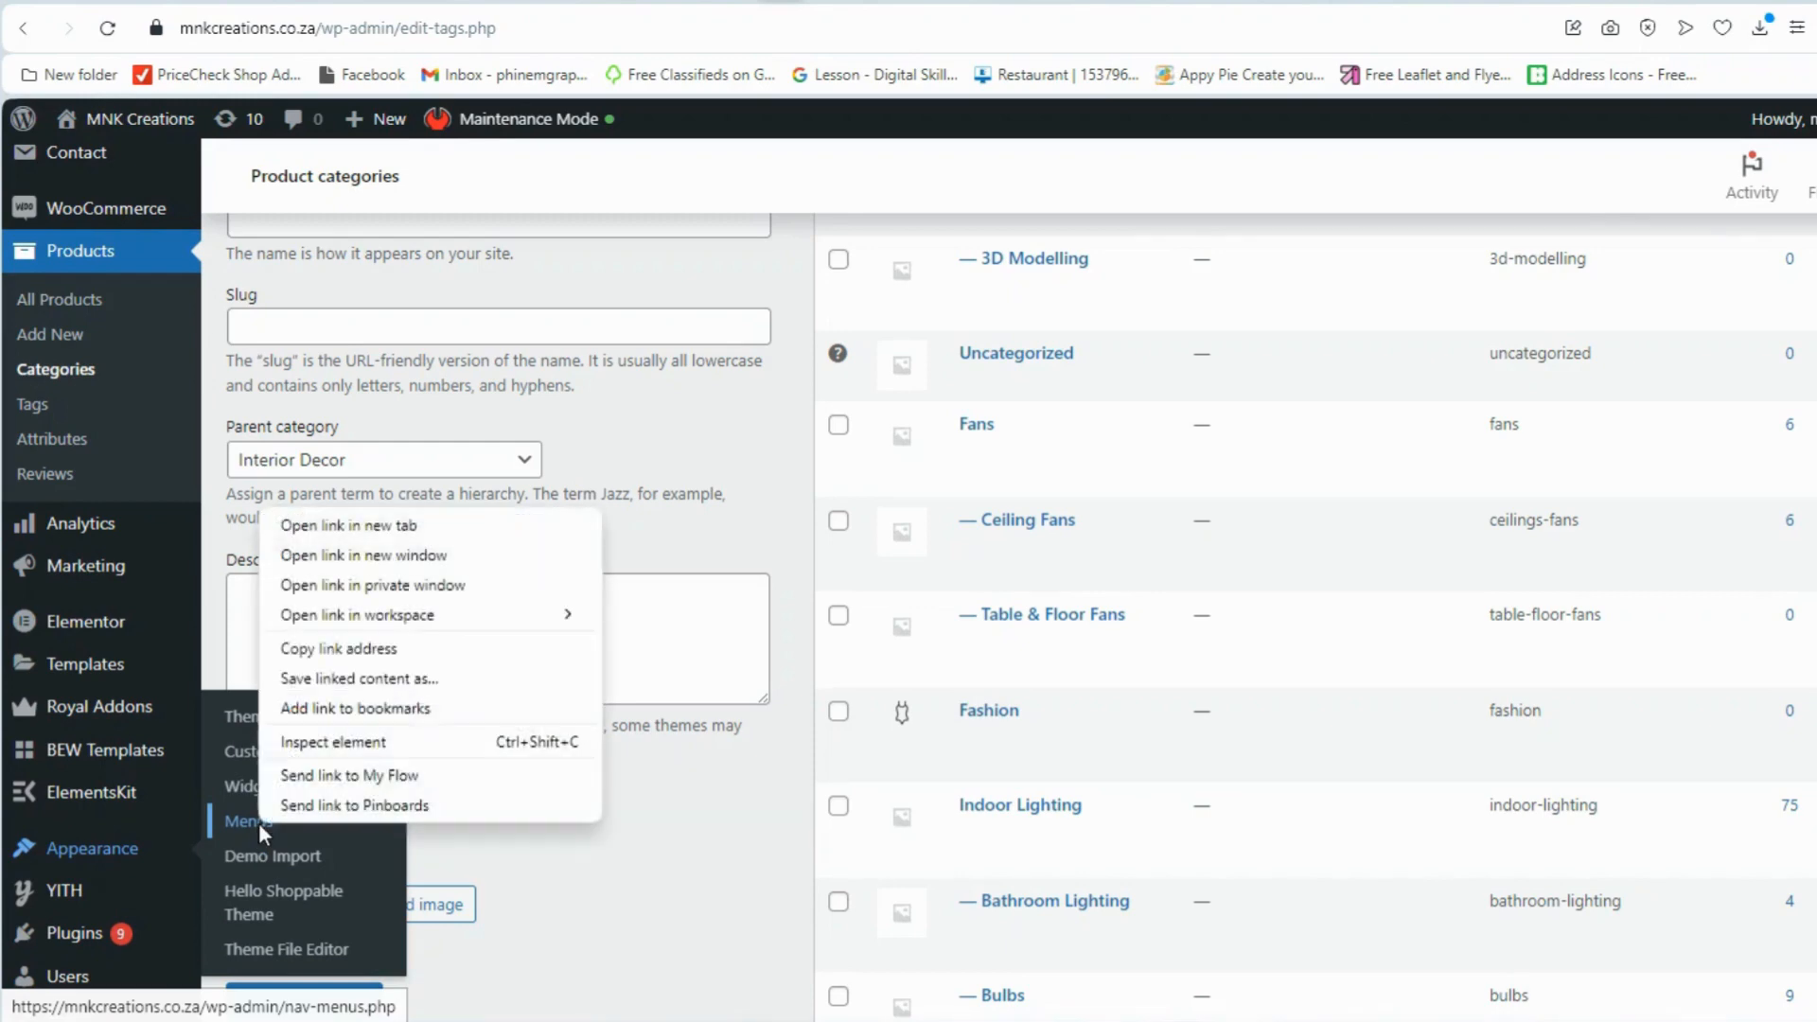
left_click(363, 530)
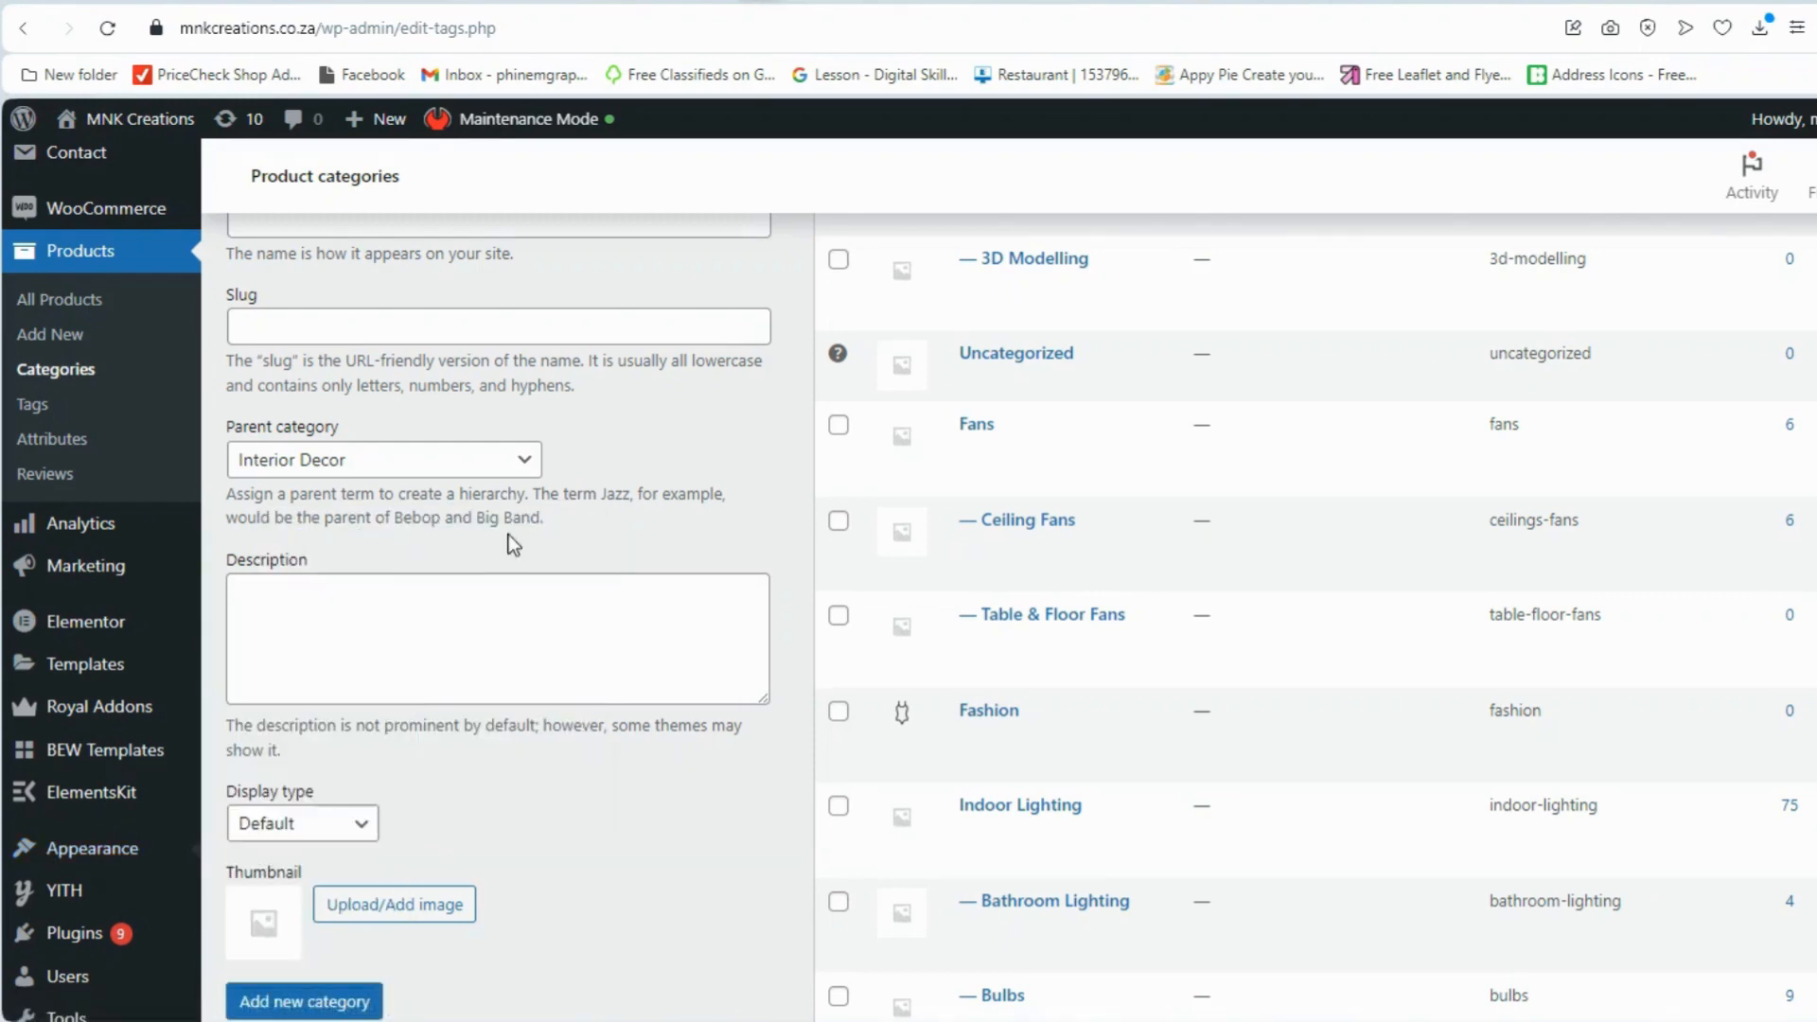
scroll(1079, 355, "up", 3)
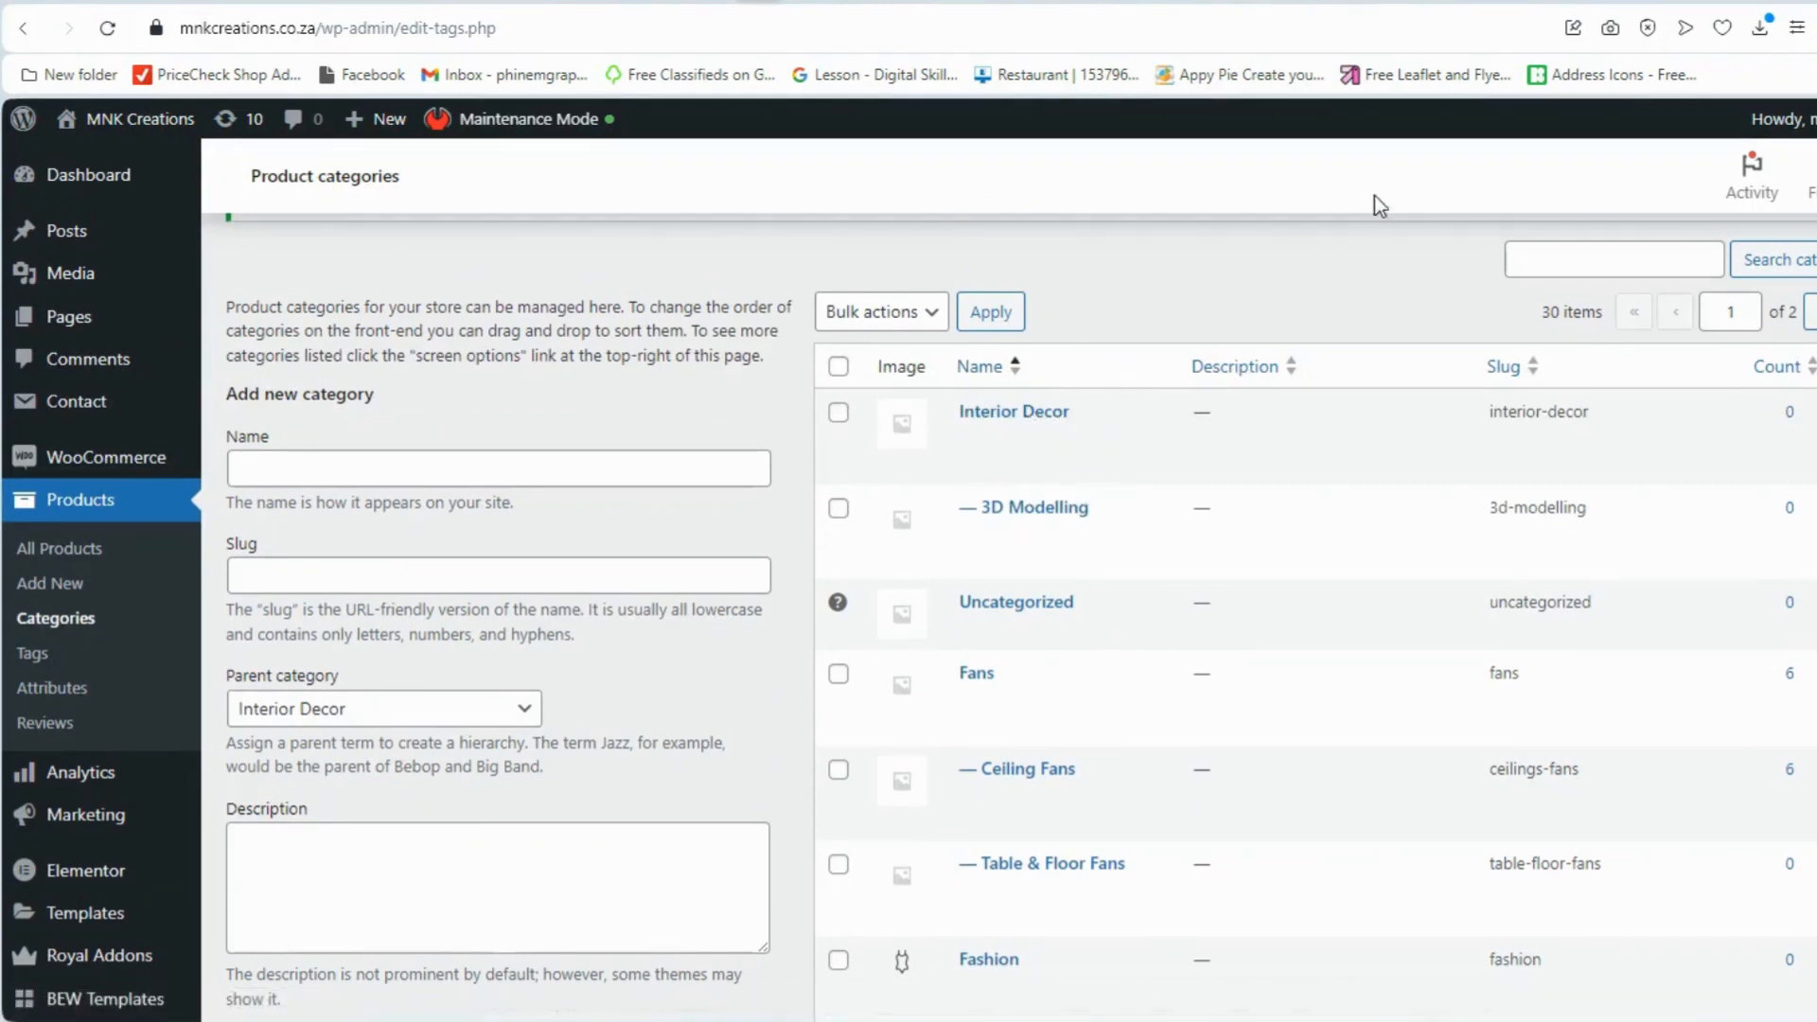
left_click(798, 2)
- Review the Secondary menu's items, settings and display location
scroll(1187, 668, "down", 3)
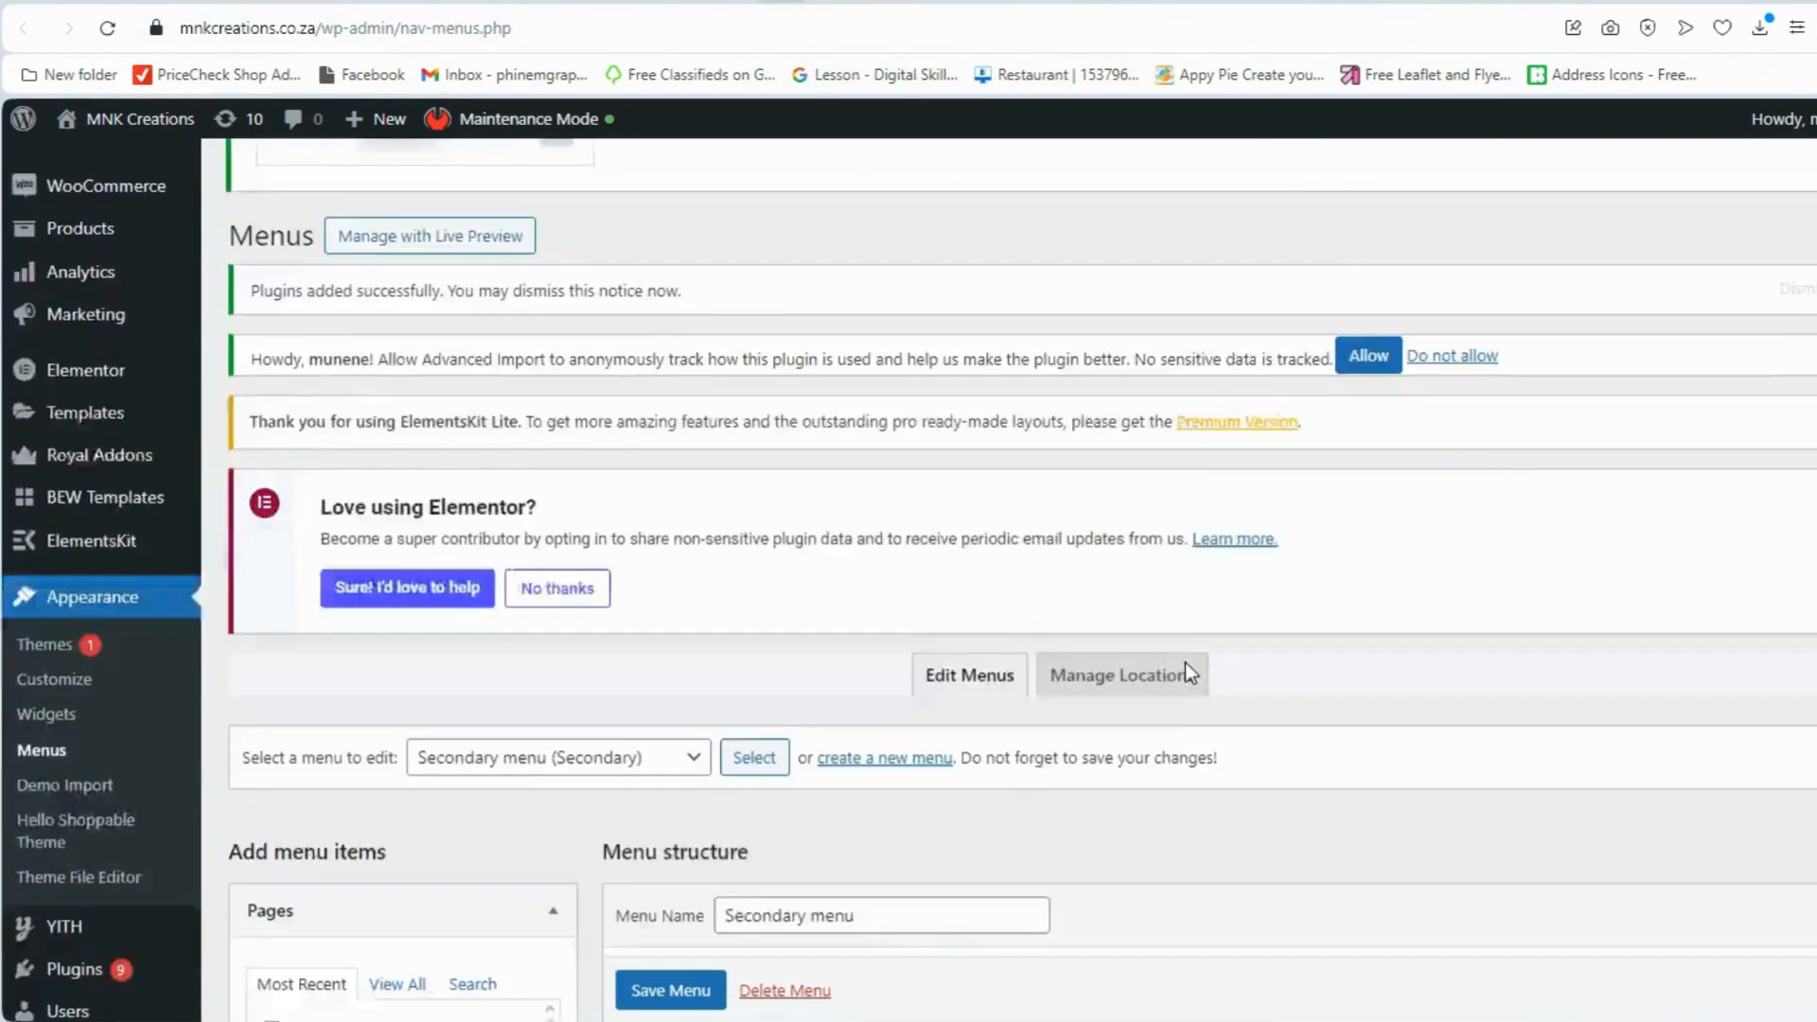
scroll(1187, 662, "down", 5)
scroll(1439, 660, "down", 3)
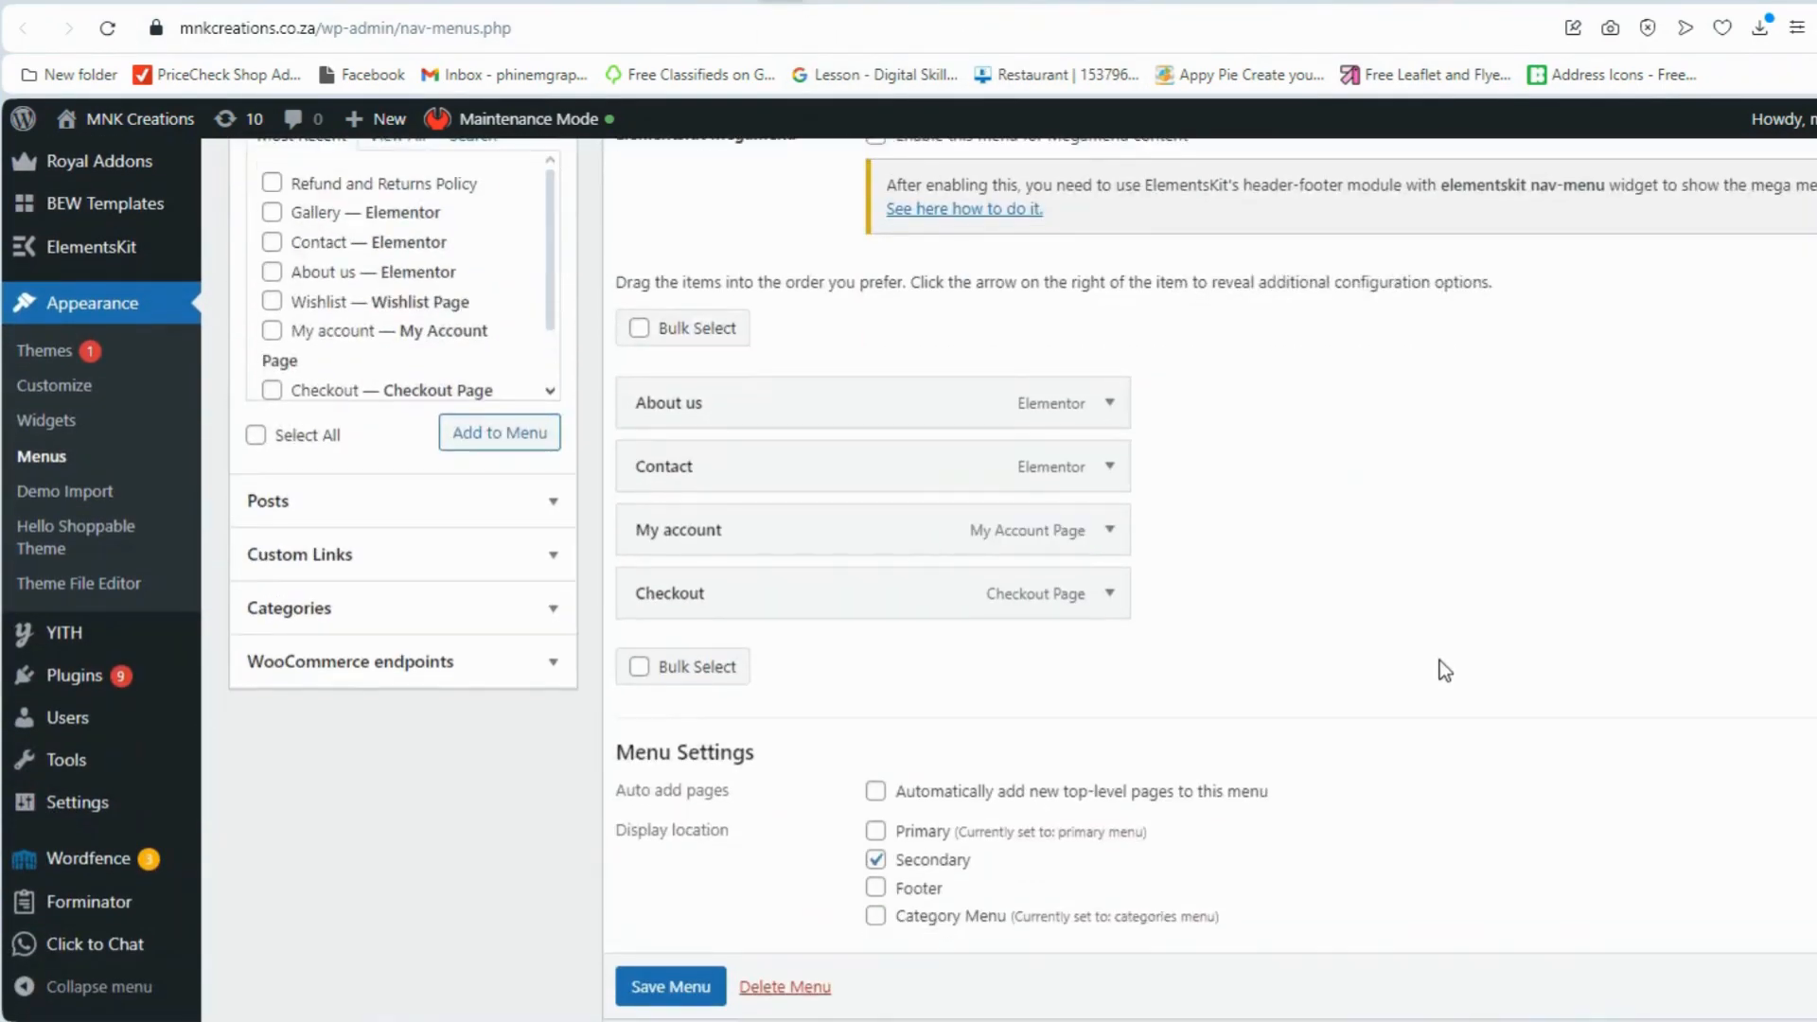
scroll(1389, 627, "up", 4)
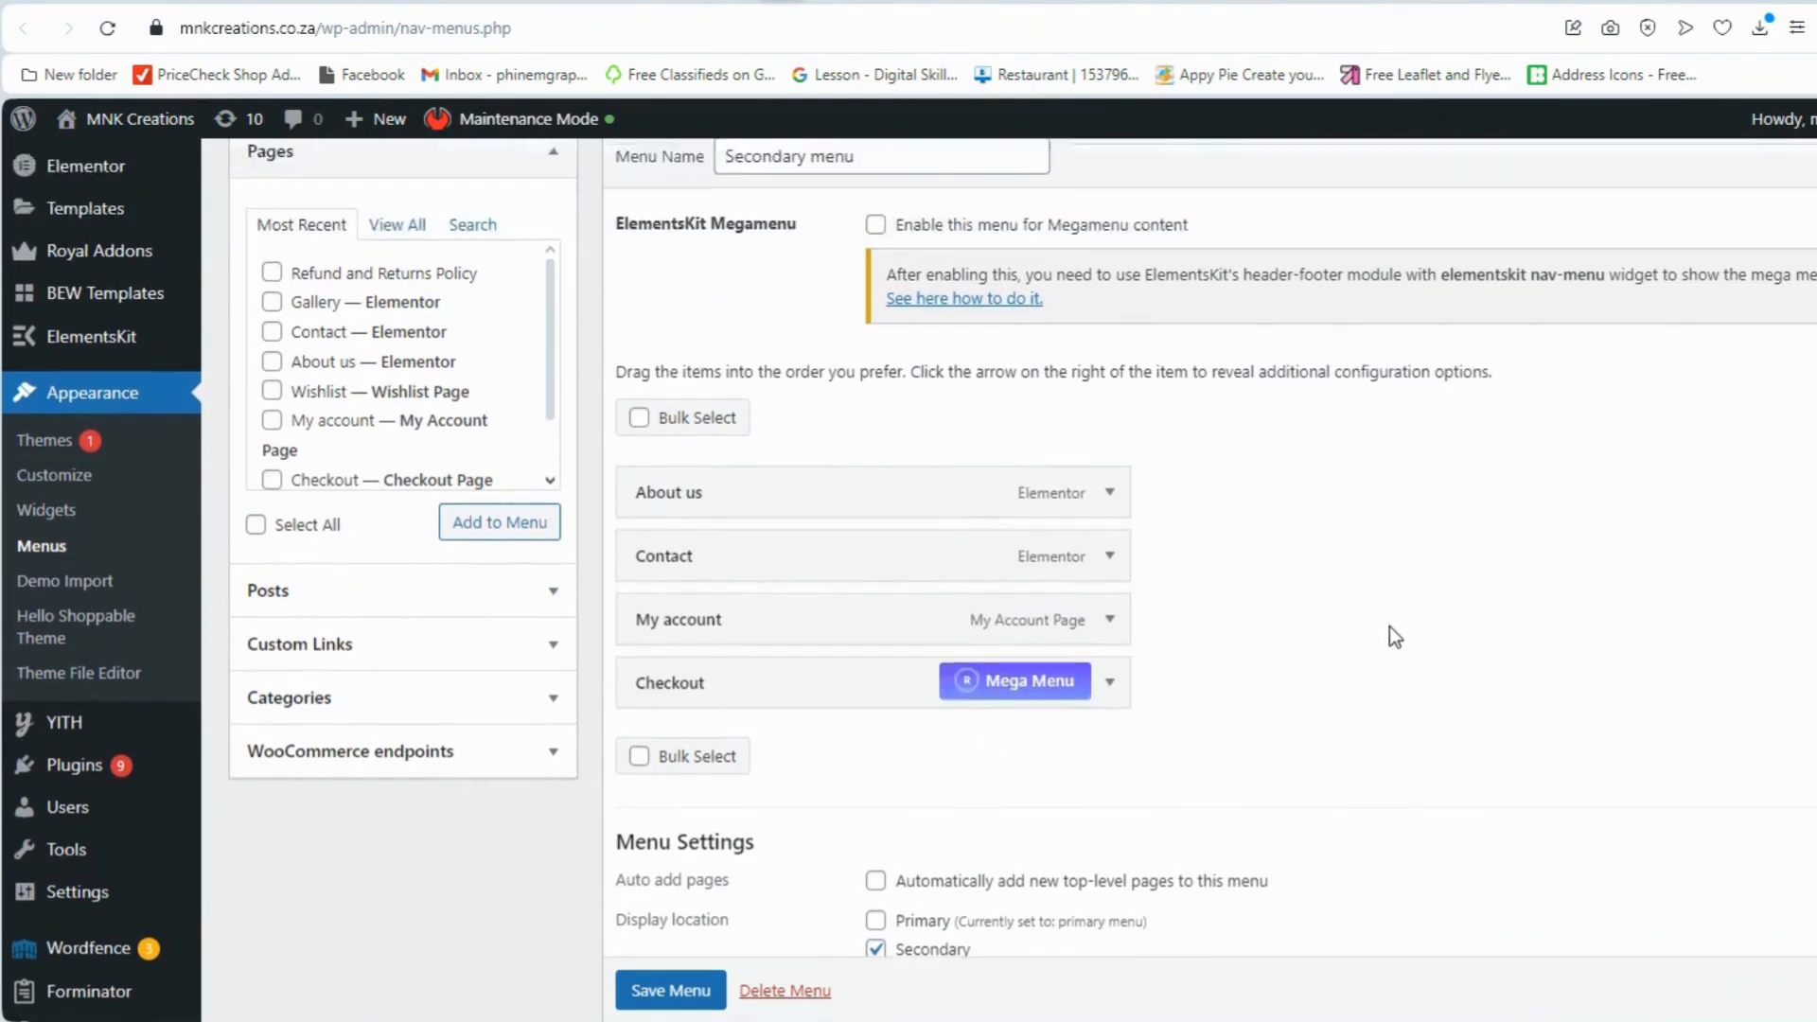
- Load the primary menu for editing and look through its existing items
left_click(693, 293)
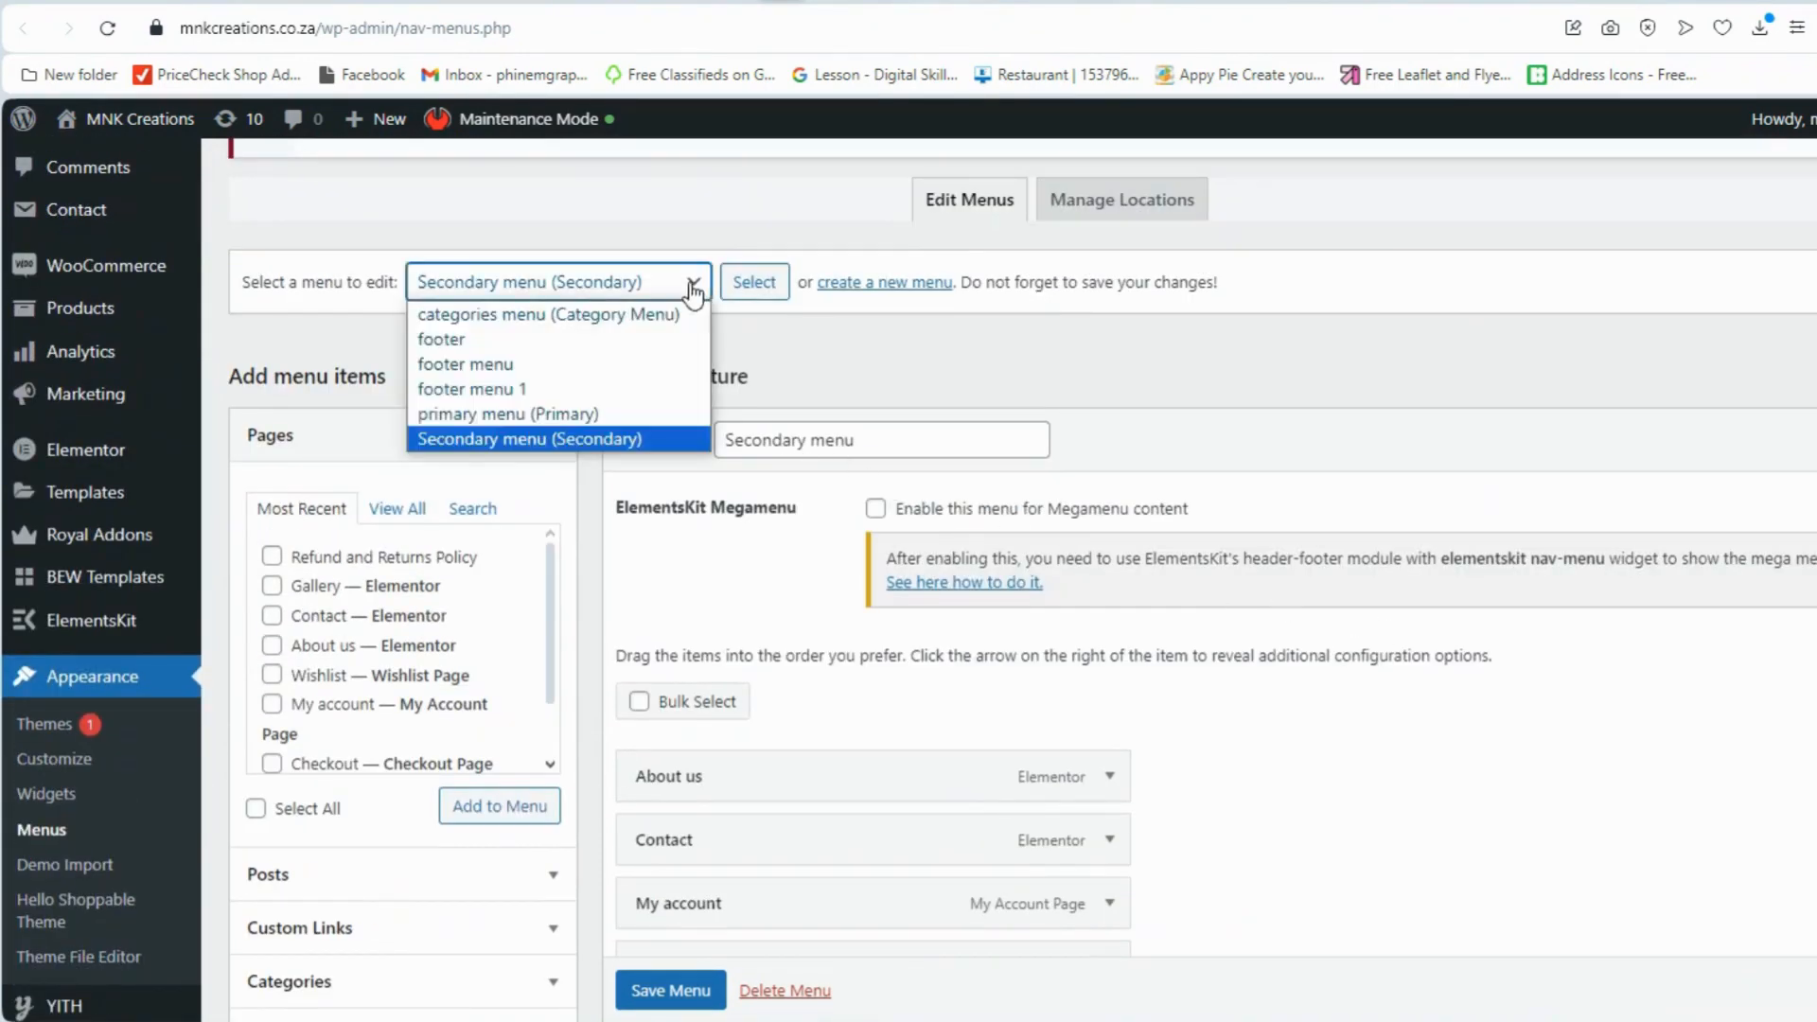
left_click(538, 409)
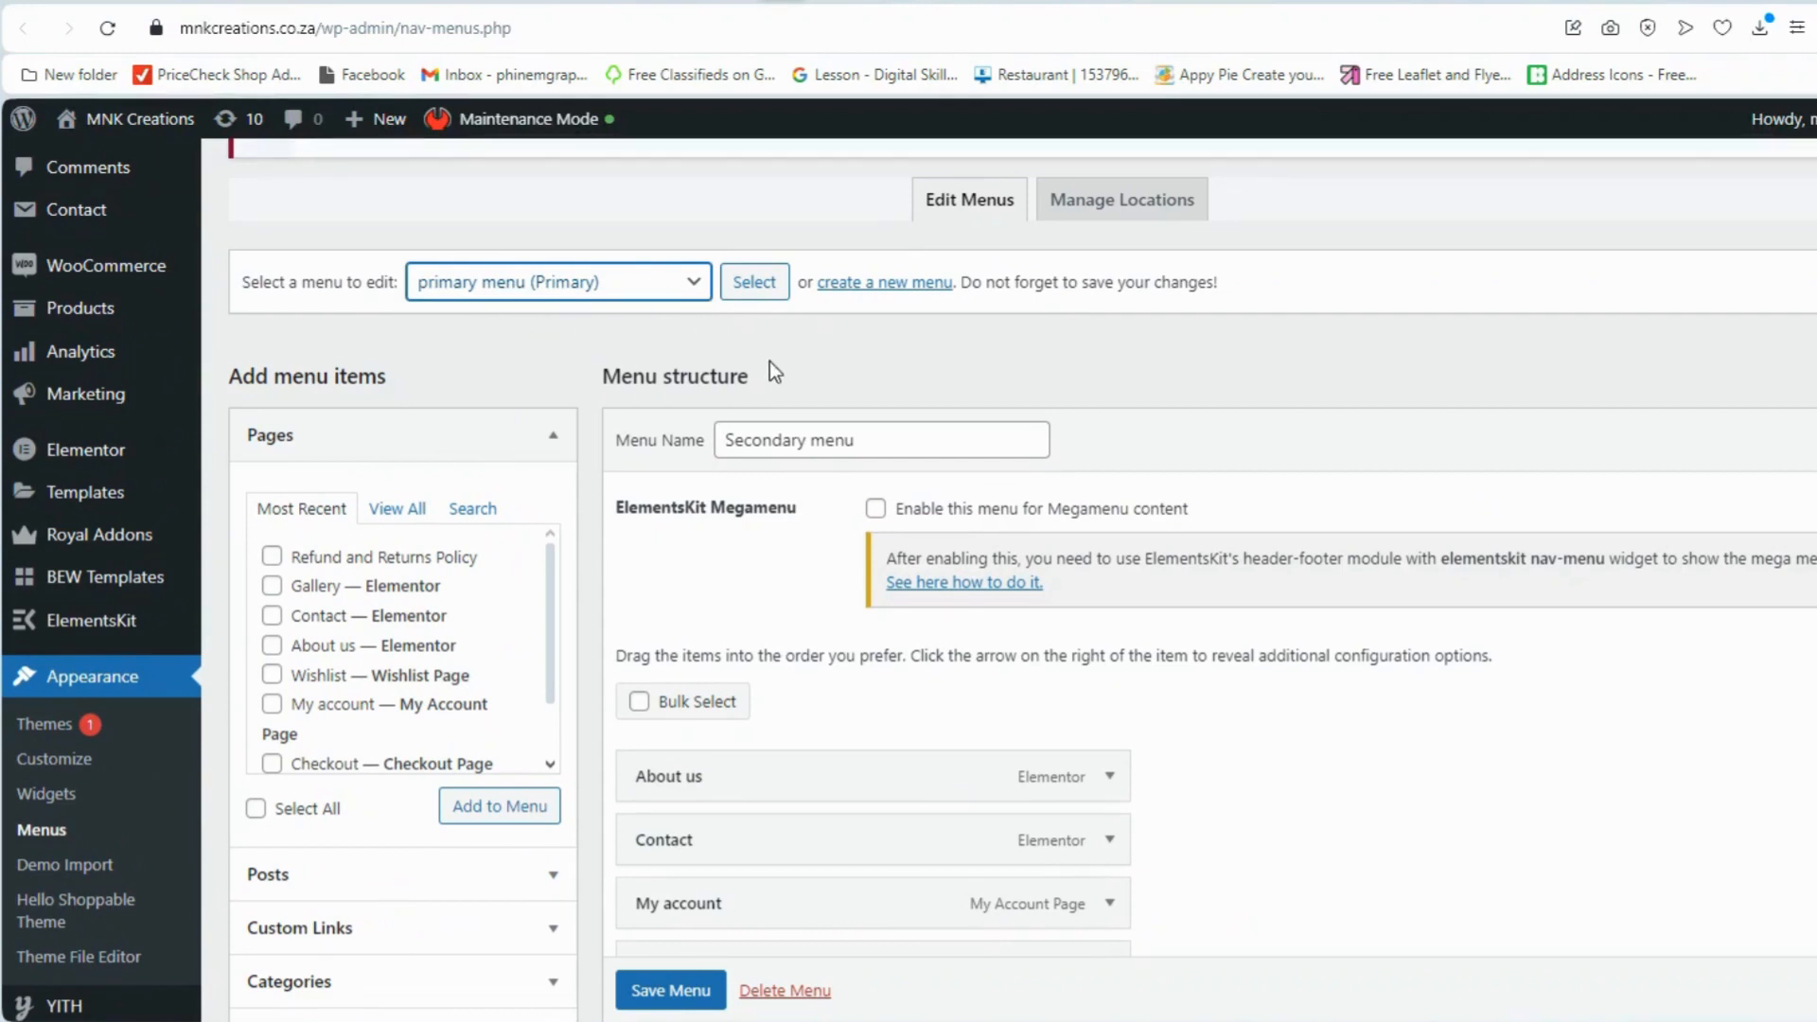
left_click(754, 284)
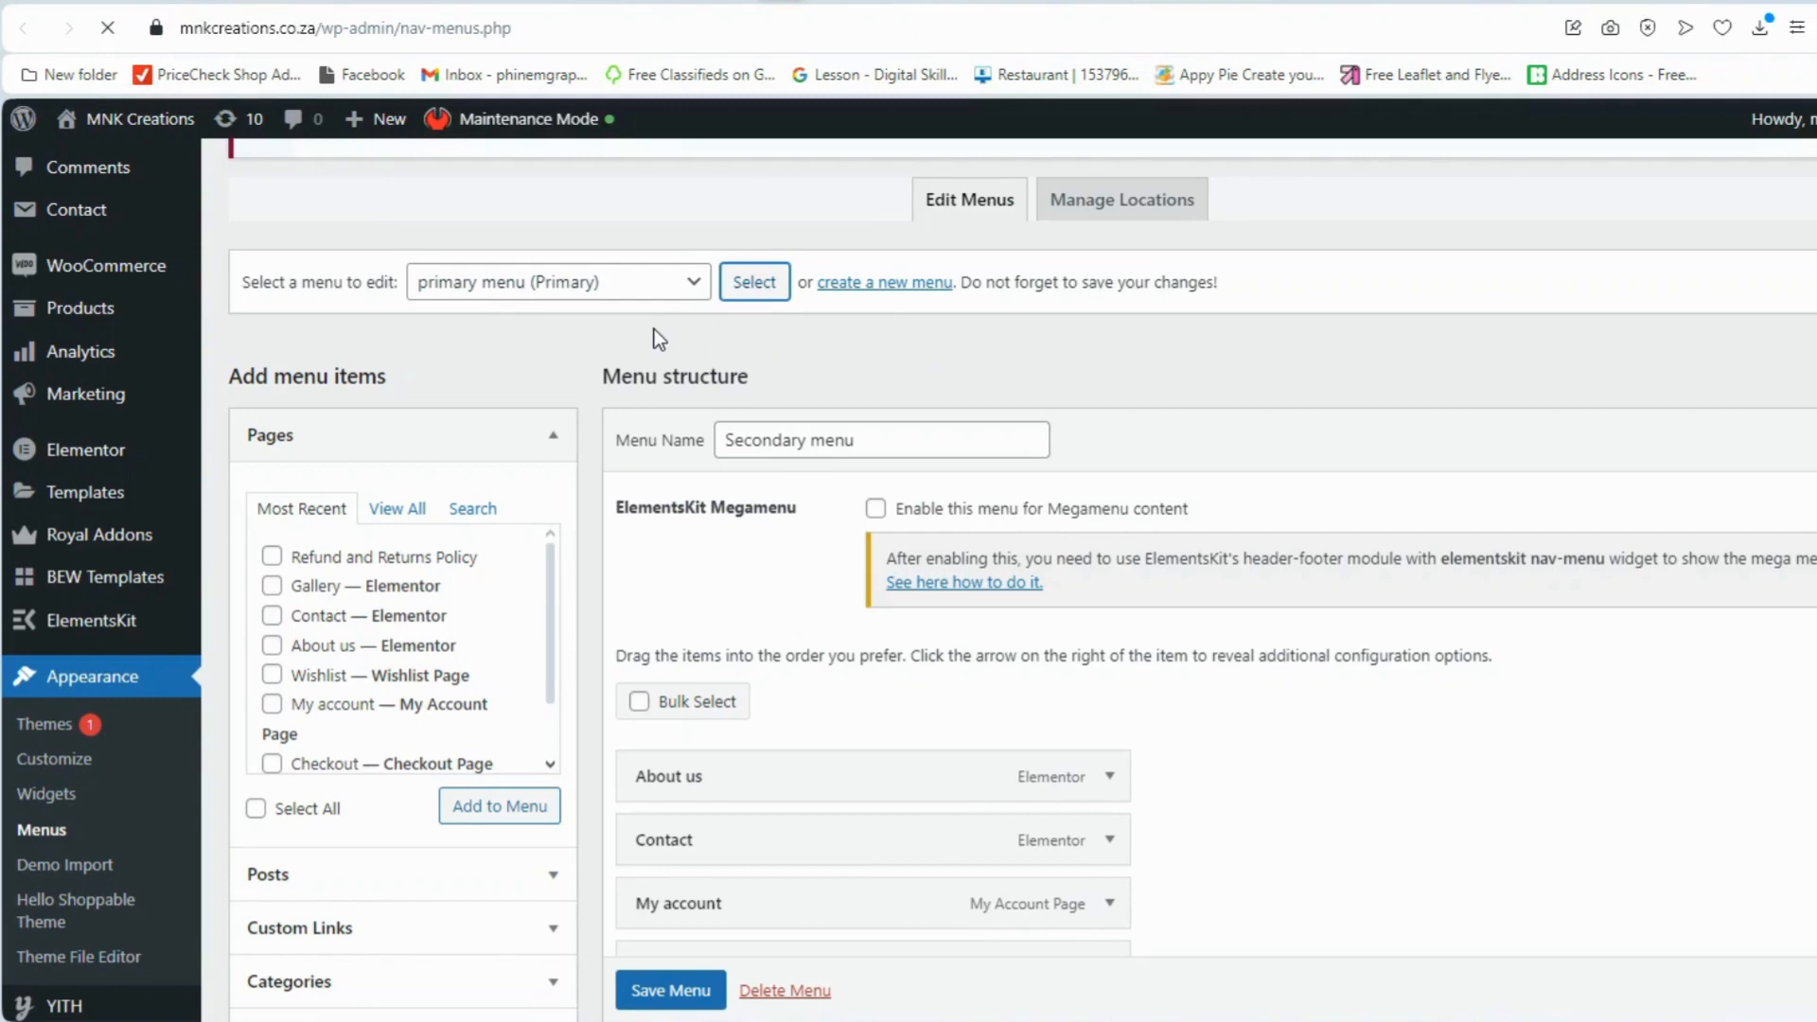
scroll(1610, 826, "down", 6)
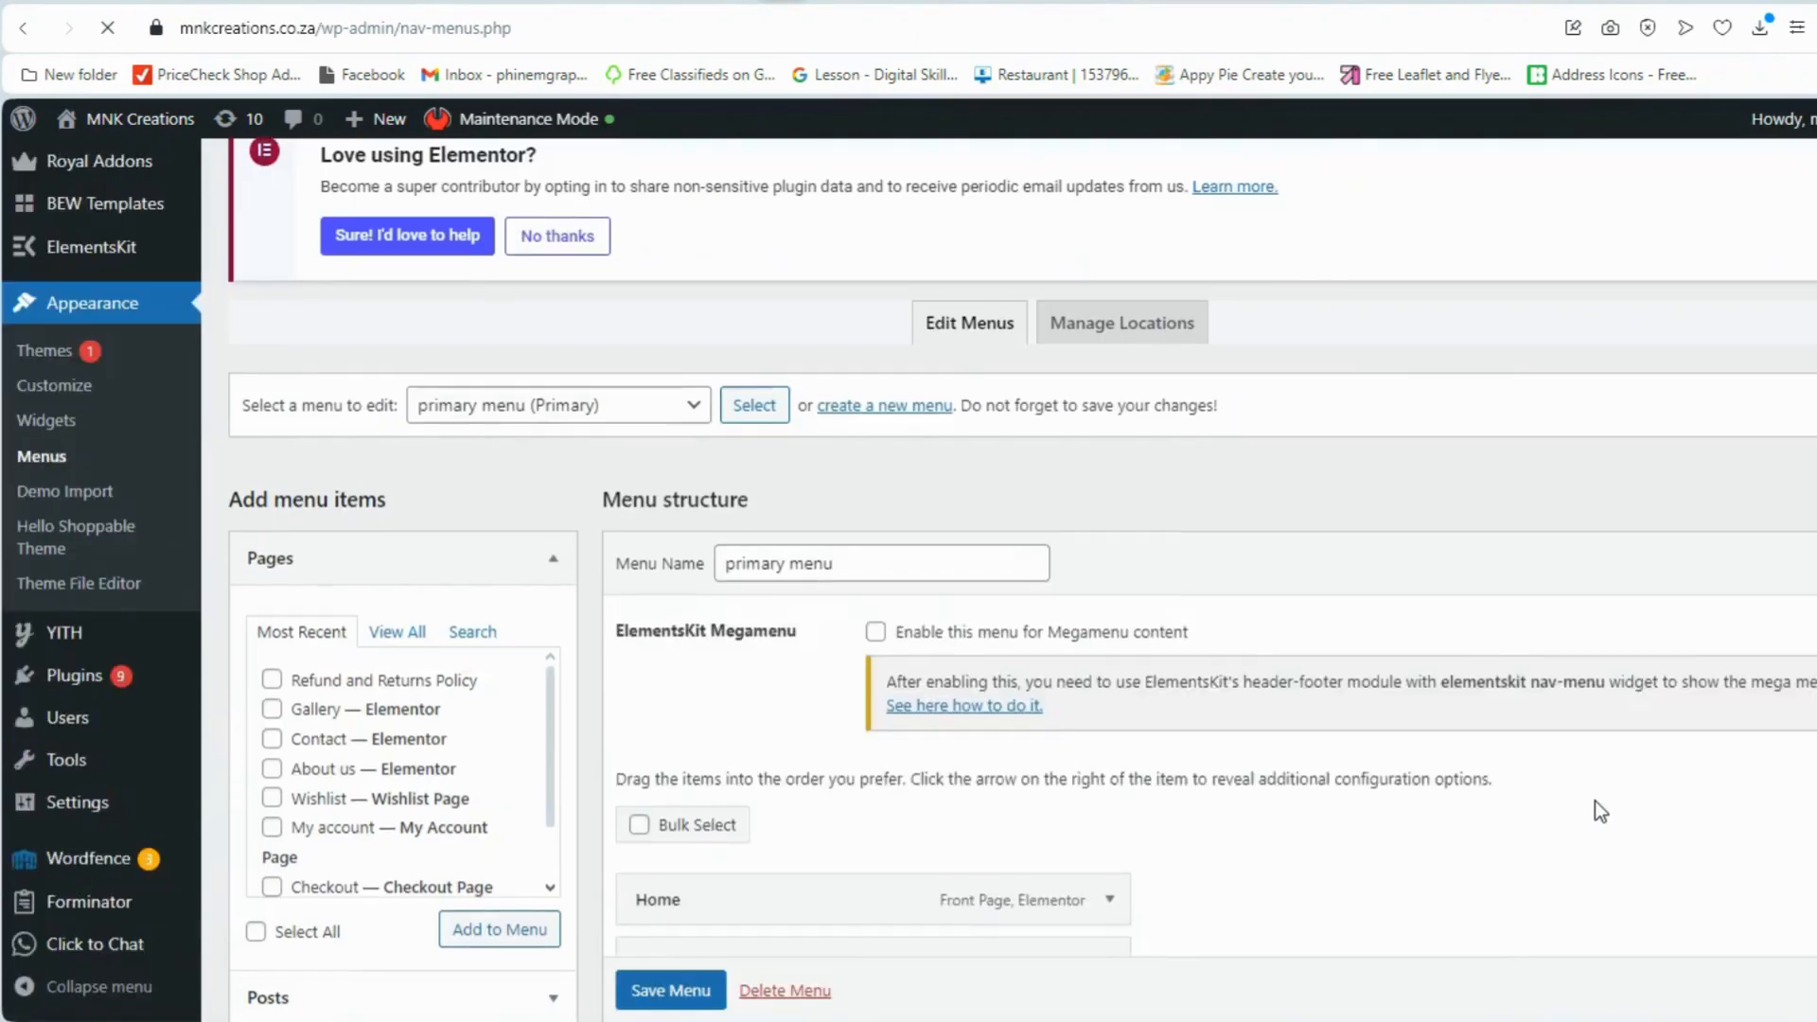
scroll(1595, 802, "down", 8)
scroll(1595, 792, "up", 4)
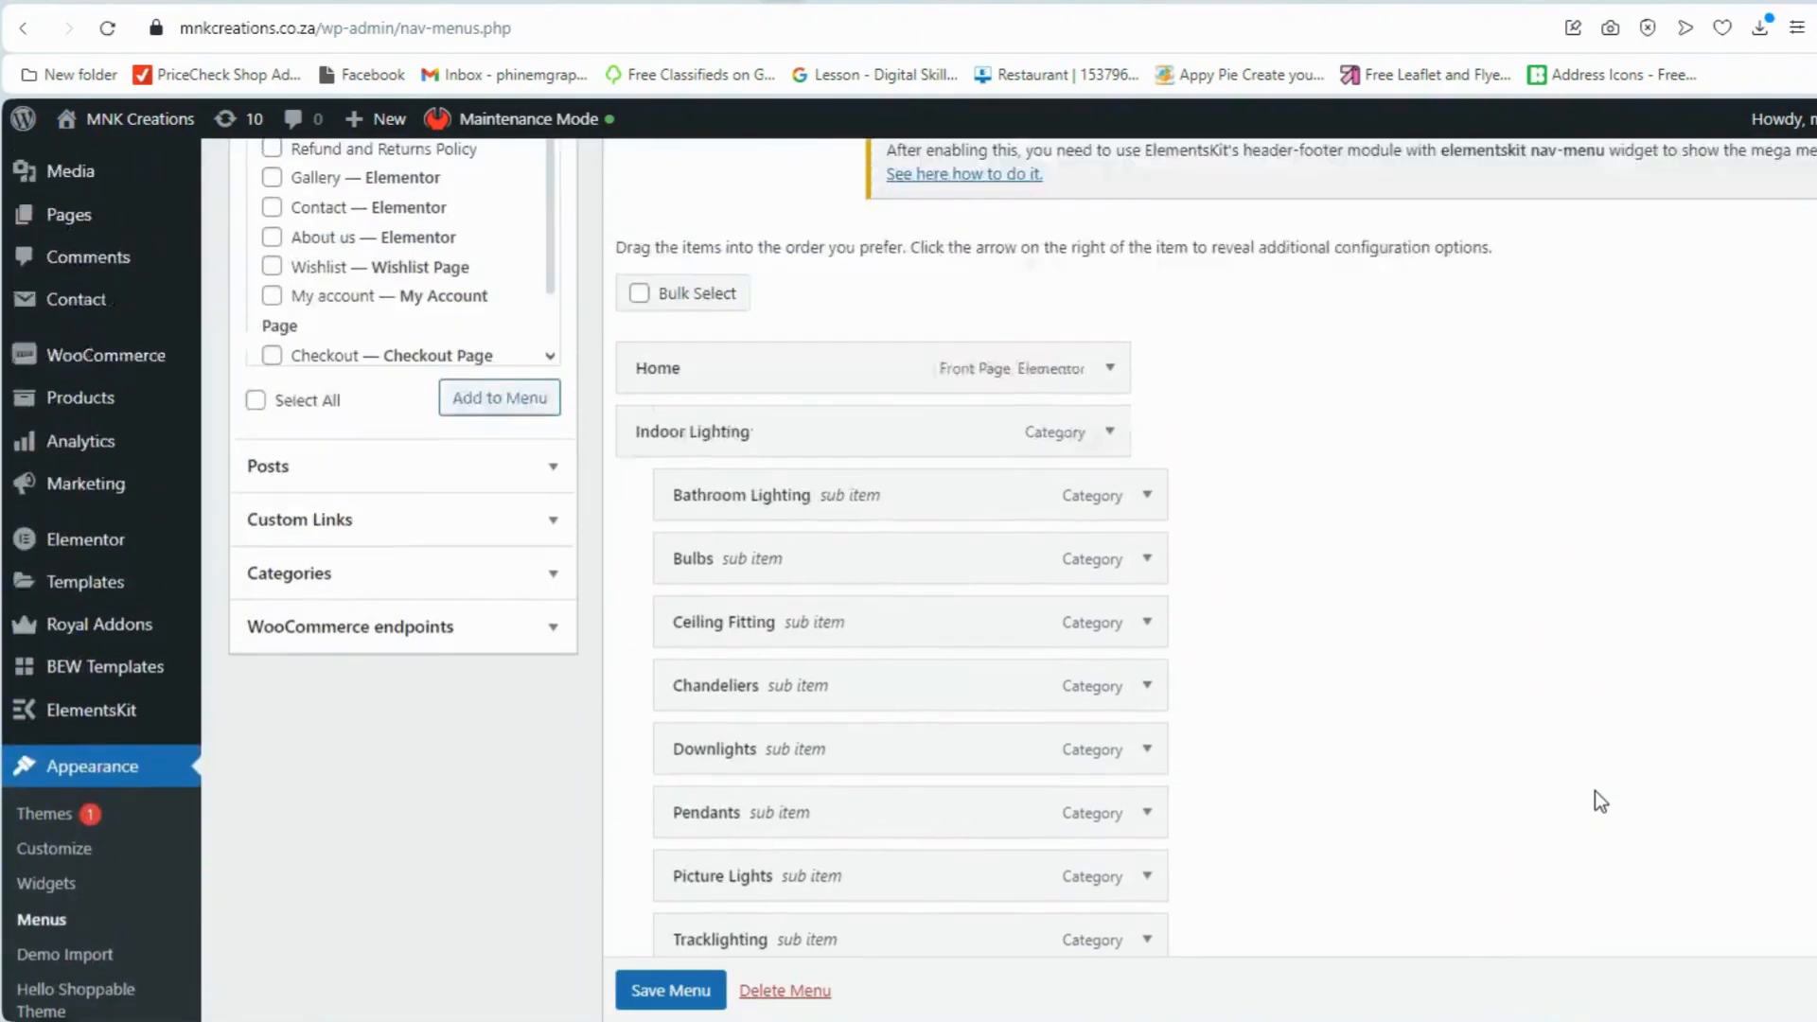
scroll(1594, 792, "up", 1)
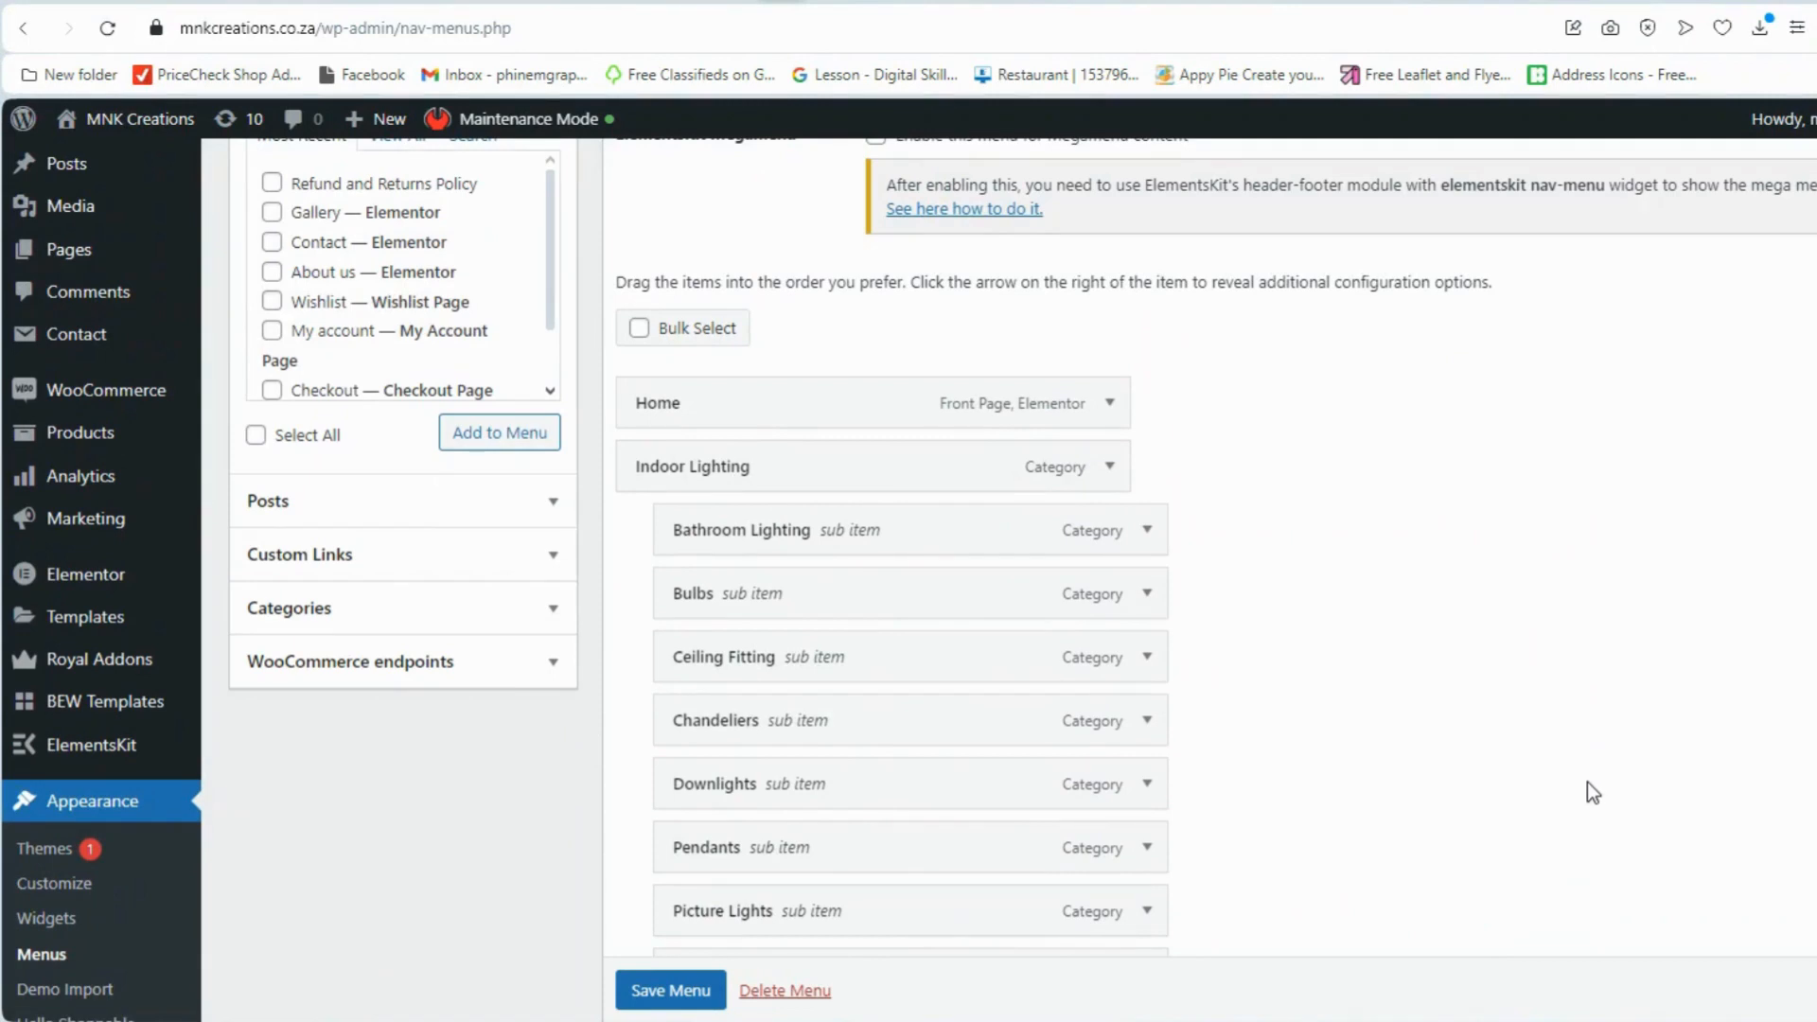
- Check what the Custom Links and Categories sections offer for adding items to the primary menu
left_click(379, 558)
scroll(486, 596, "up", 3)
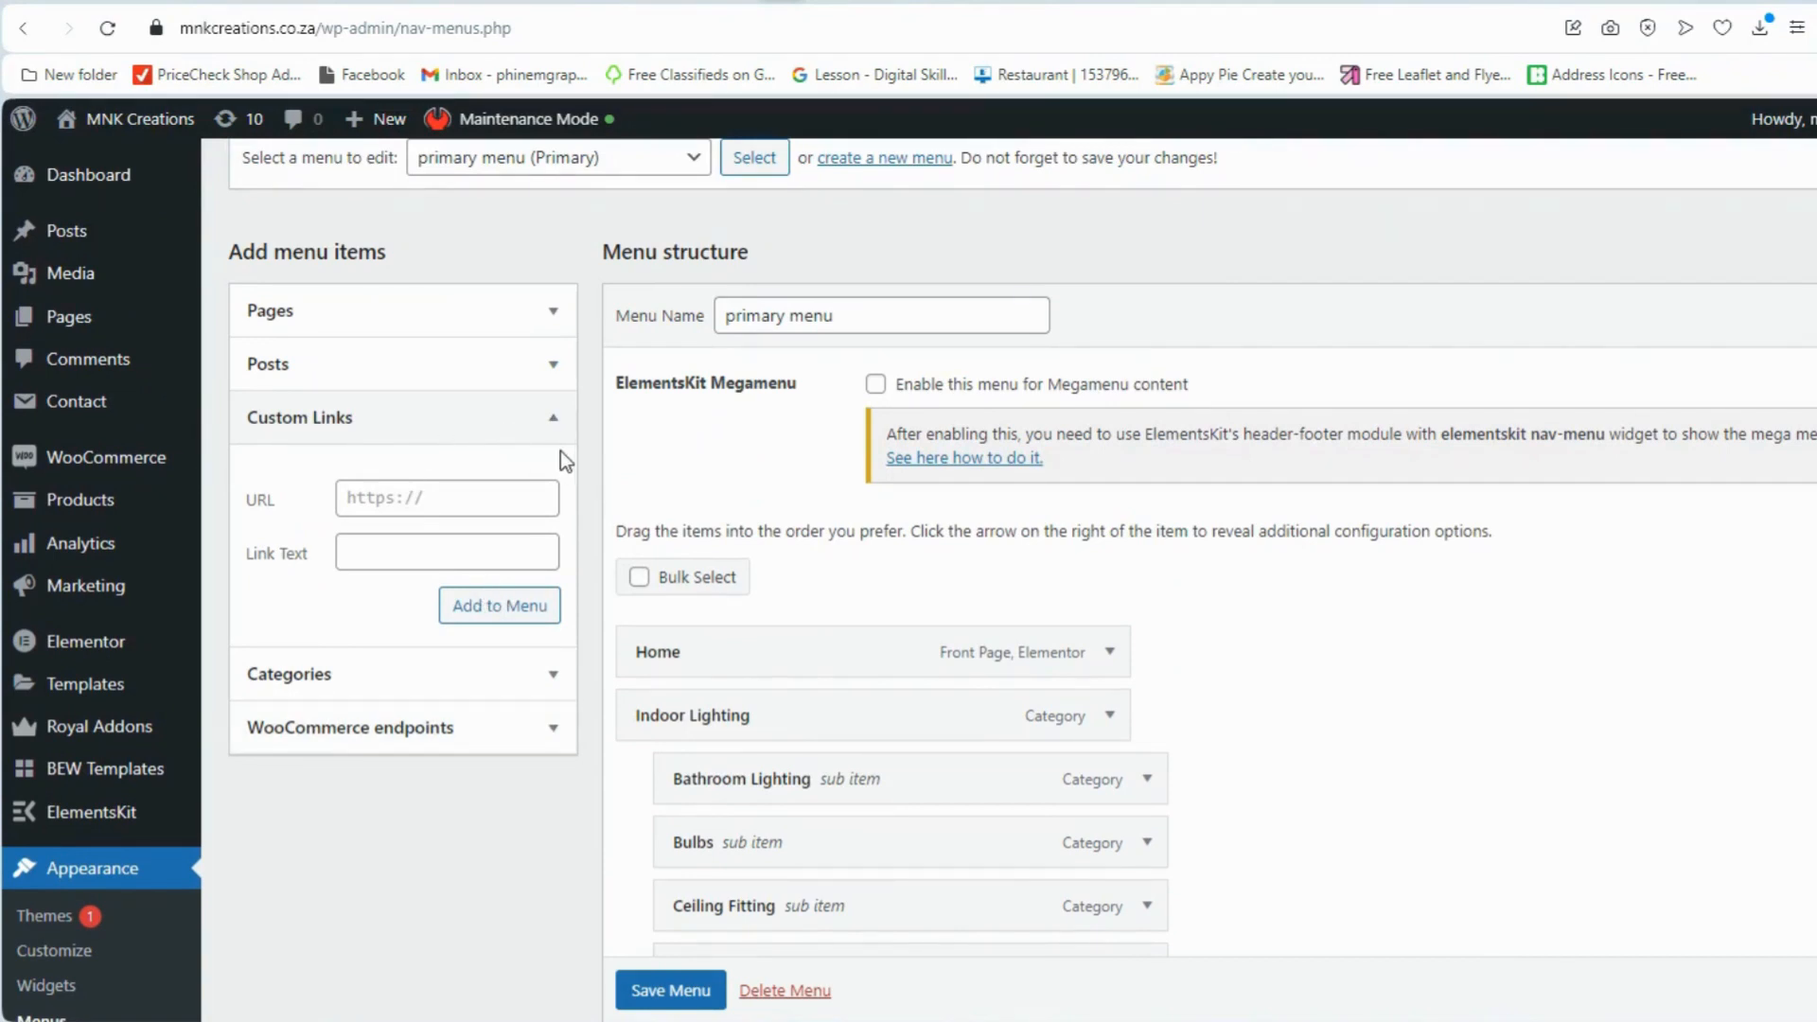
left_click(499, 417)
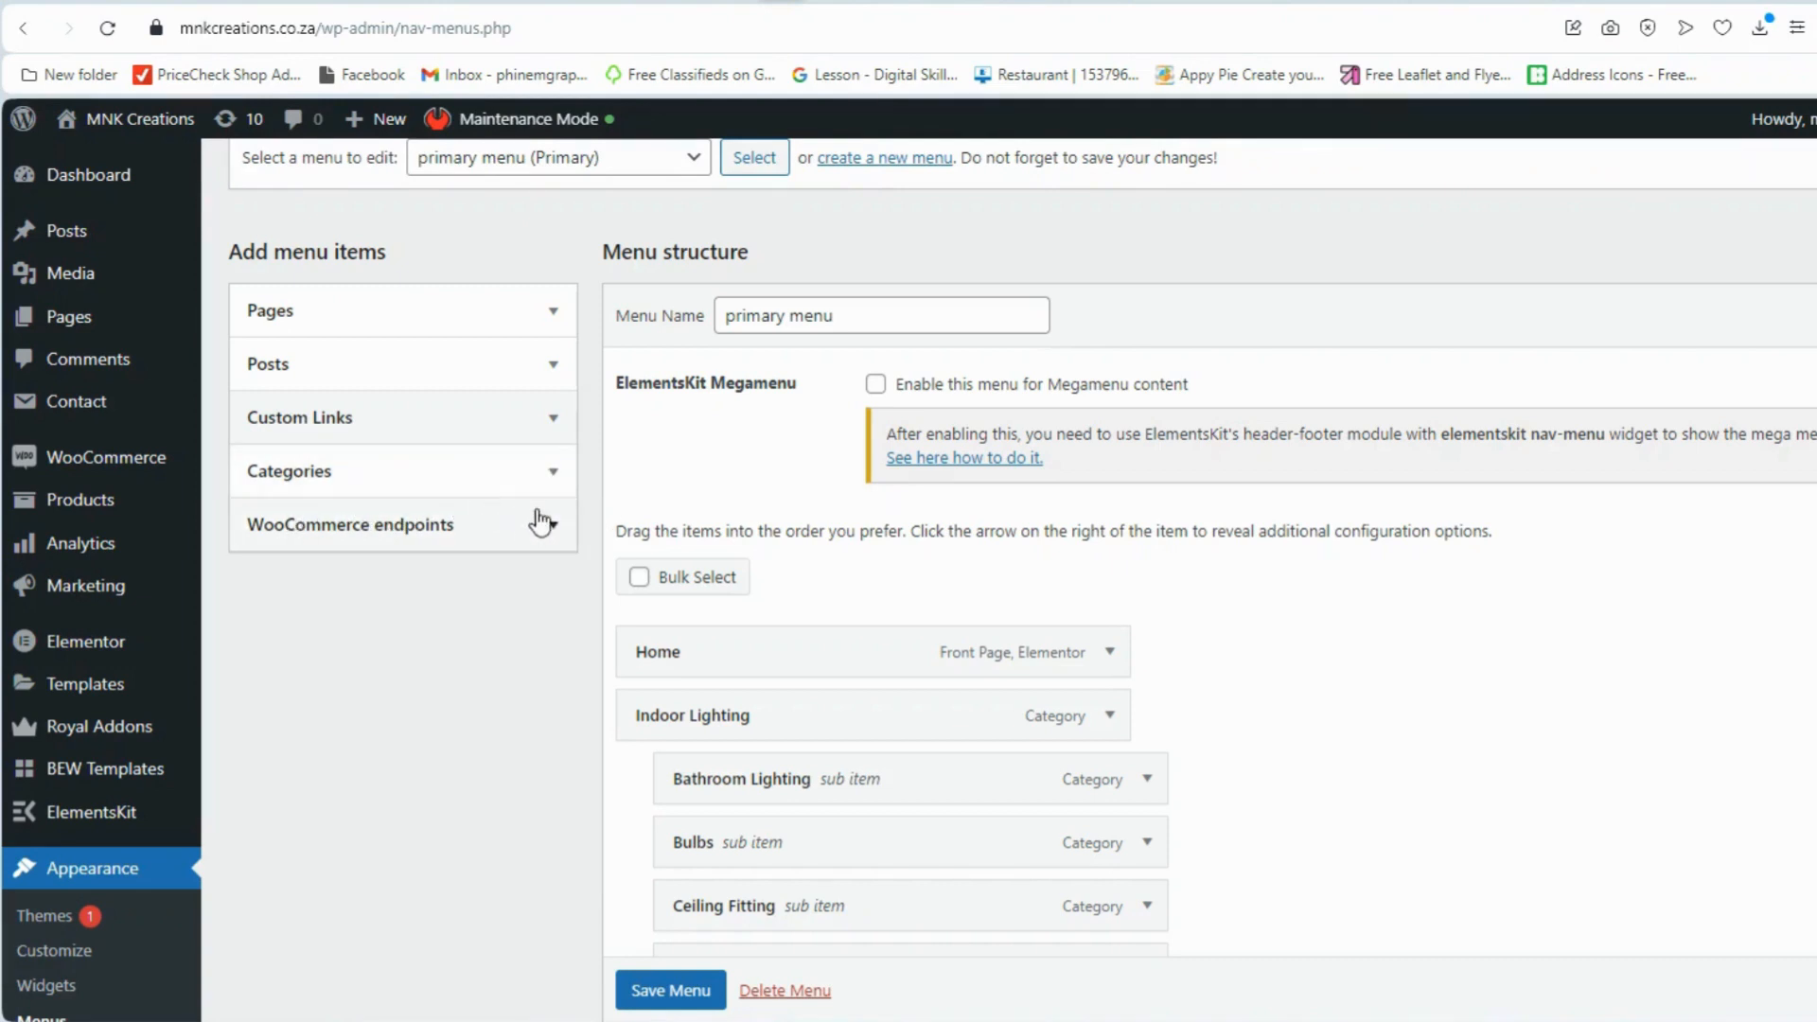
left_click(546, 480)
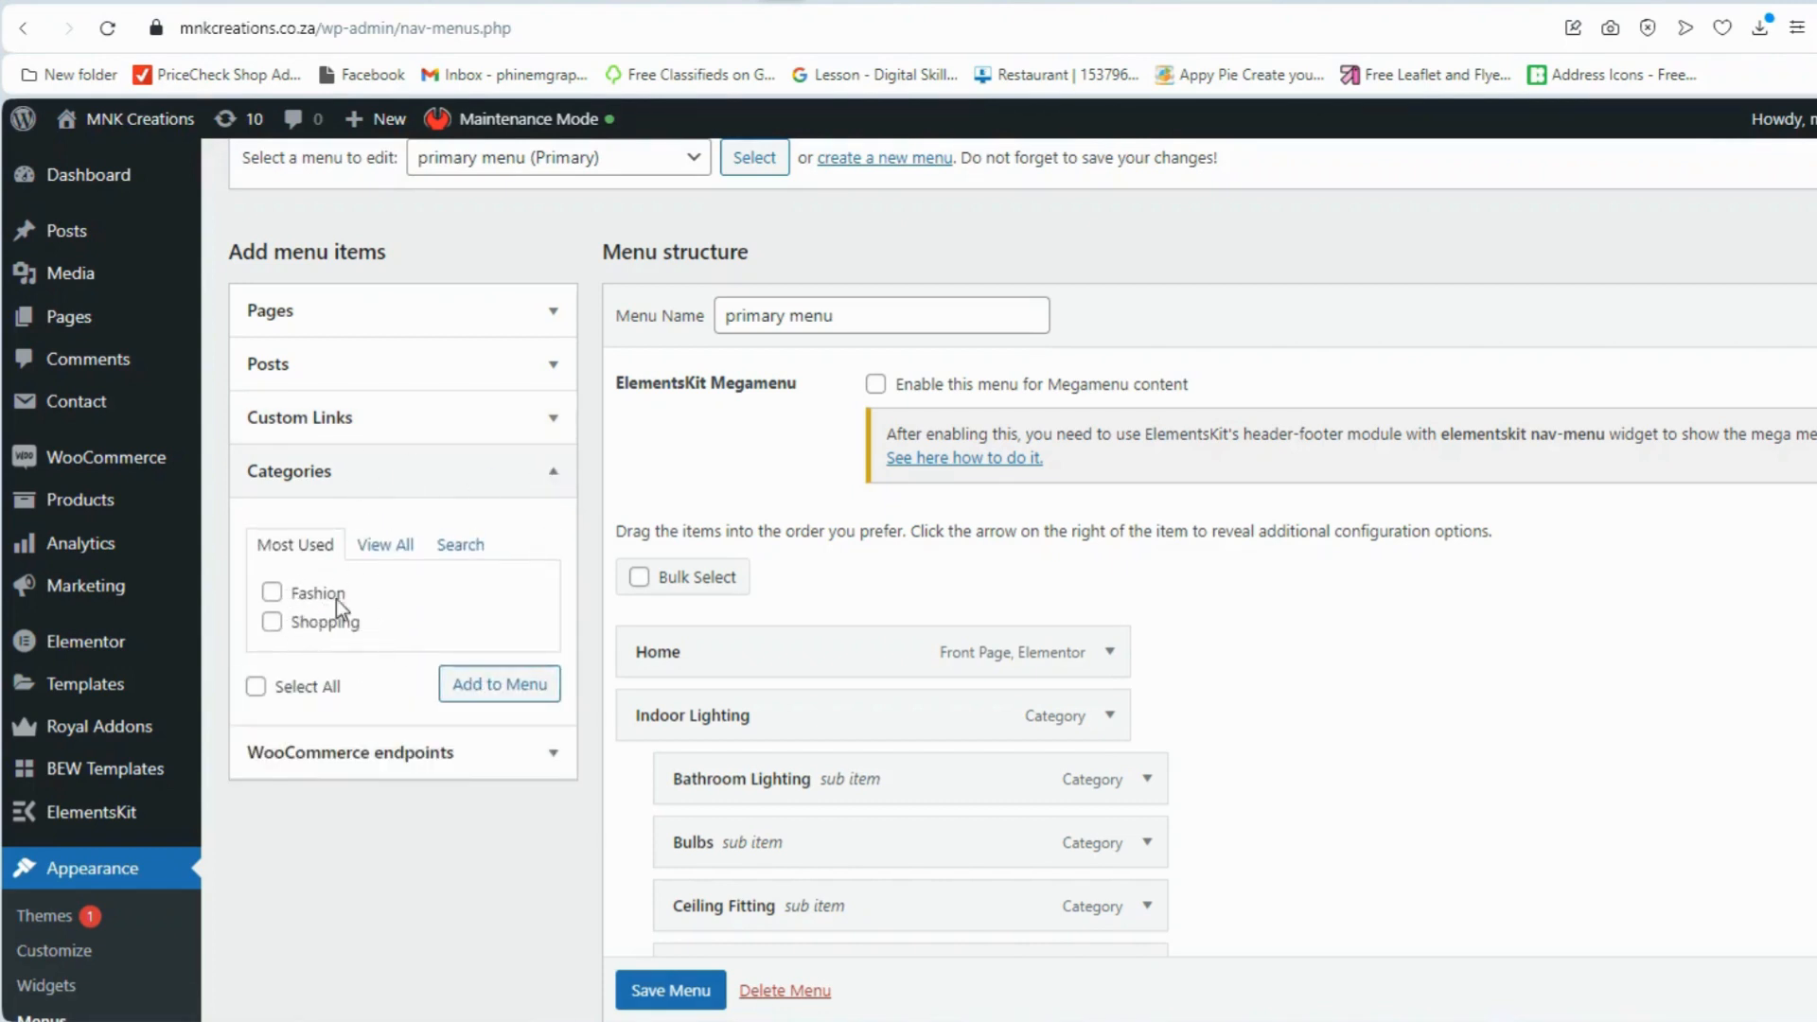
left_click(543, 478)
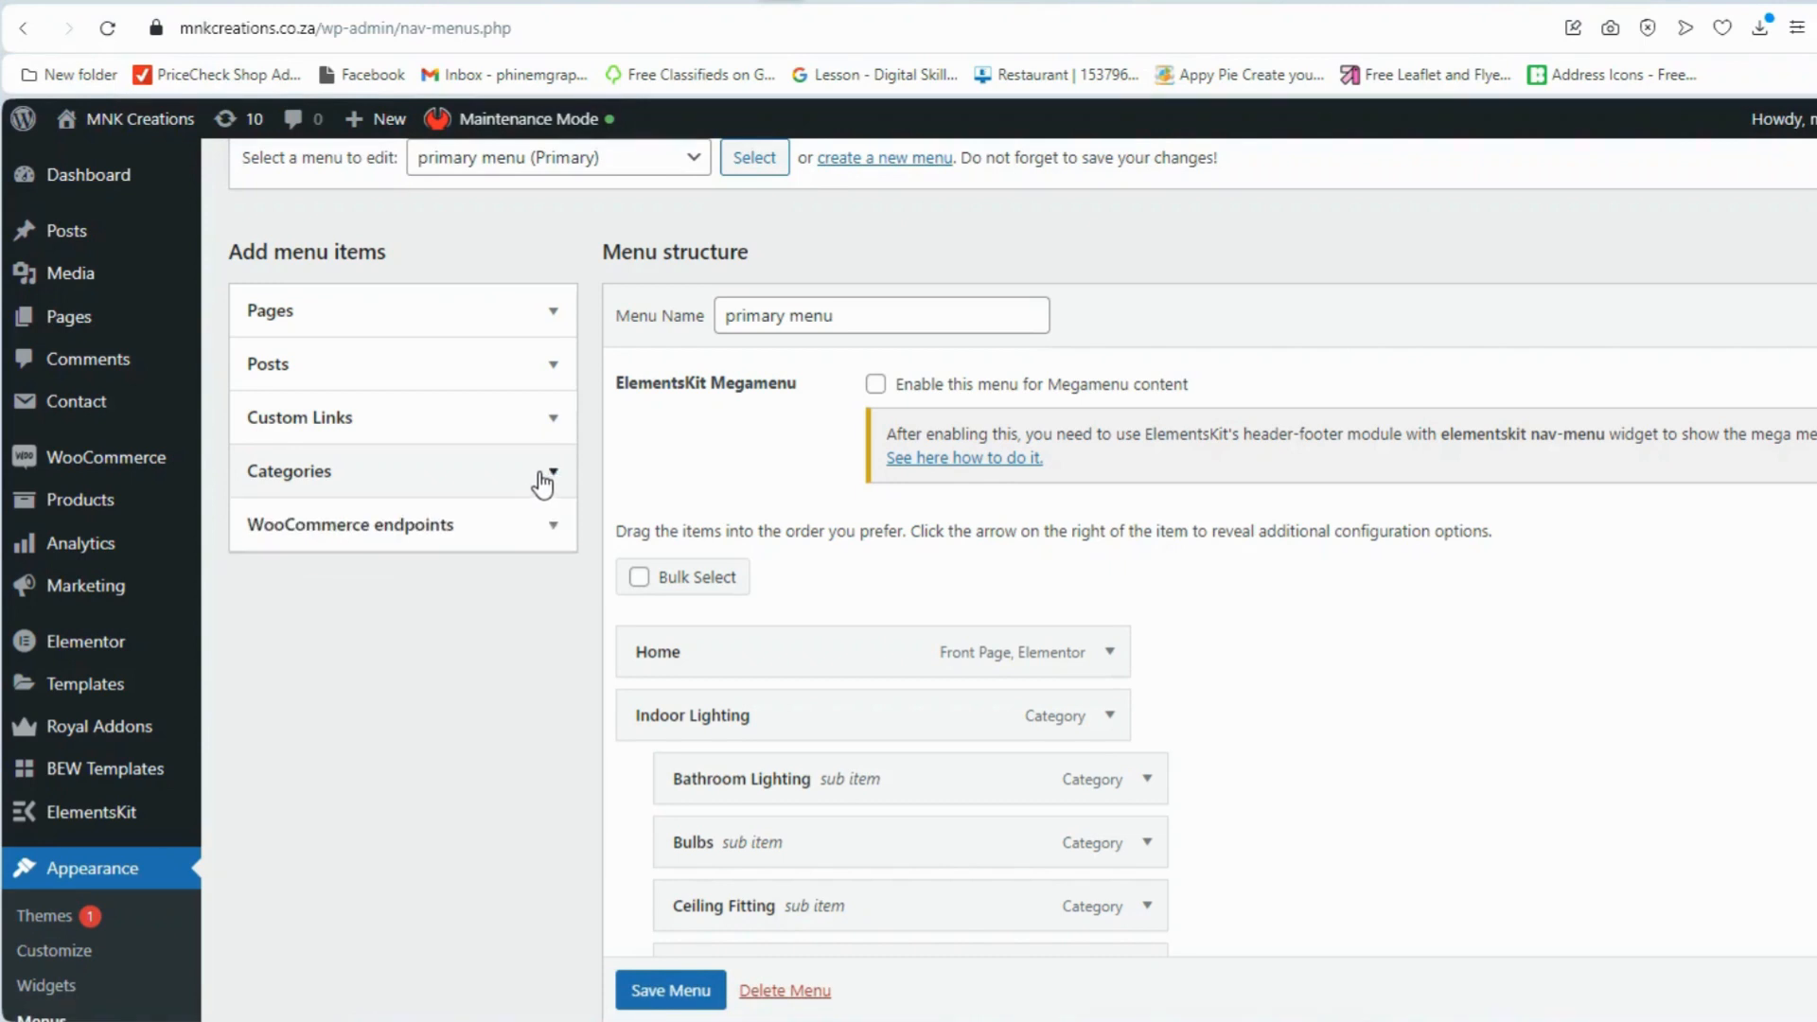
- Copy the Interior Decor category's view link from the product categories list and paste it as the URL of a custom menu link
left_click(505, 435)
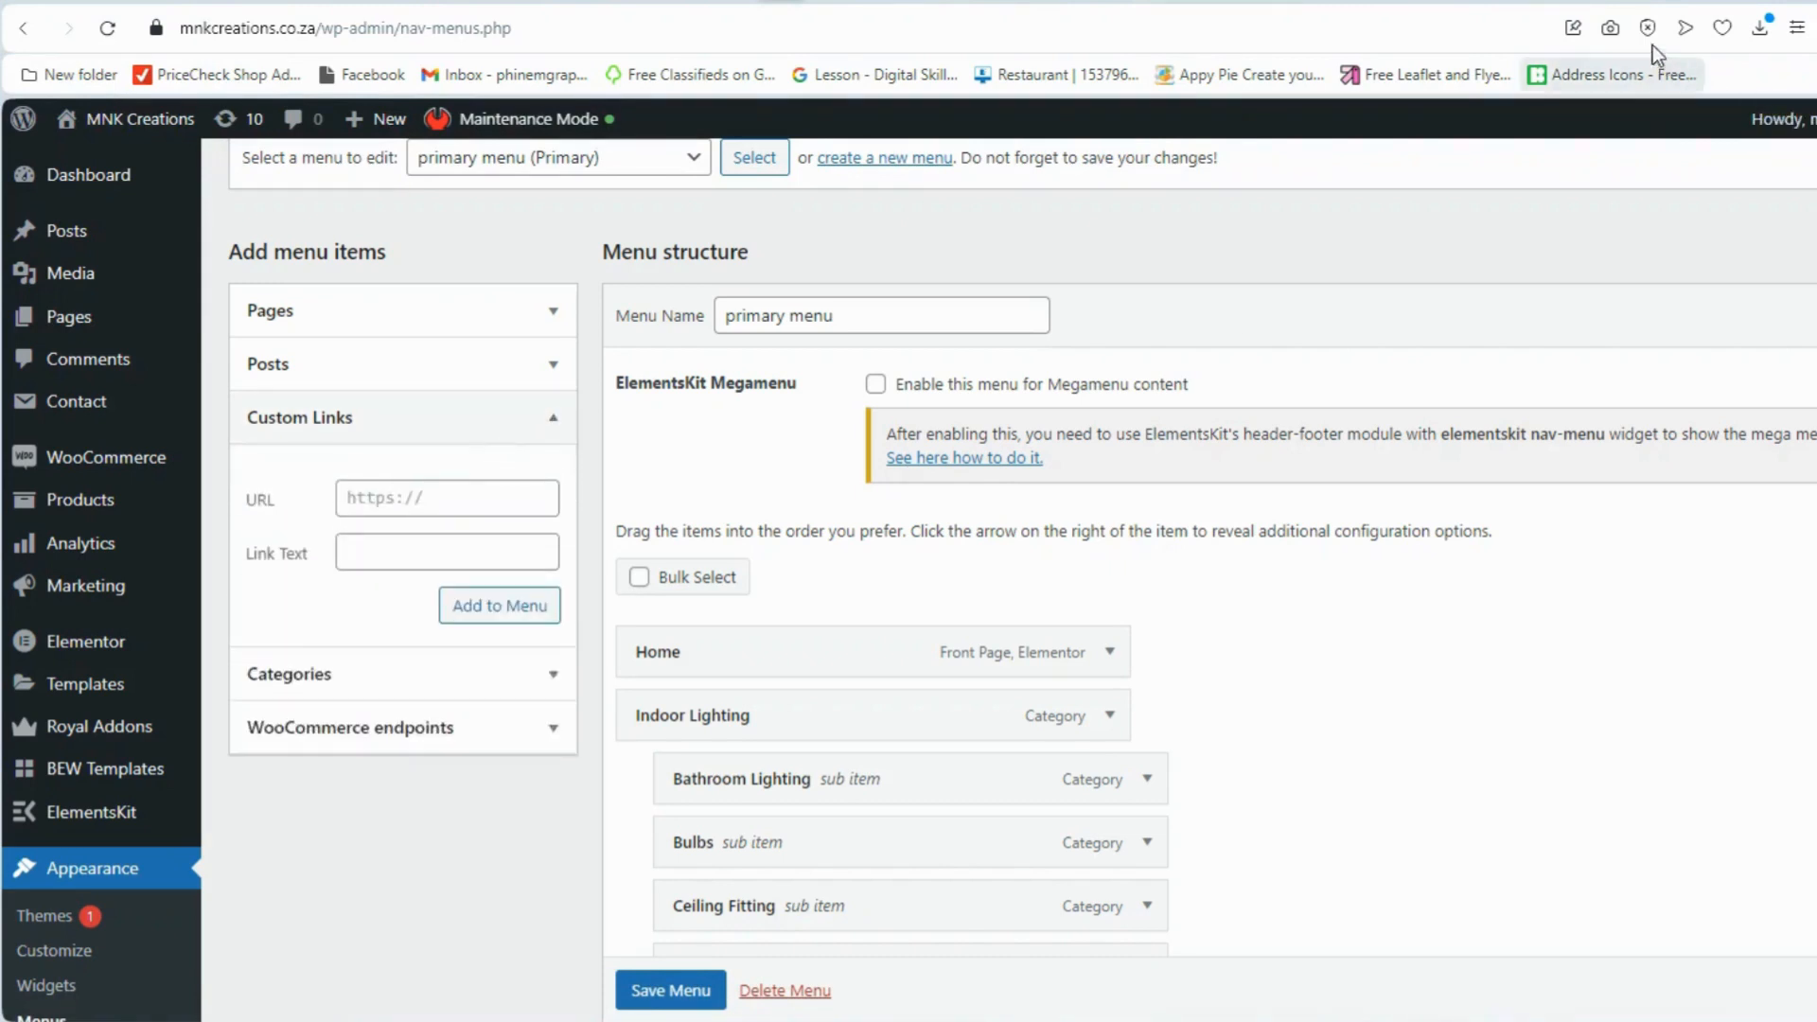
left_click(762, 2)
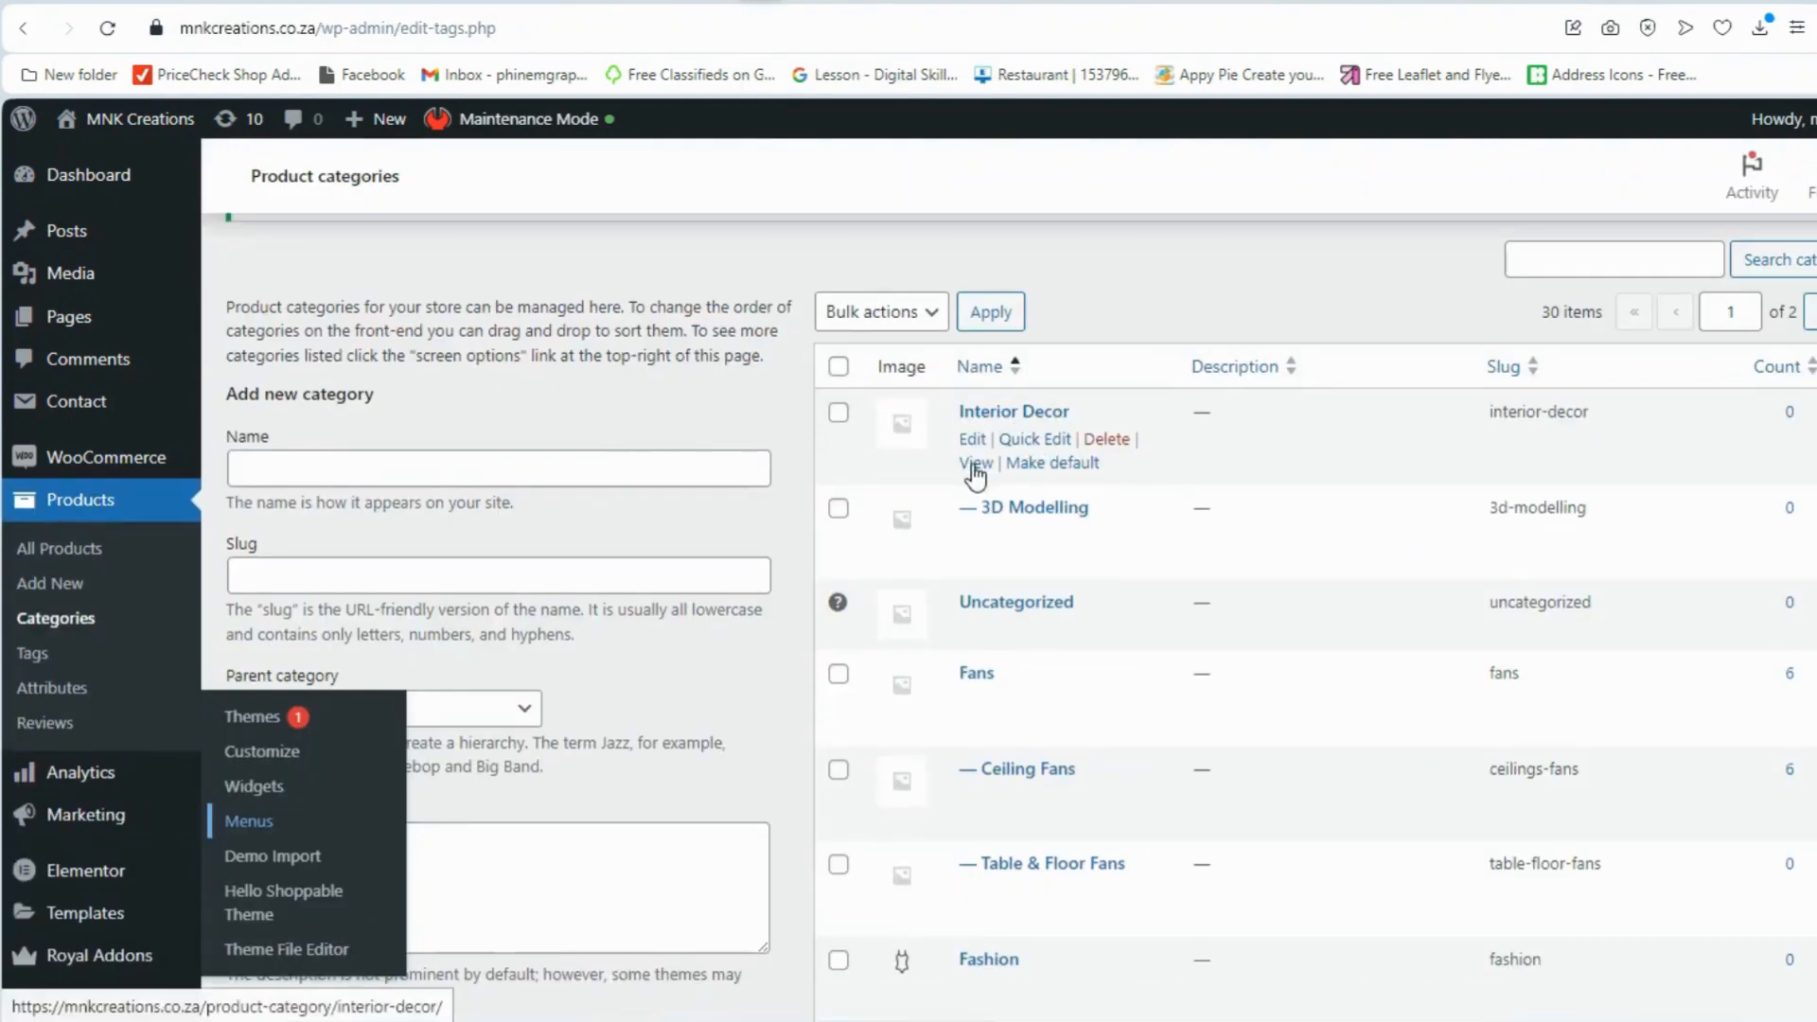
right_click(976, 462)
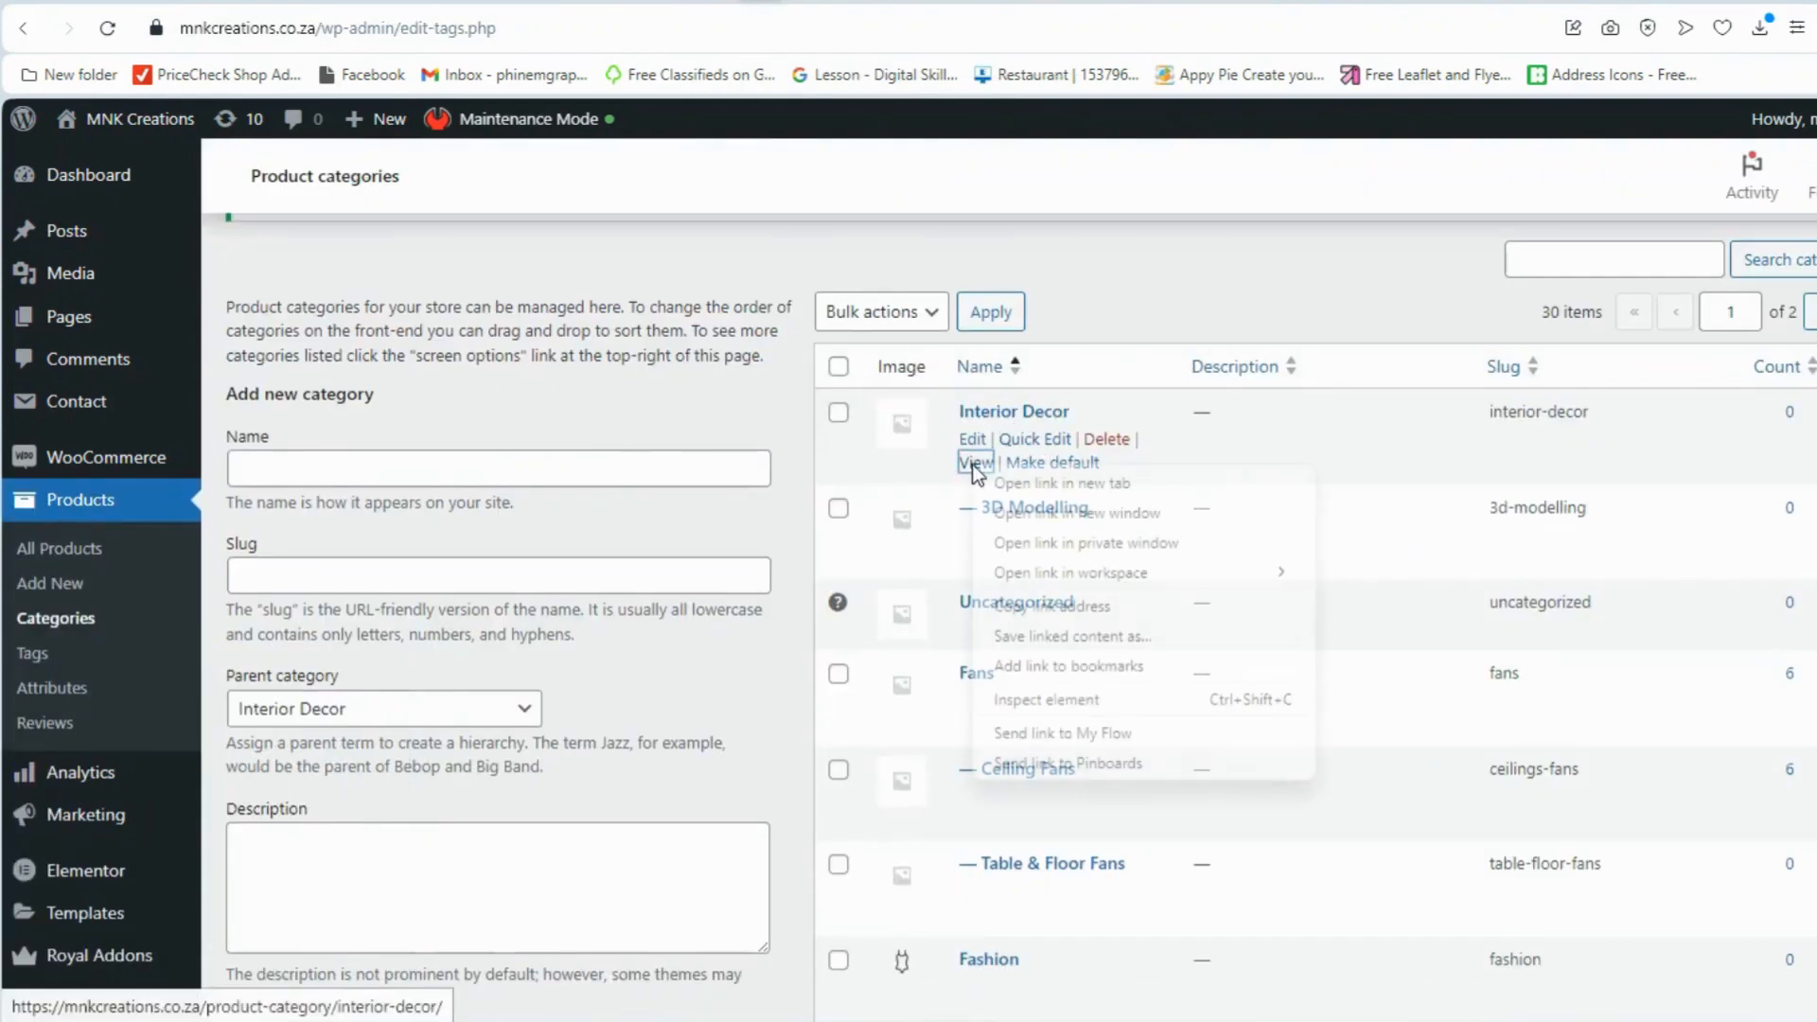
left_click(1038, 610)
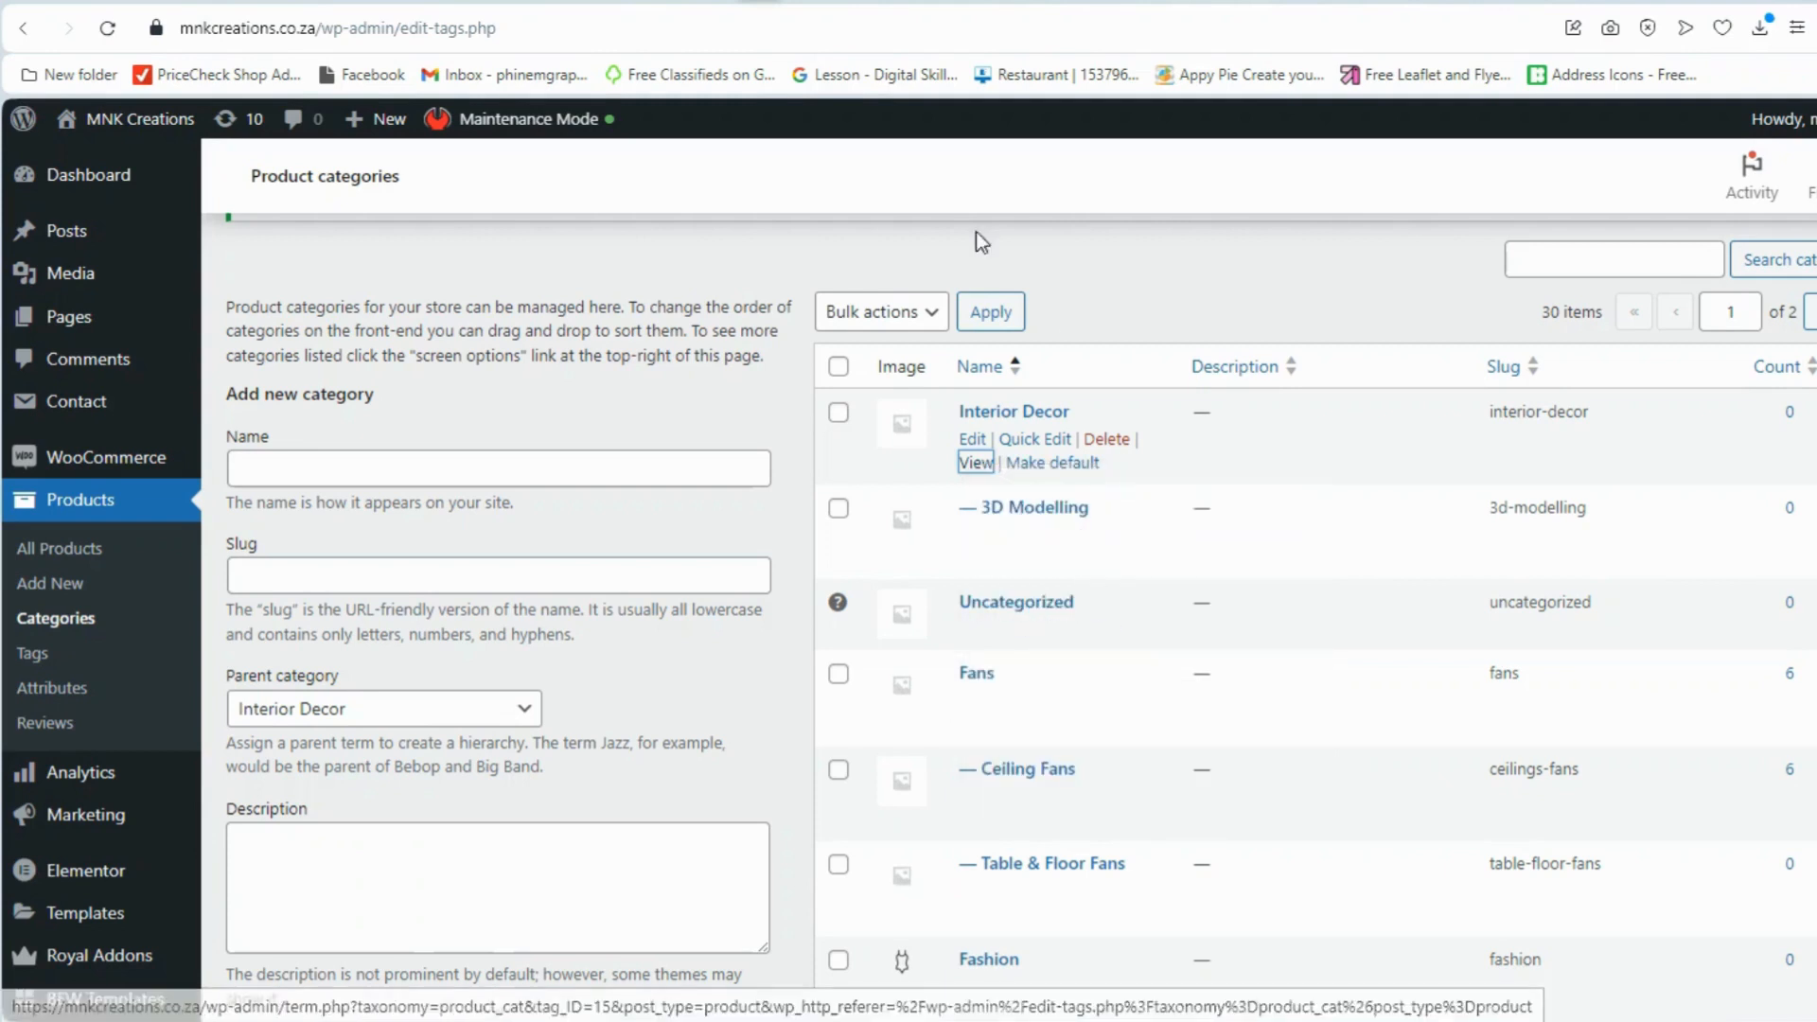
left_click(852, 4)
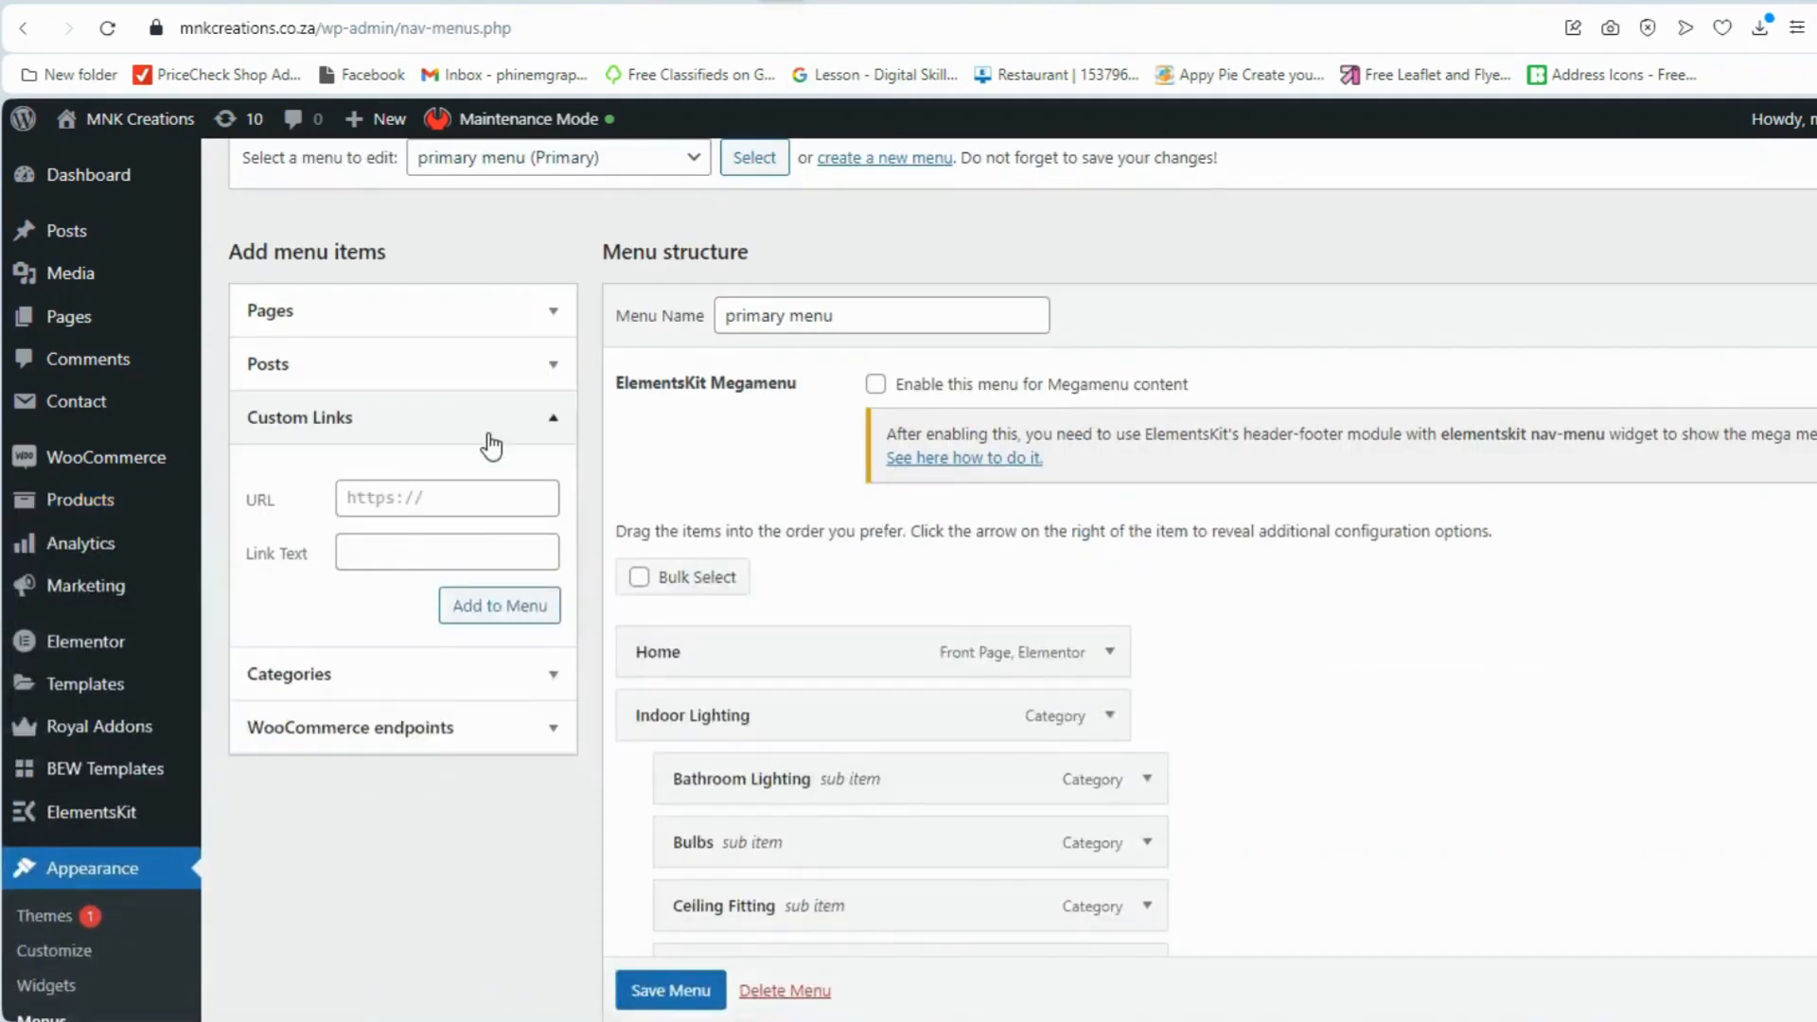
left_click(453, 488)
key("ctrl+v")
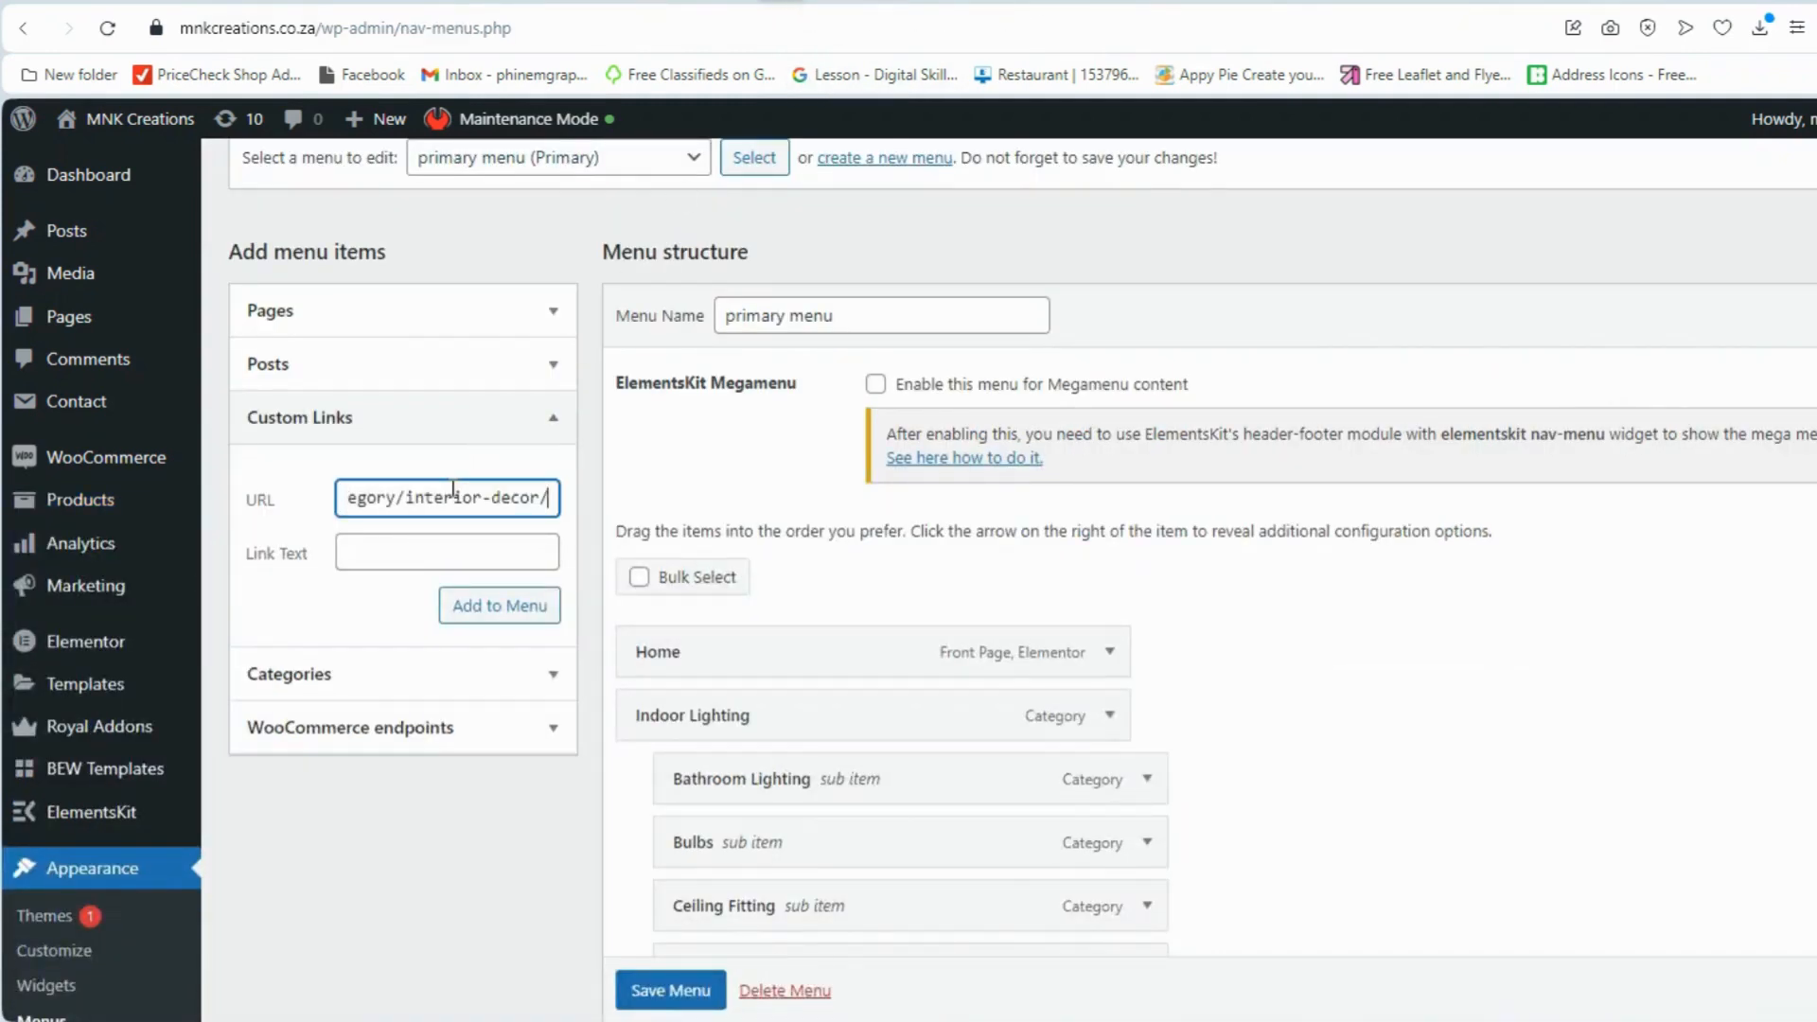
- Set the custom link's text to "Interior Decor" and add it to the primary menu
left_click(371, 551)
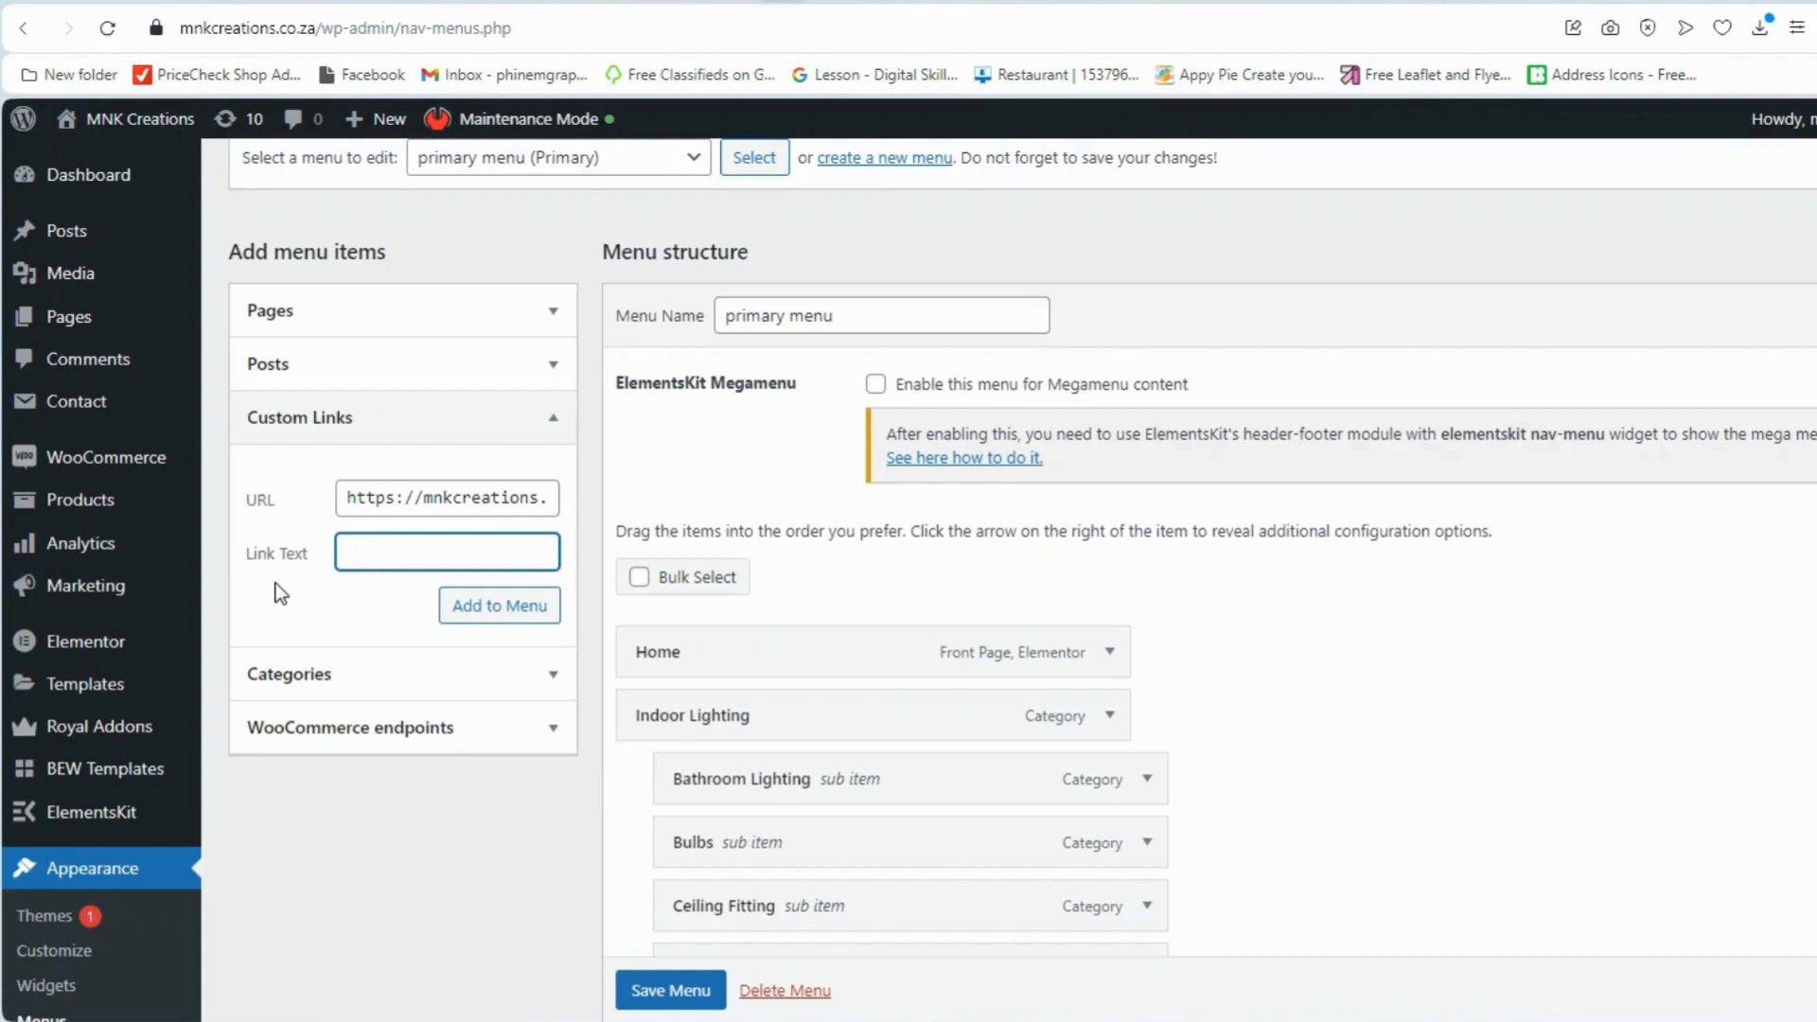
type("Interior Decor")
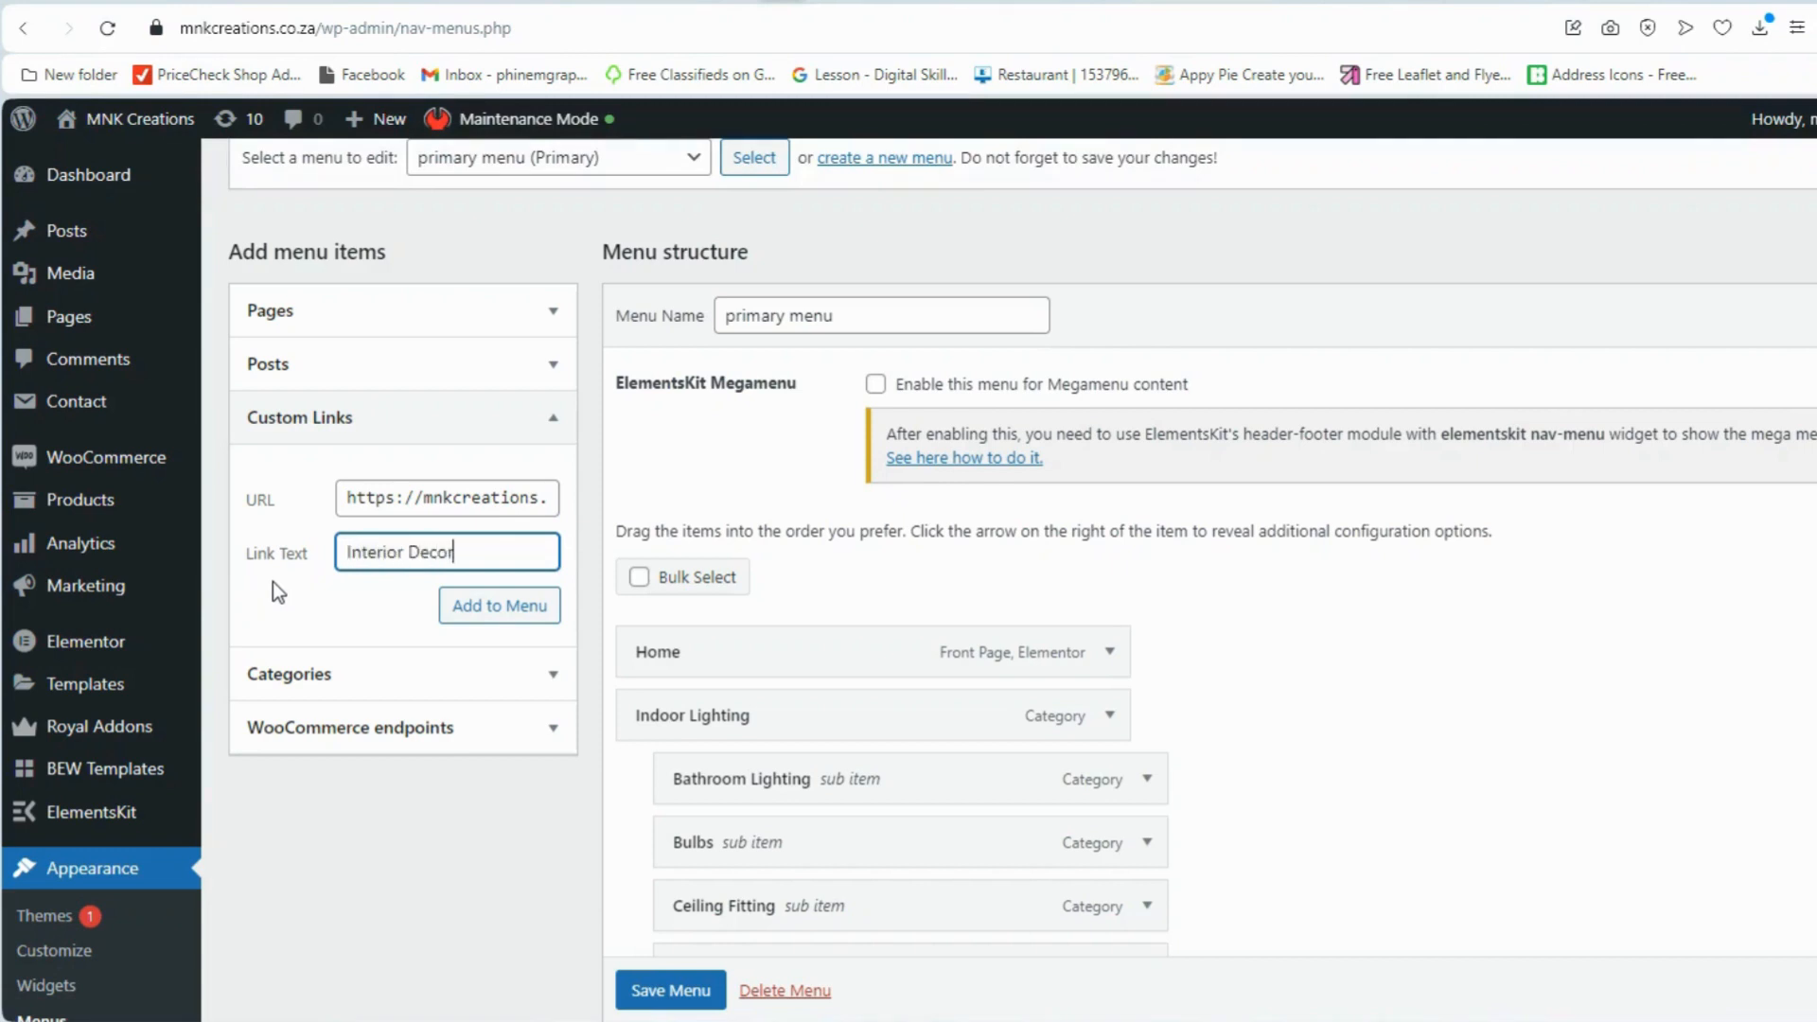
left_click(504, 613)
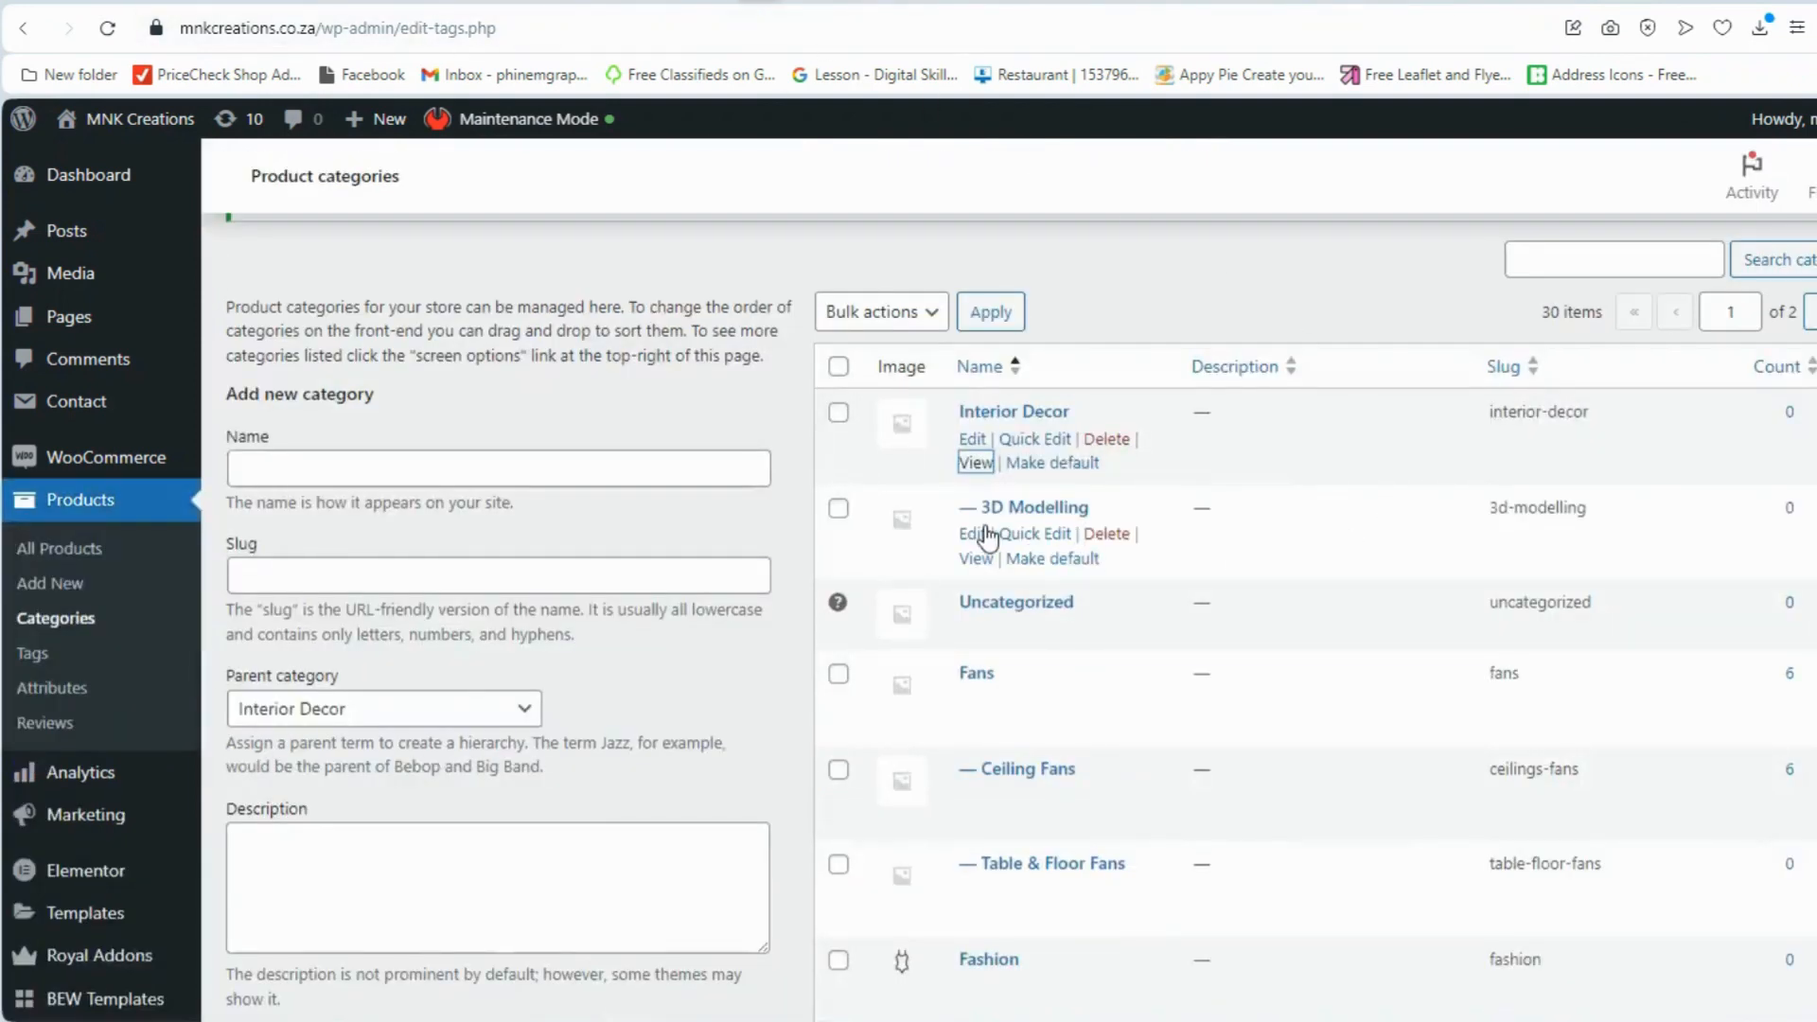
- Copy the 3D Modelling subcategory's view link and add it to the primary menu as a custom link with the text "3D Modelling"
right_click(976, 560)
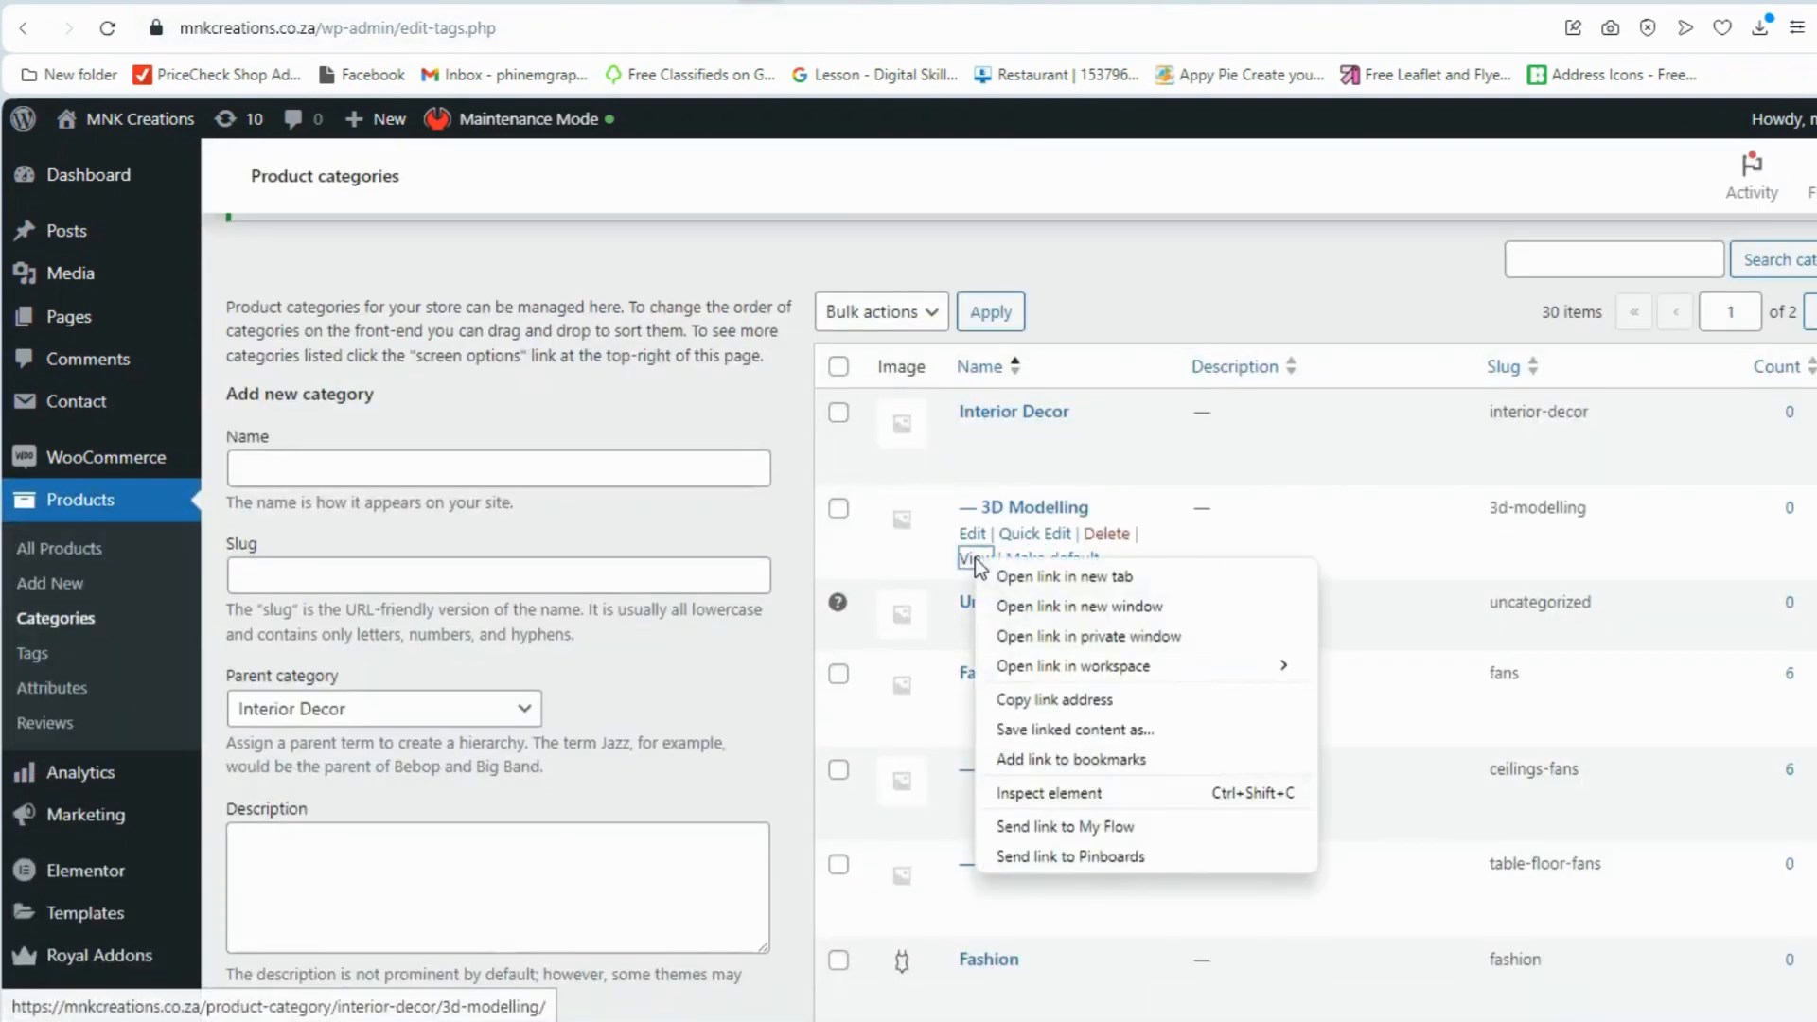
left_click(1039, 707)
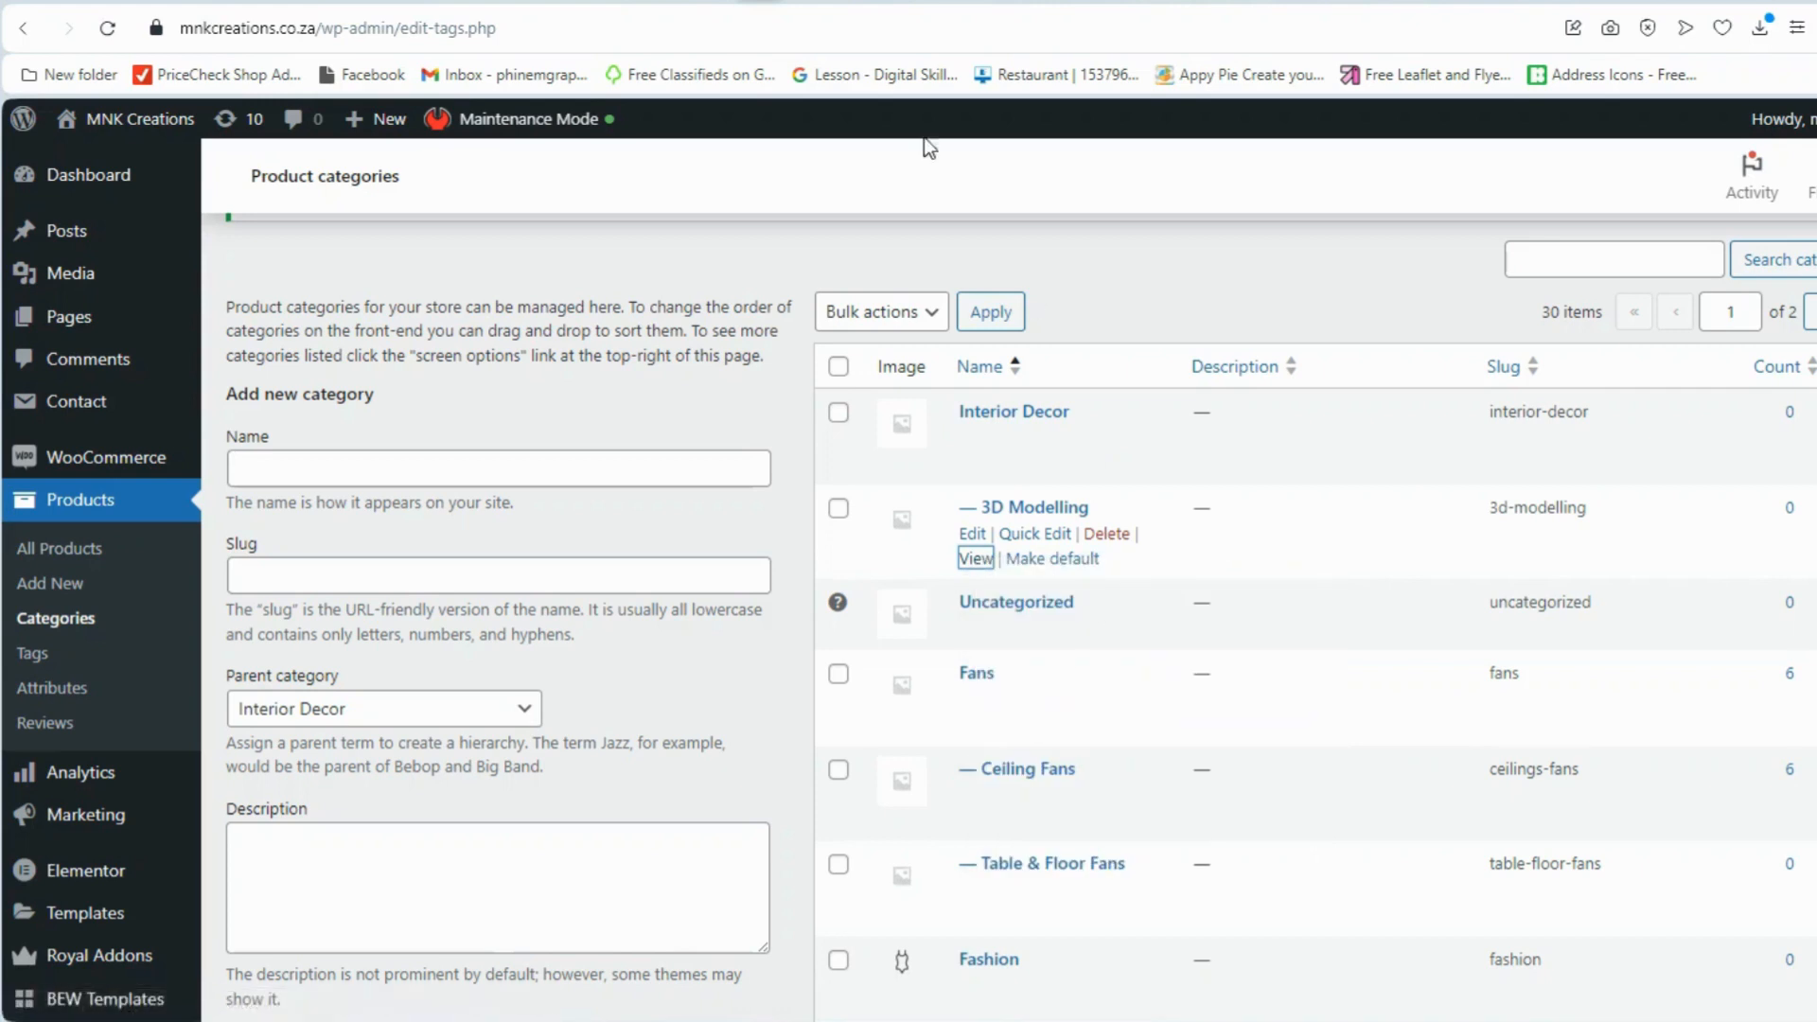
left_click(793, 5)
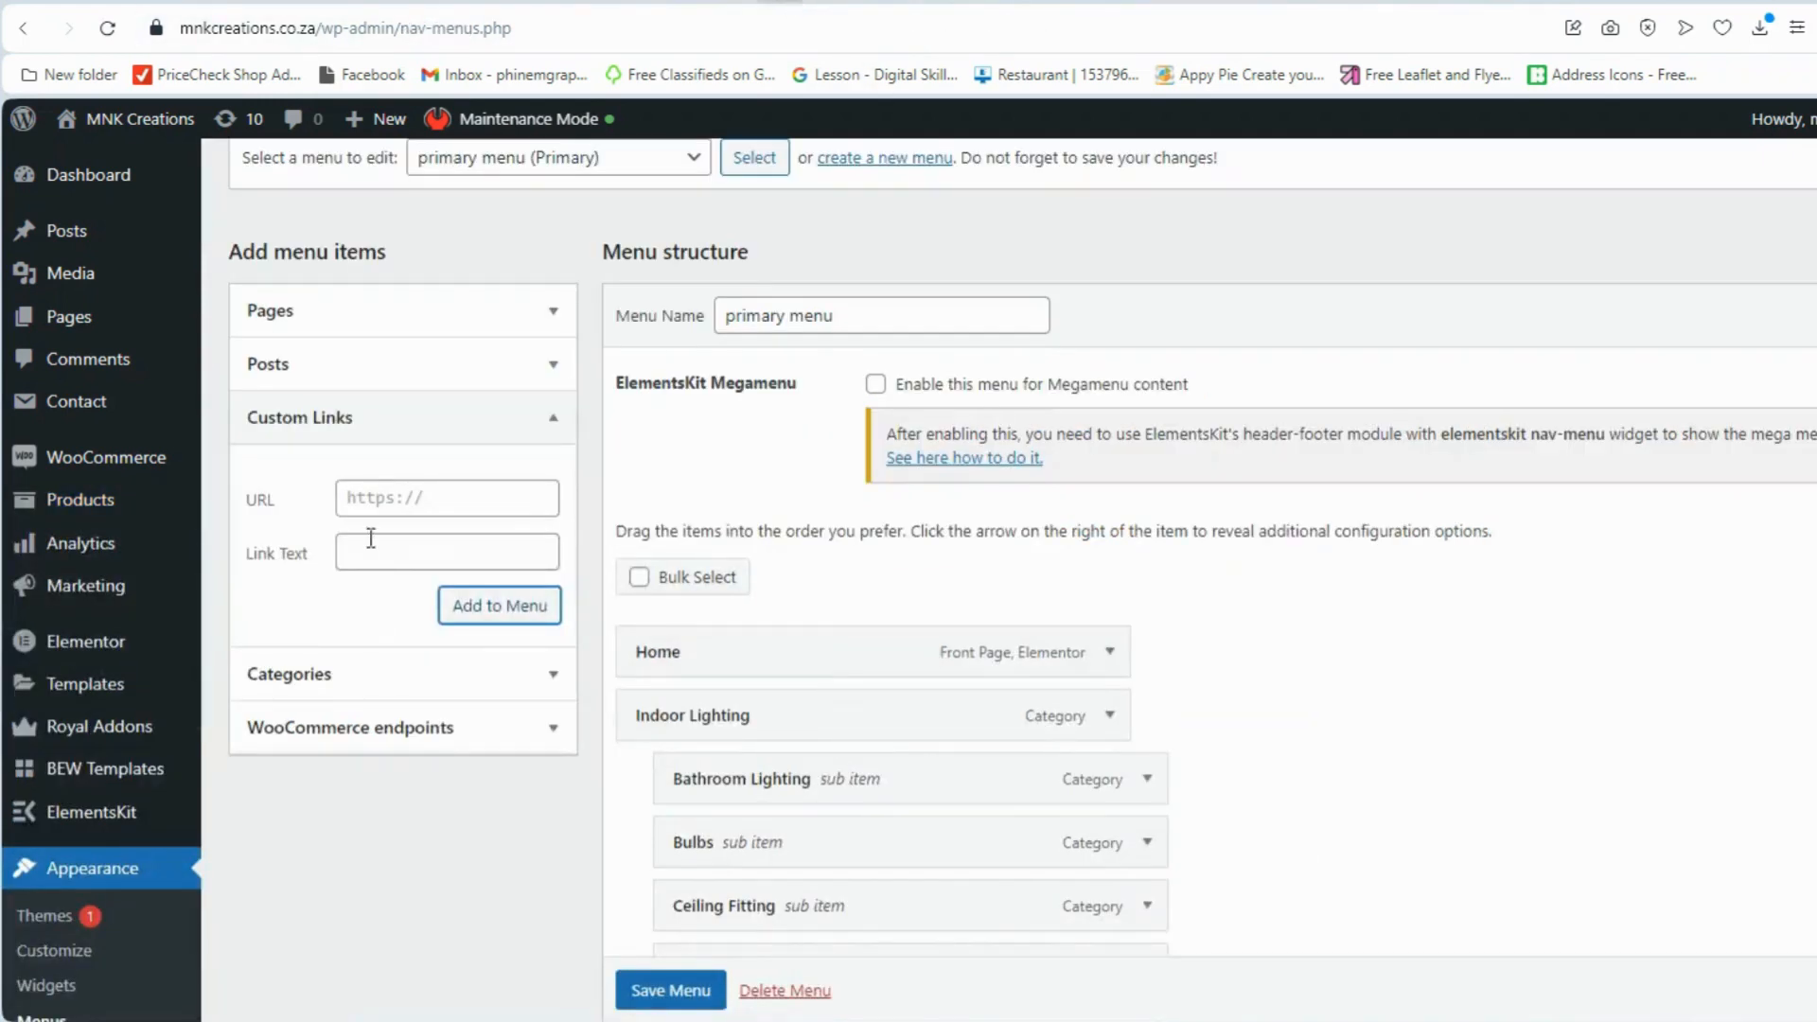
left_click(376, 498)
key("ctrl+v")
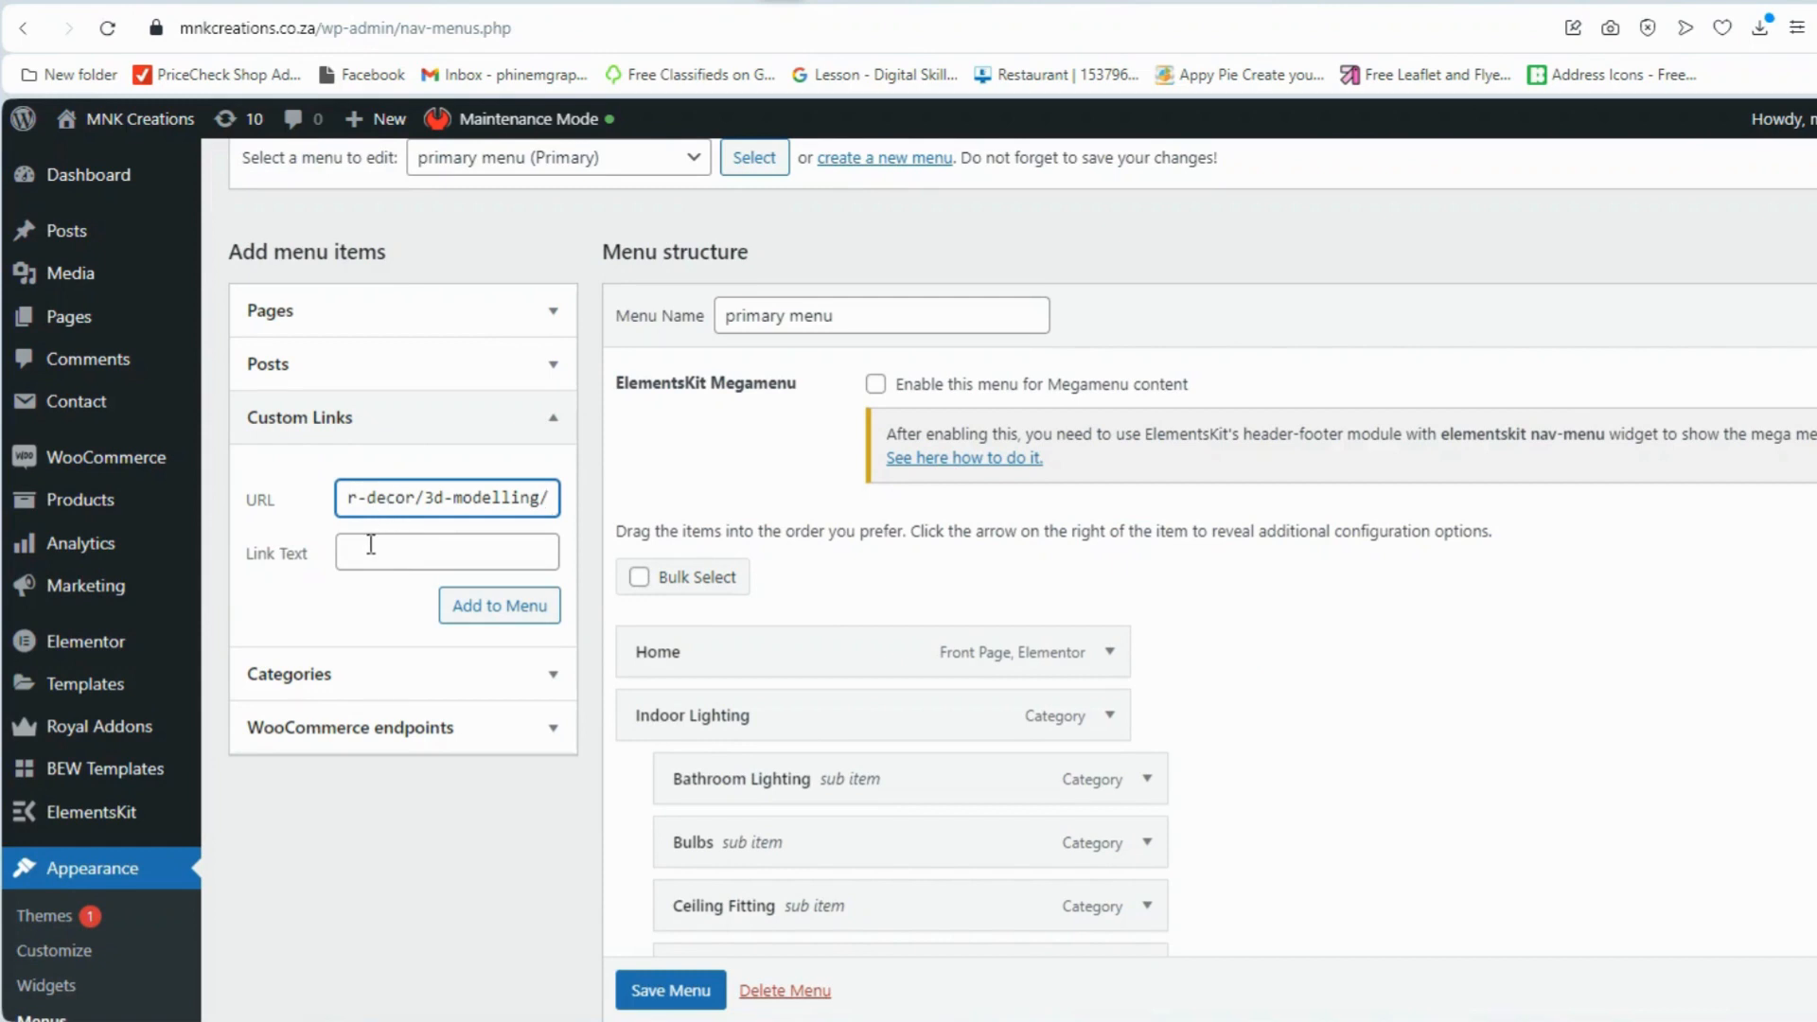
left_click(371, 545)
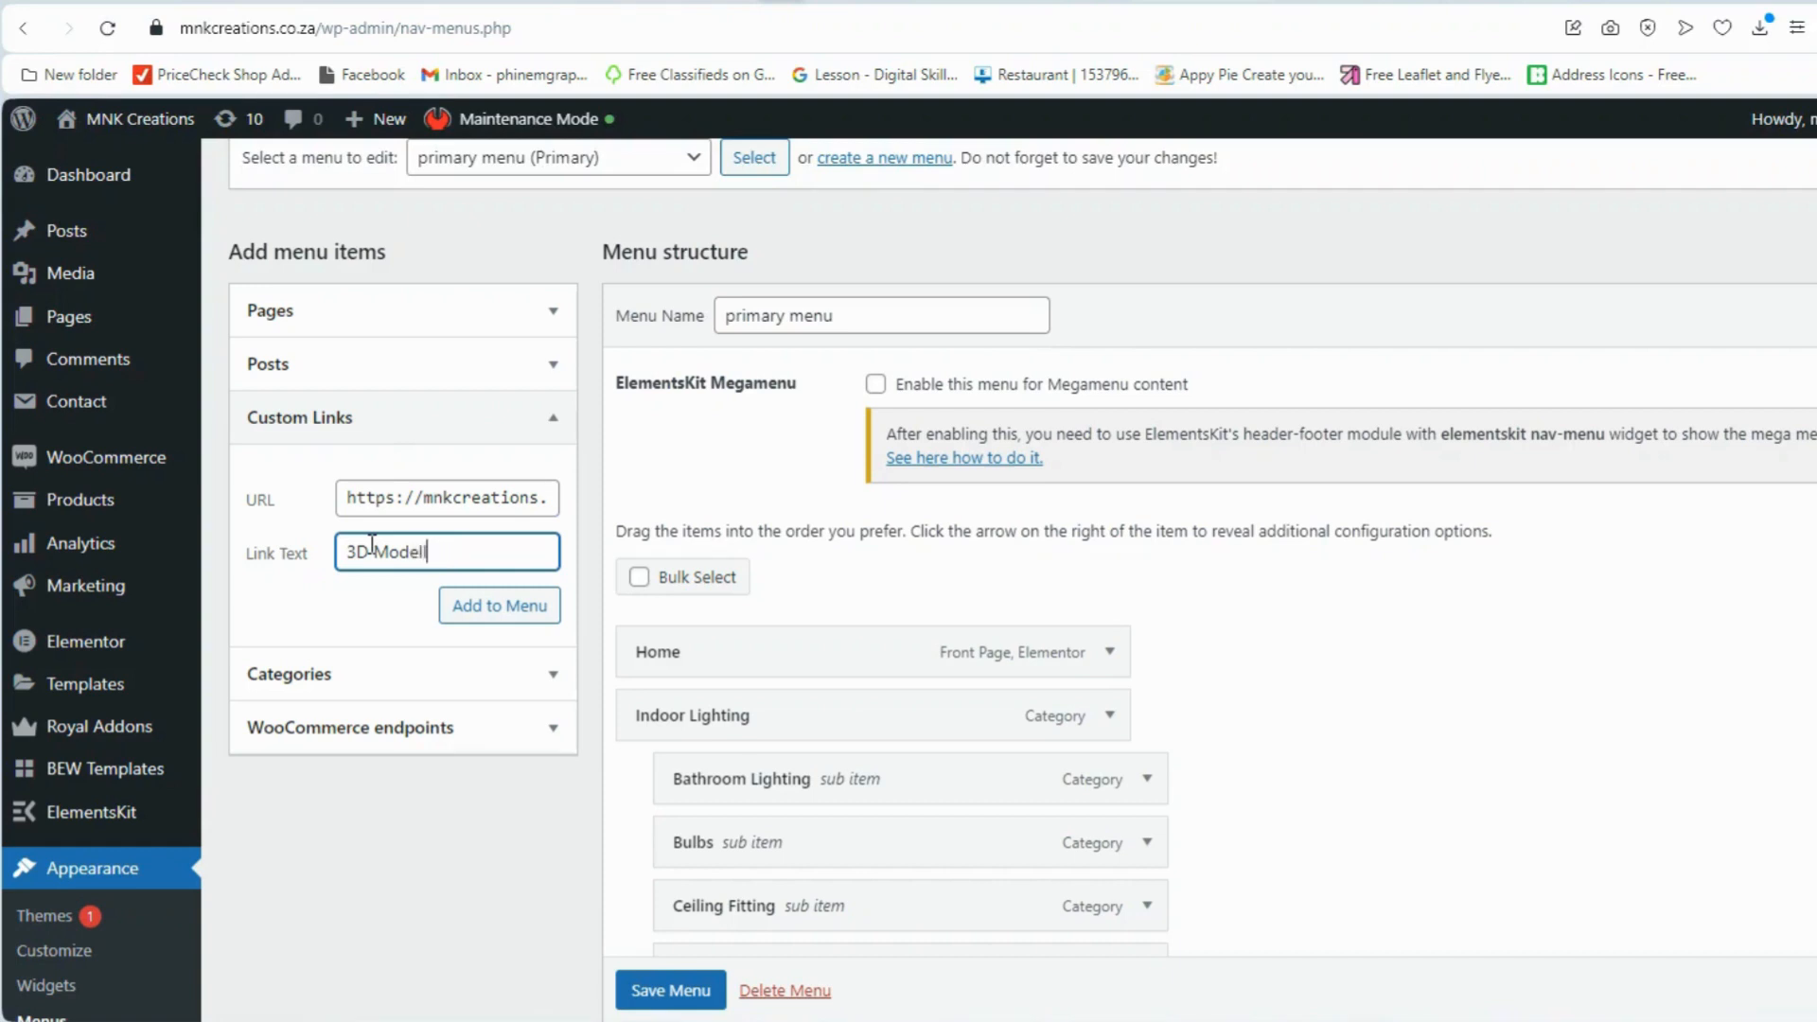
left_click(511, 607)
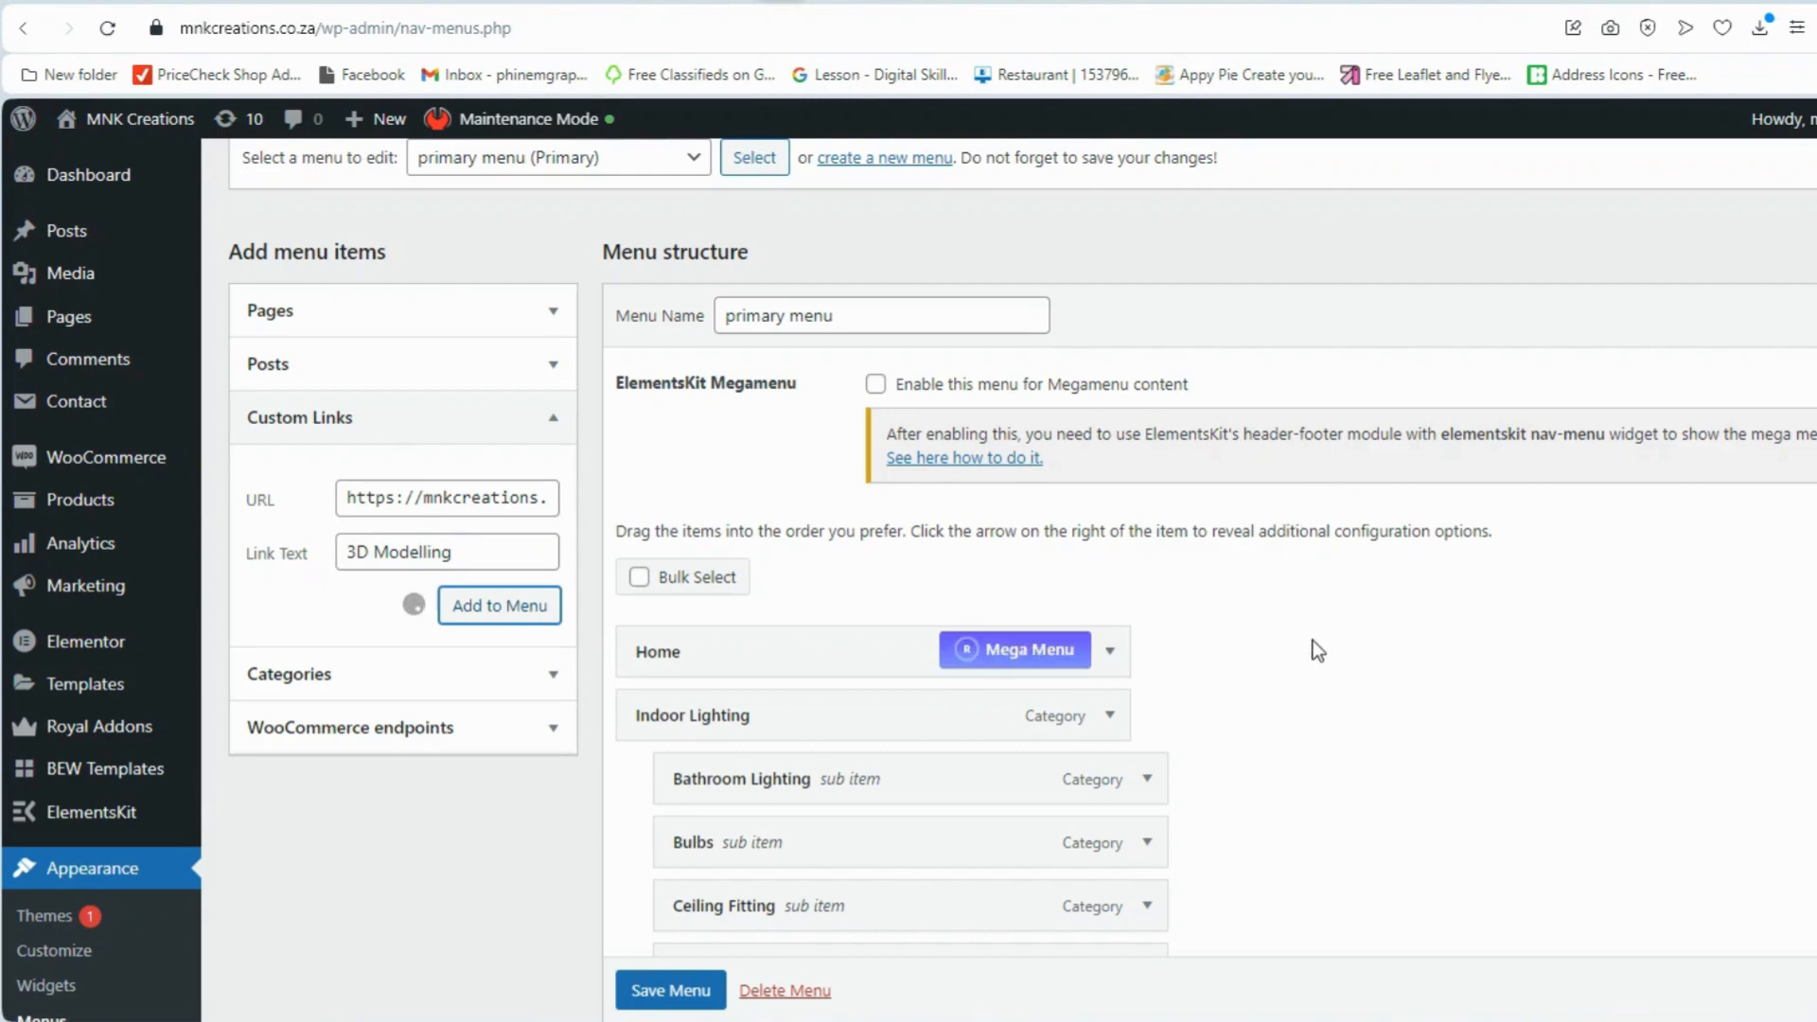
- Nest the 3D Modelling link as a sub item under Interior Decor and save the primary menu
scroll(1326, 645, "down", 5)
scroll(1326, 638, "down", 10)
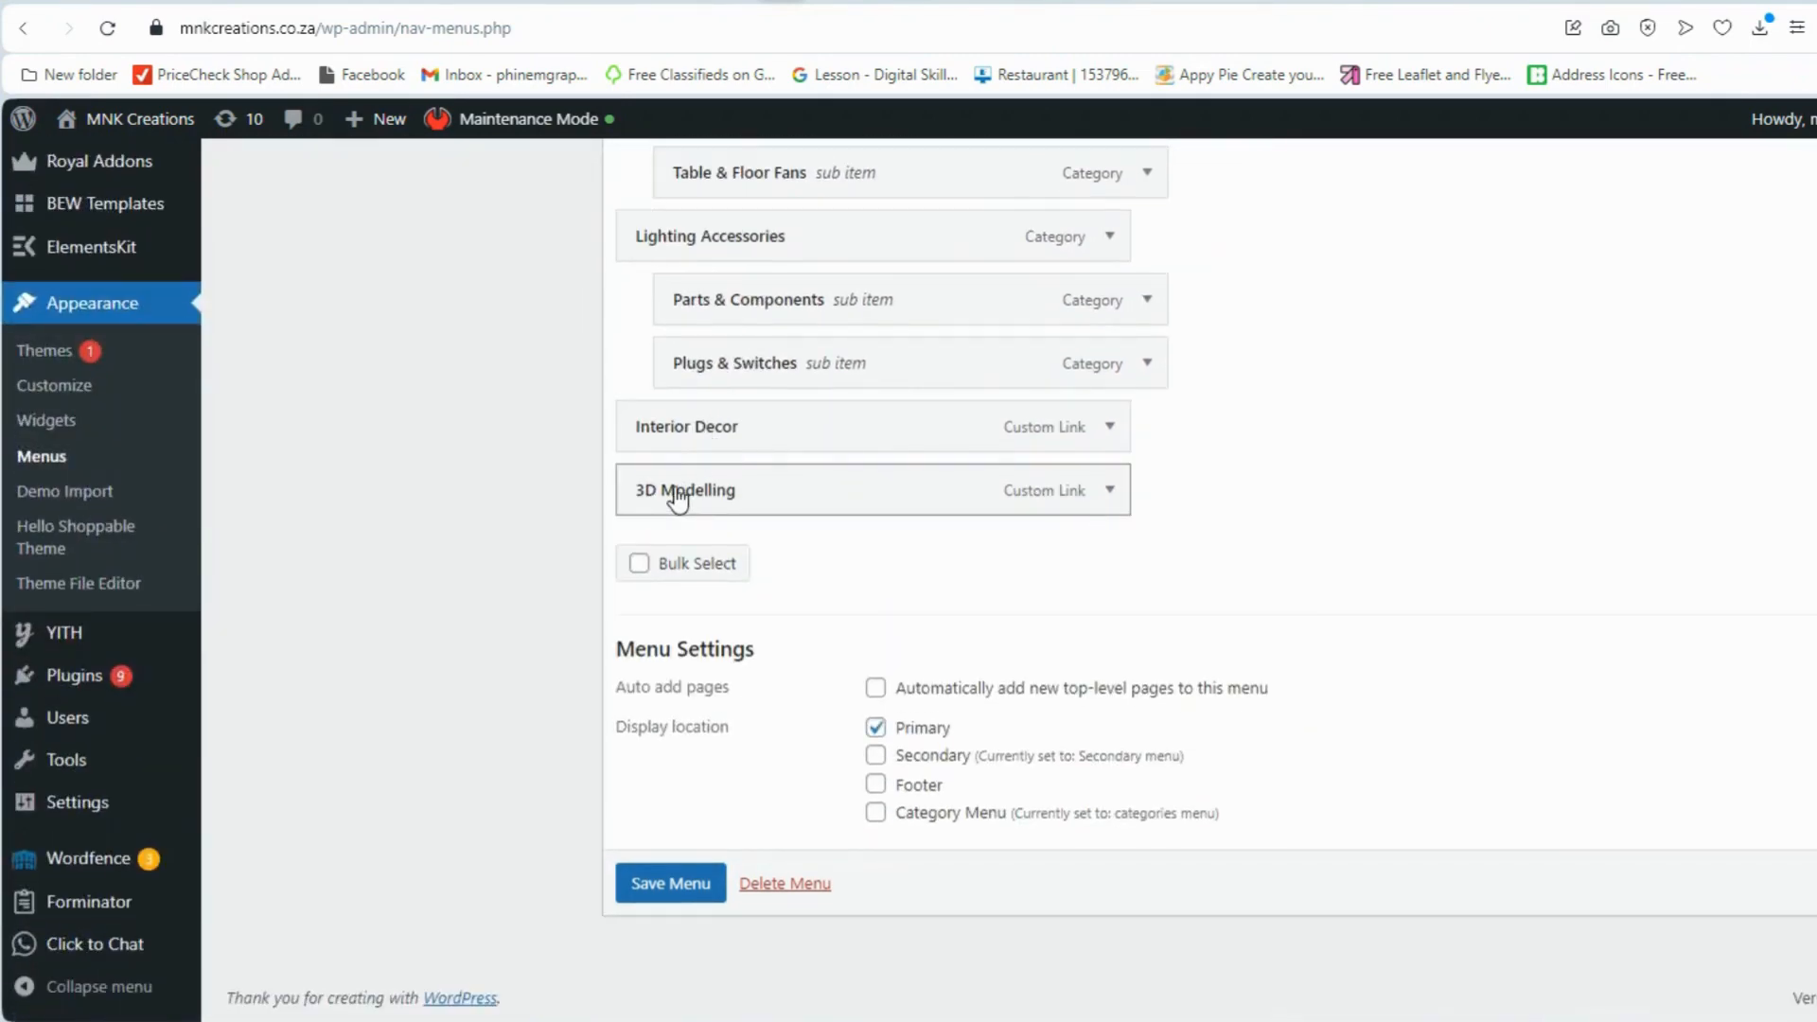
left_click_drag(677, 492, 722, 502)
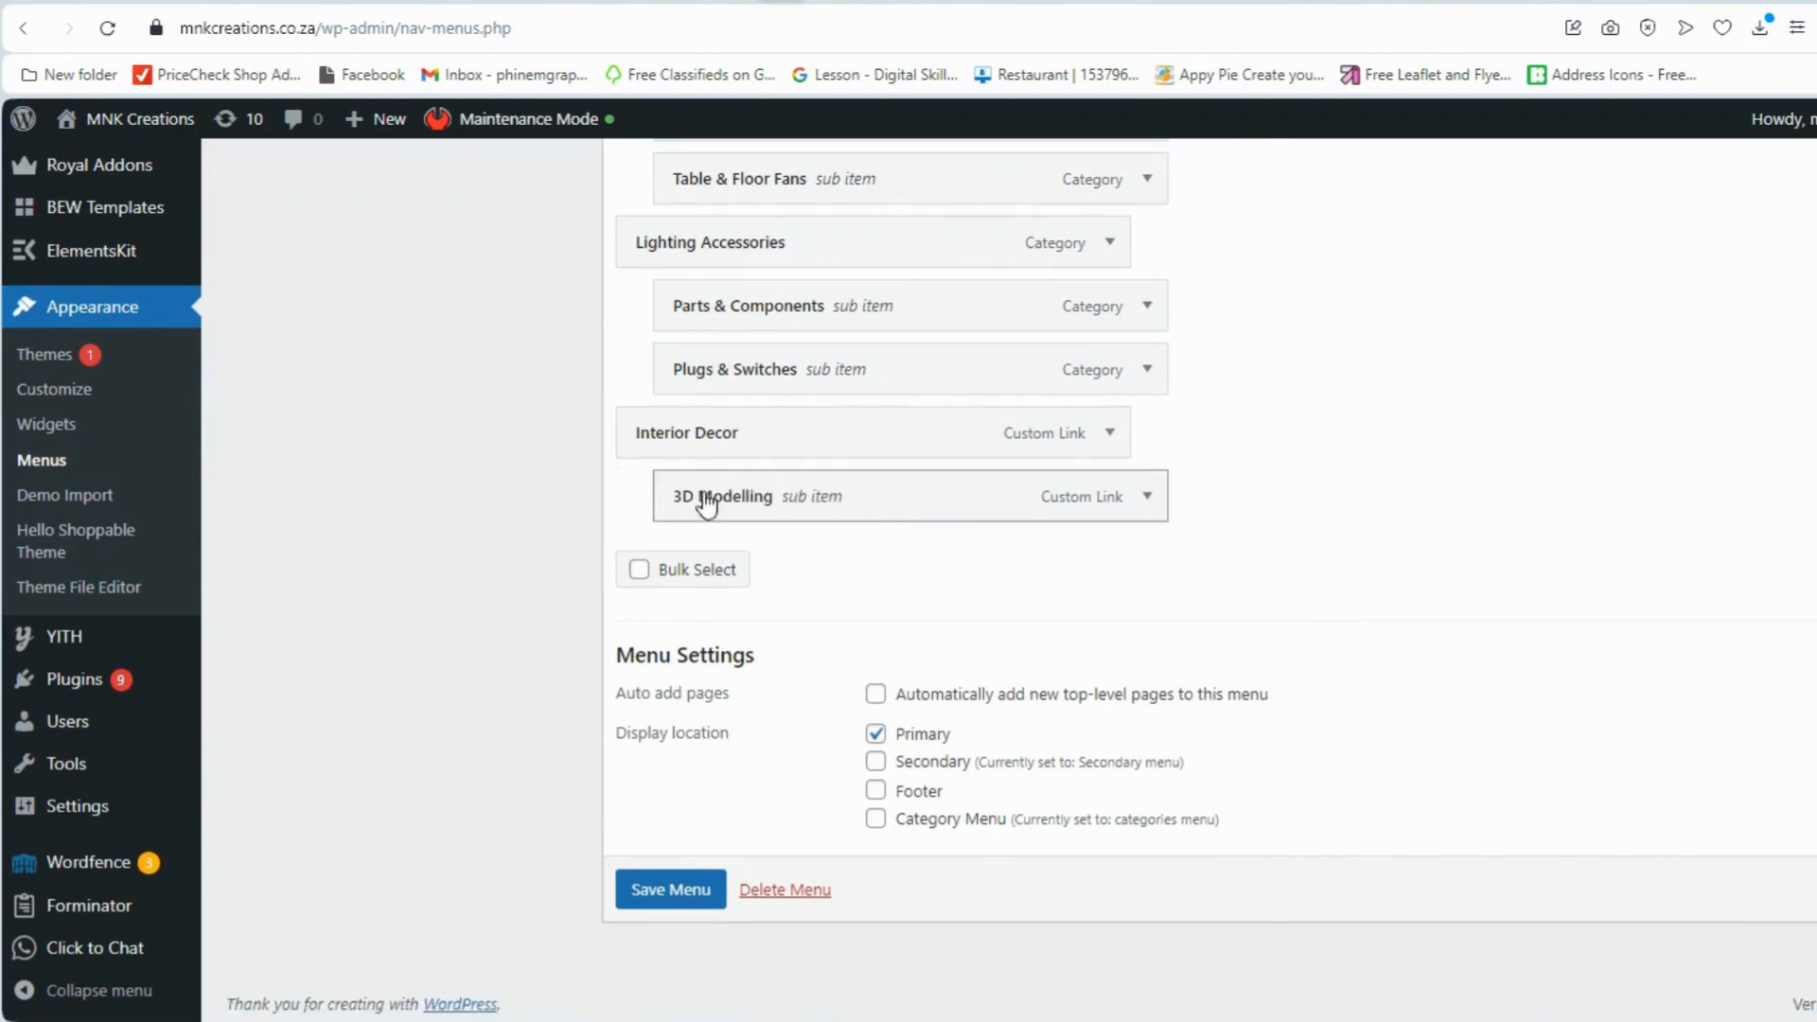
left_click(656, 901)
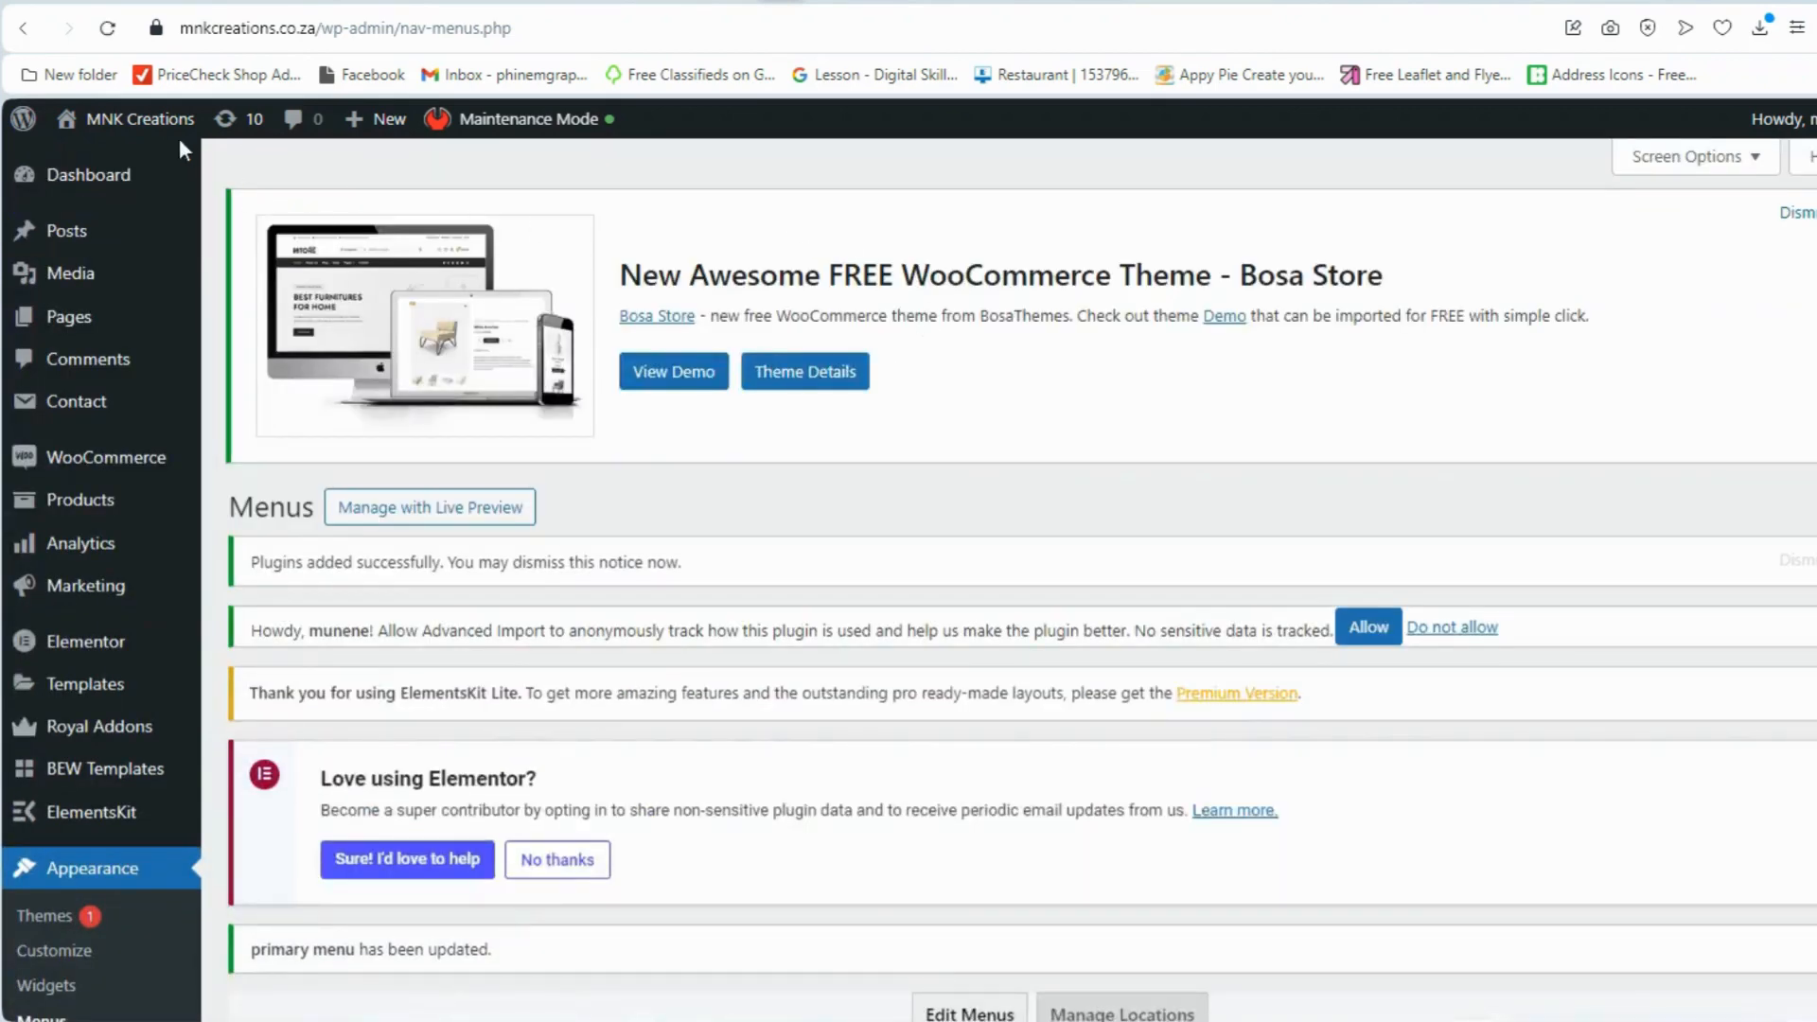
- Visit the site's front end and check the Interior Decor dropdown alongside the other main navigation dropdowns
mouse_move(140, 119)
left_click(114, 165)
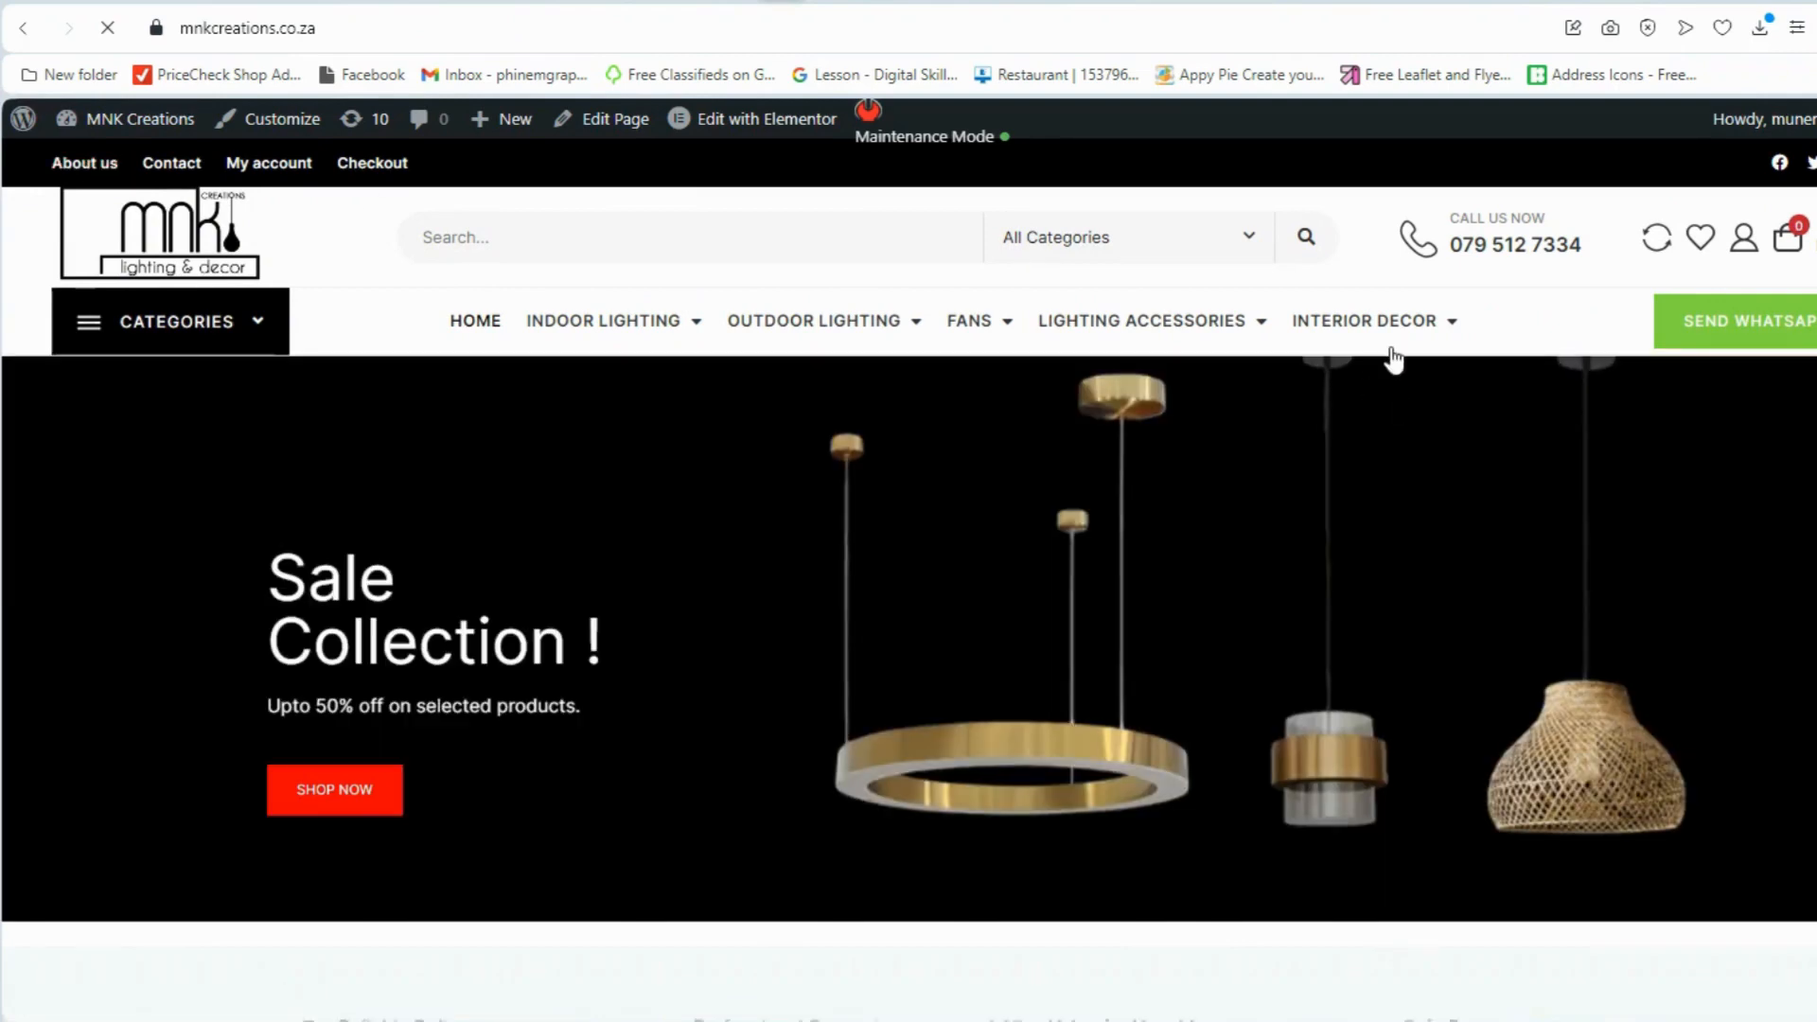
mouse_move(1454, 335)
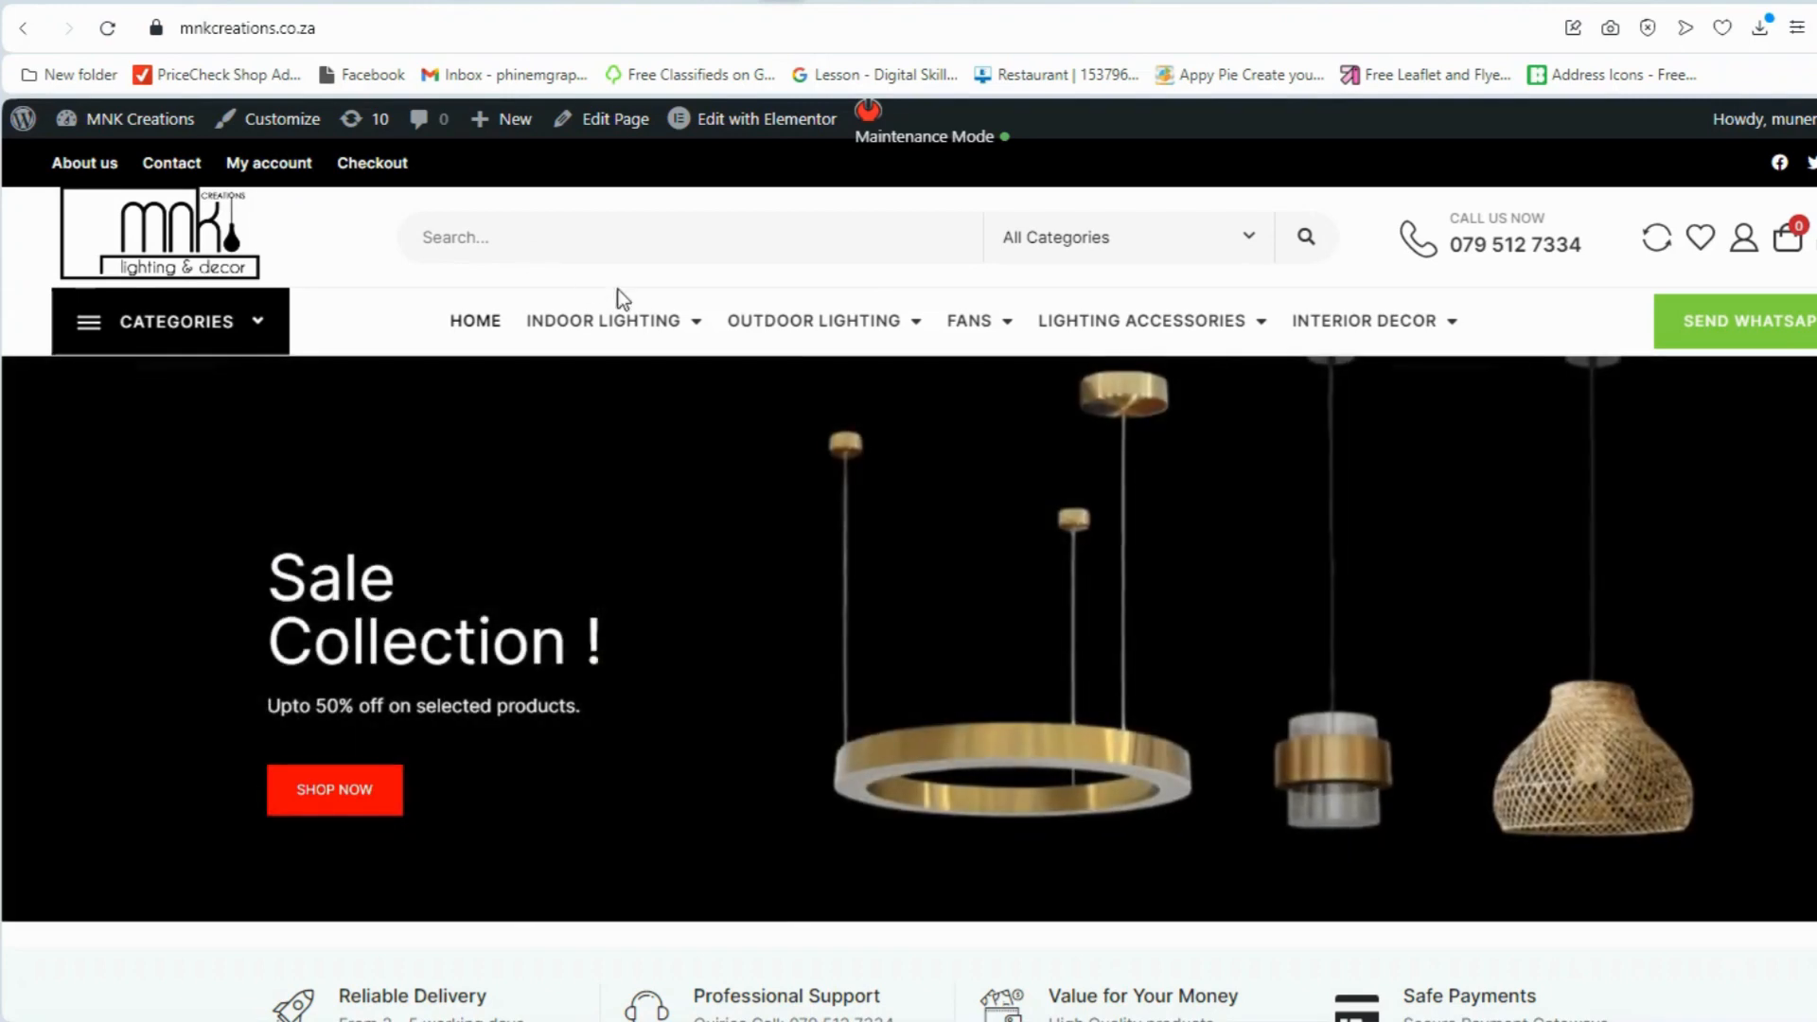
mouse_move(691, 331)
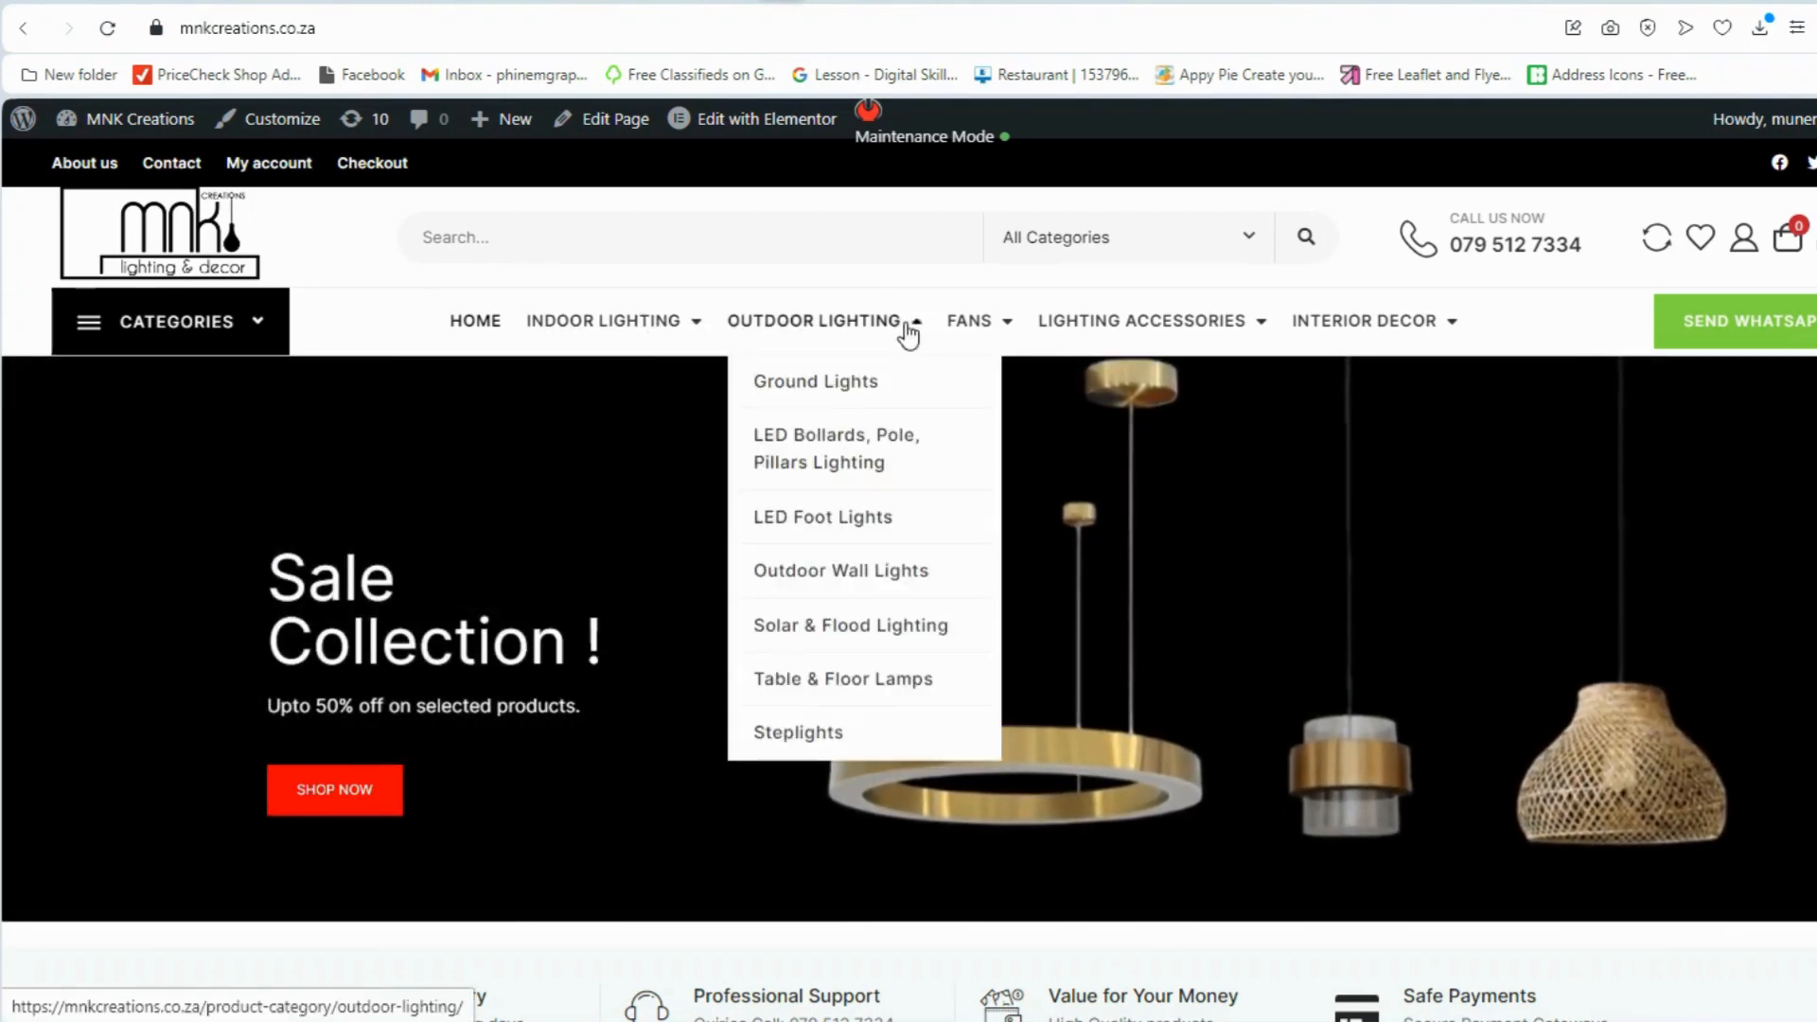
mouse_move(1321, 307)
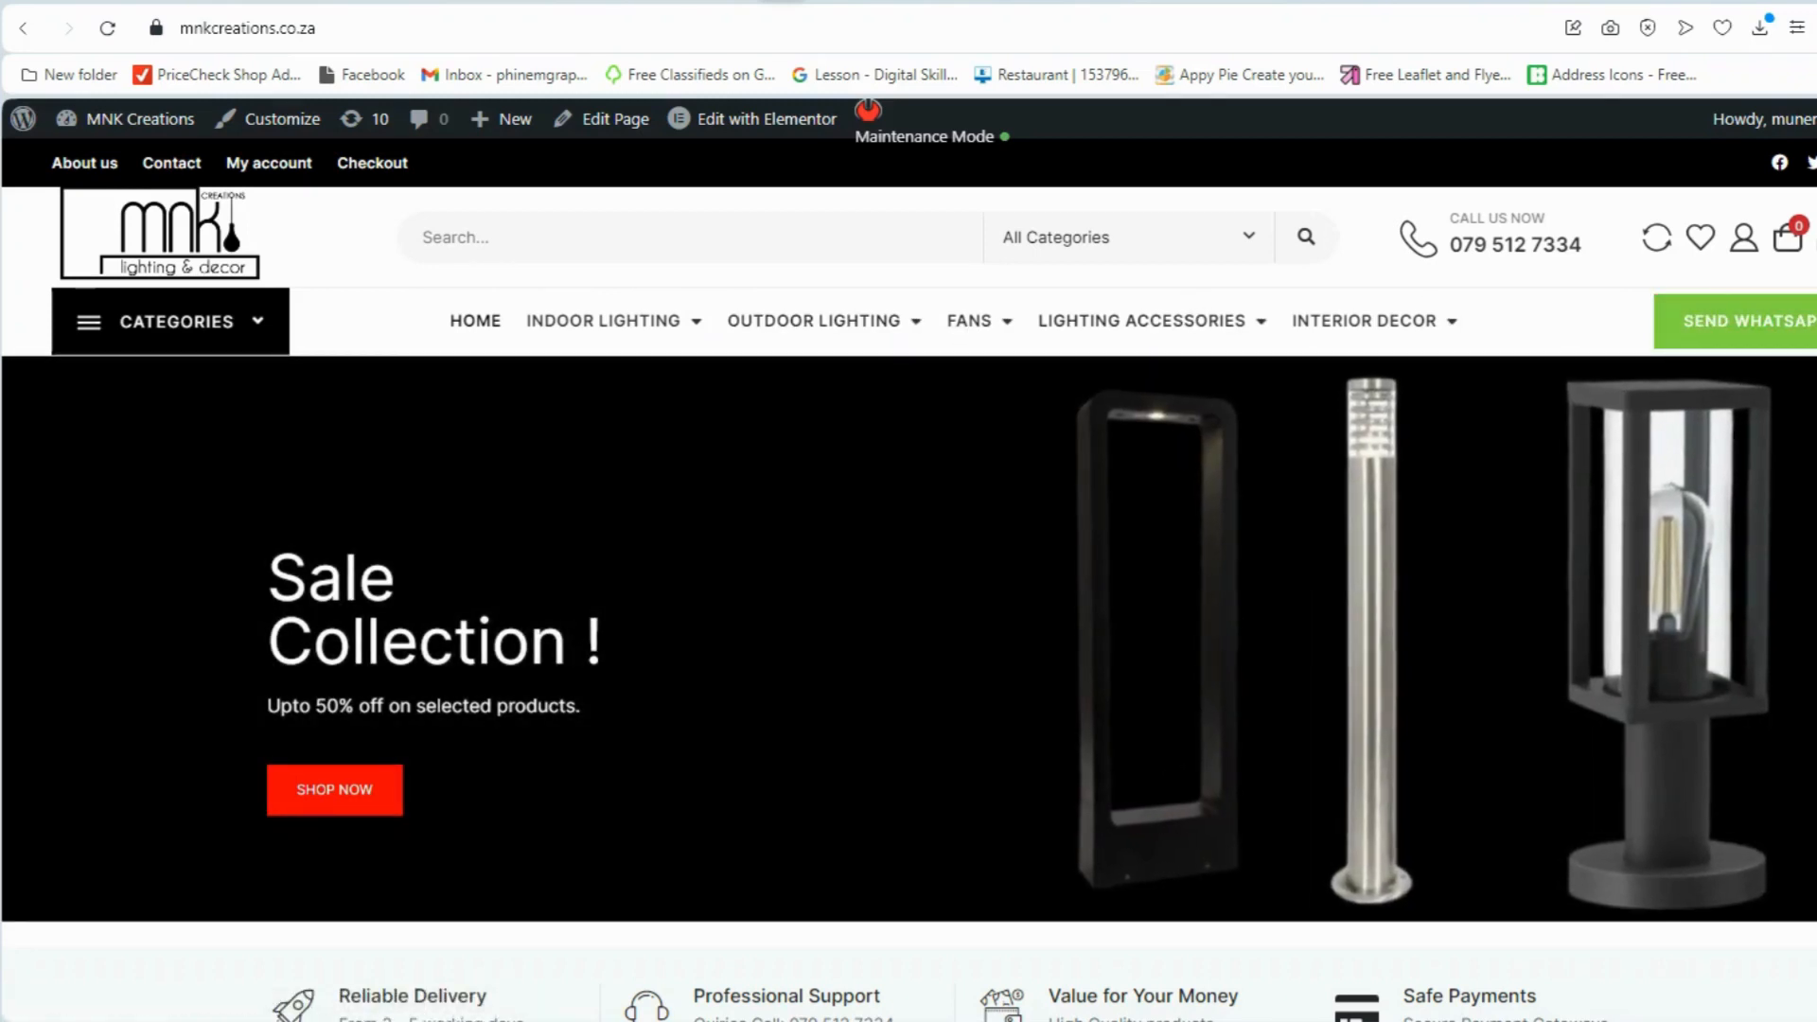
mouse_move(1433, 1018)
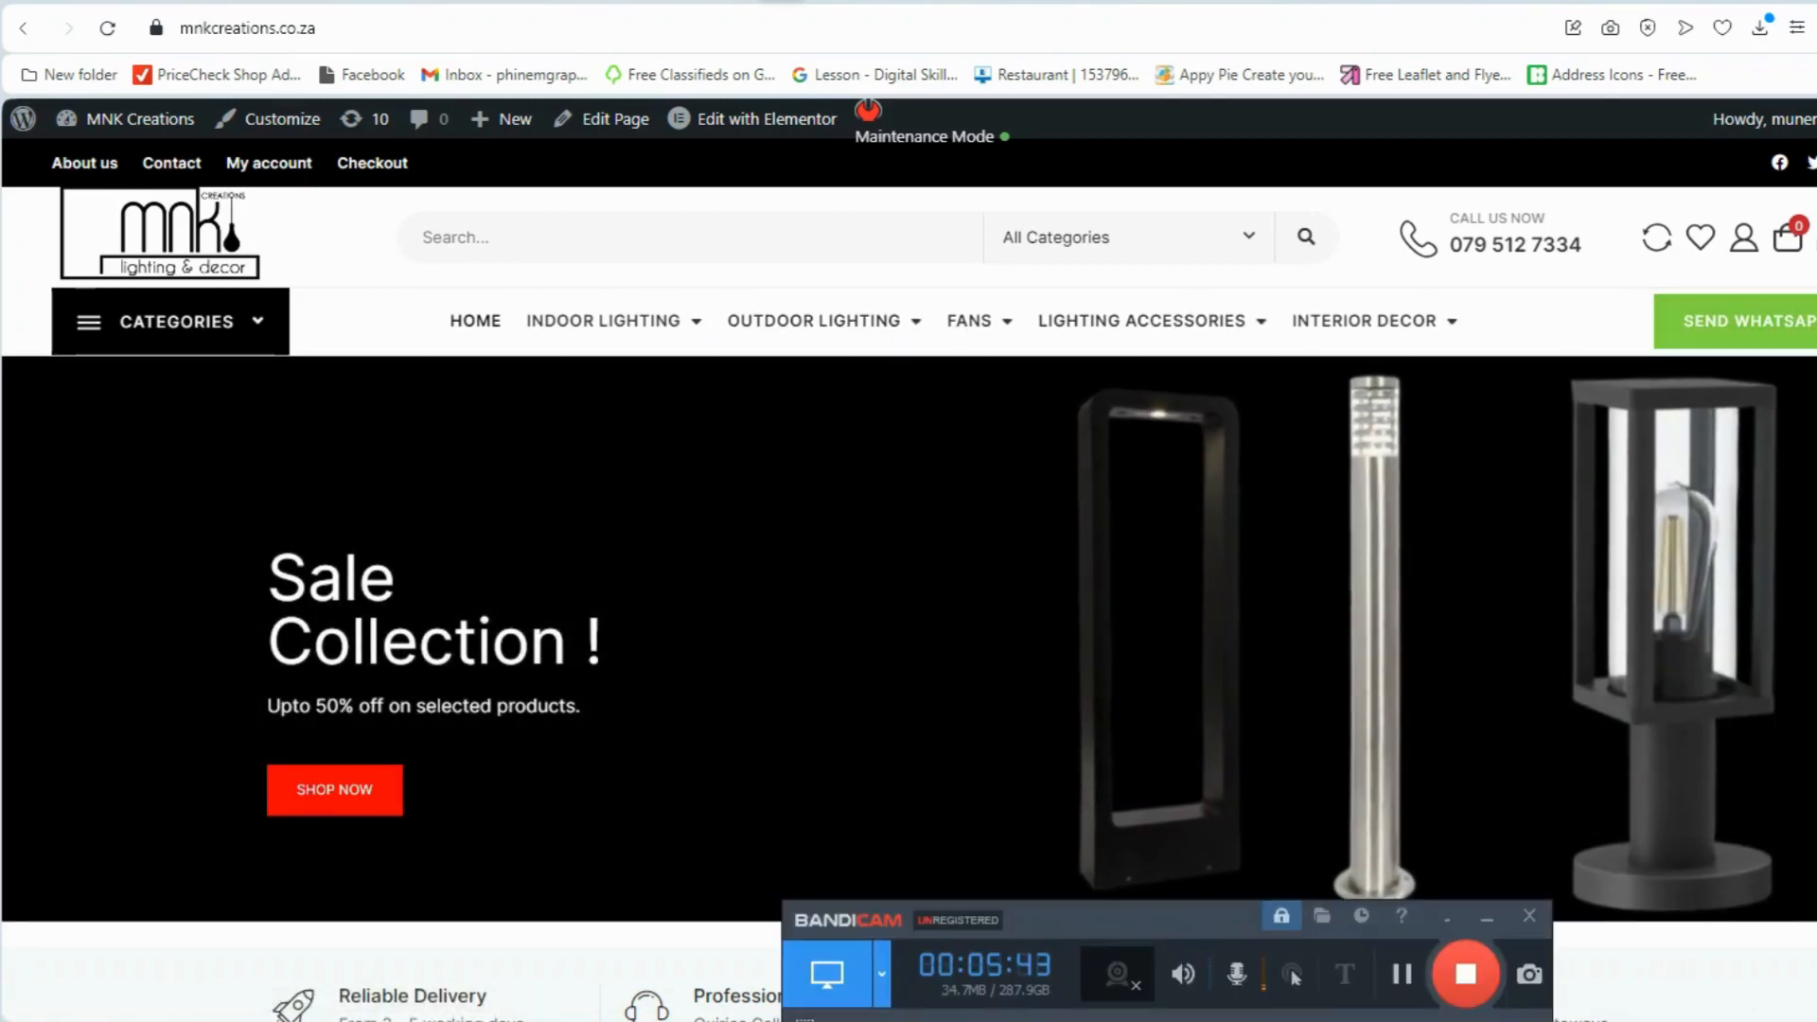